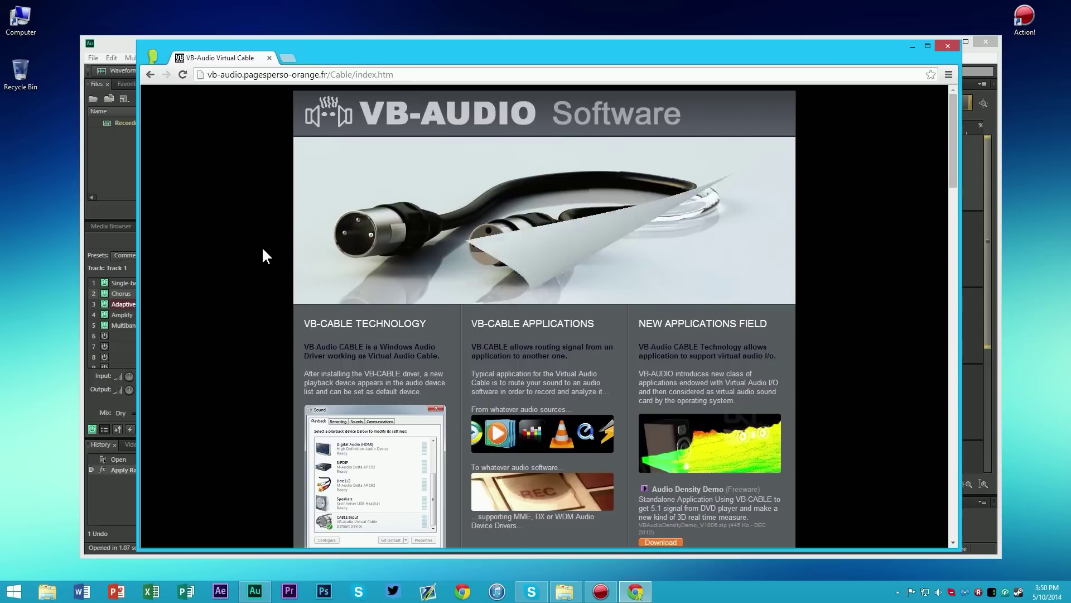
Download the VB-CABLE Driver package from the VB-Audio page and place its zip file on the desktop.
scroll(299, 249, down, 3)
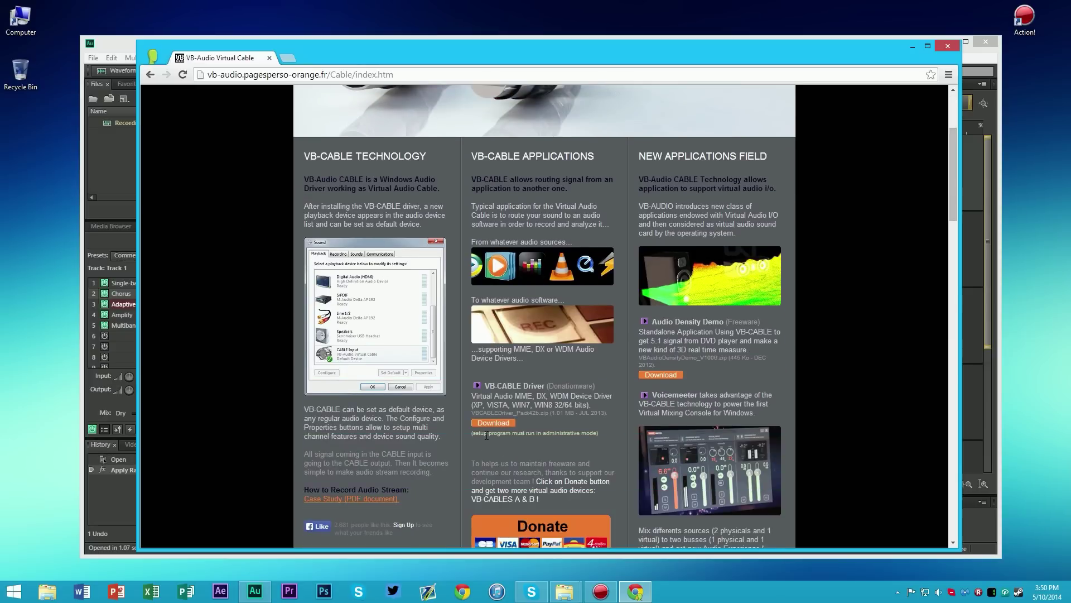
click(493, 424)
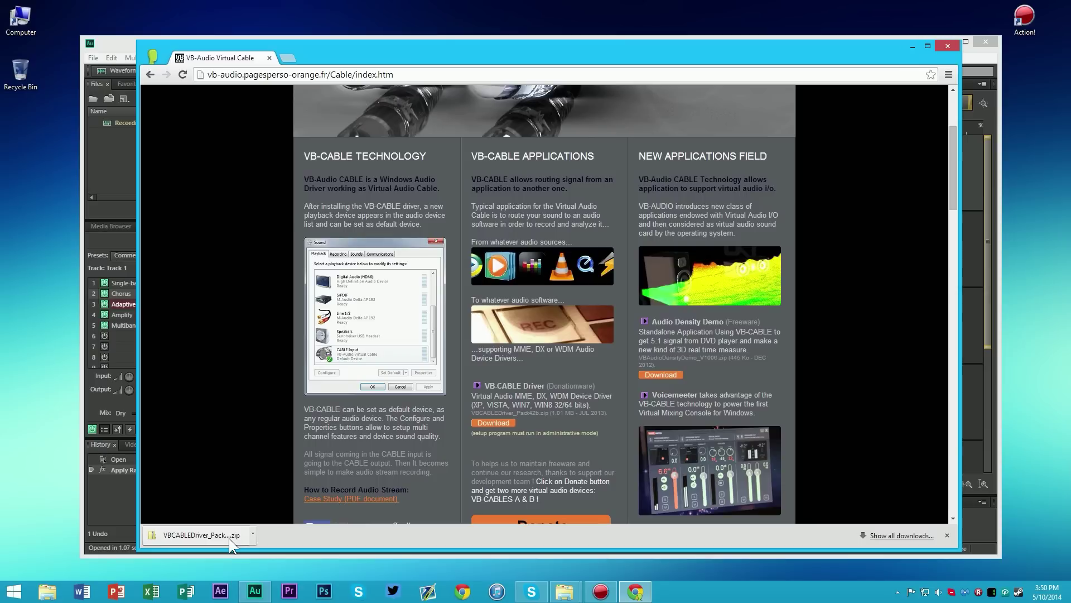
drag(229, 538, 32, 175)
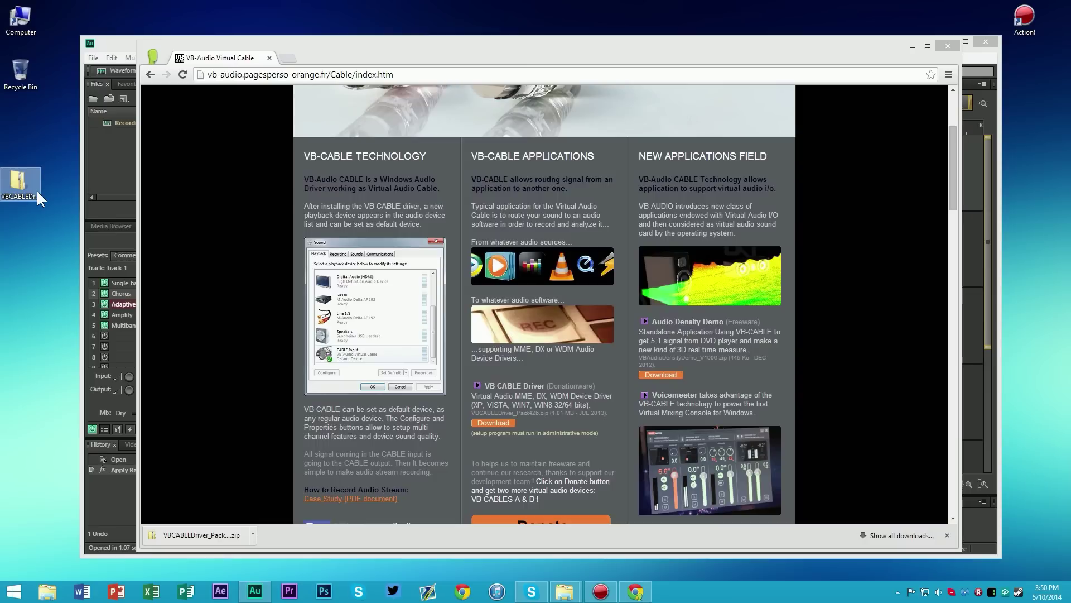
drag(43, 146, 24, 234)
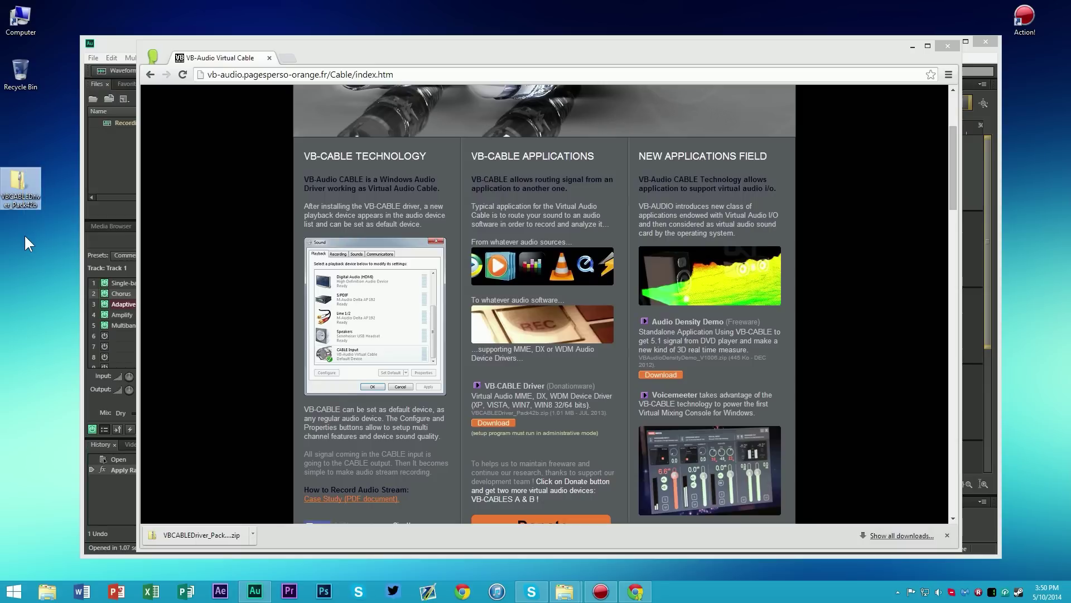
click(40, 139)
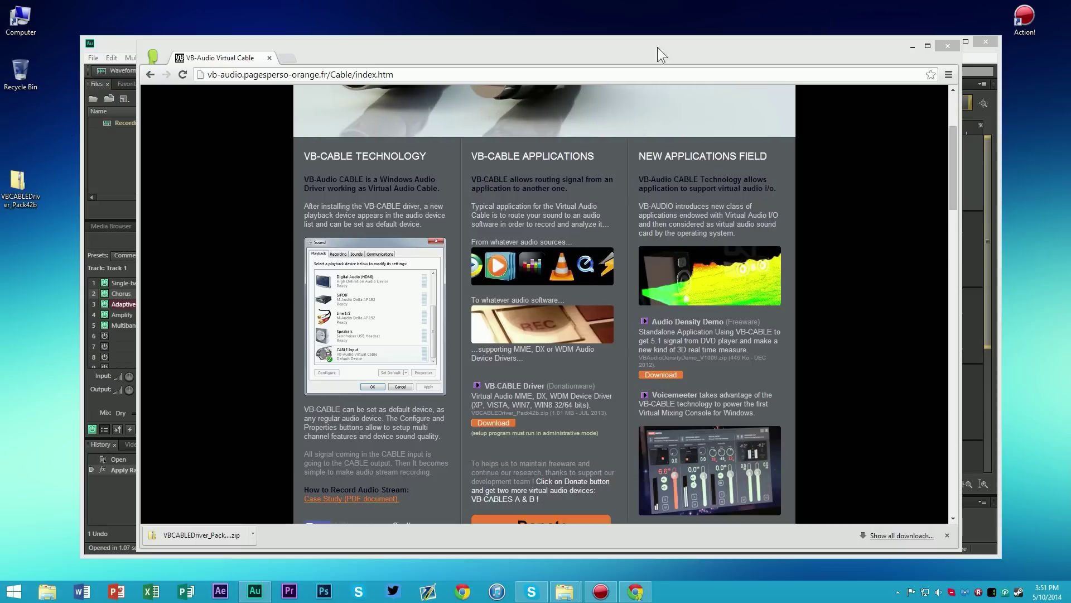
click(947, 45)
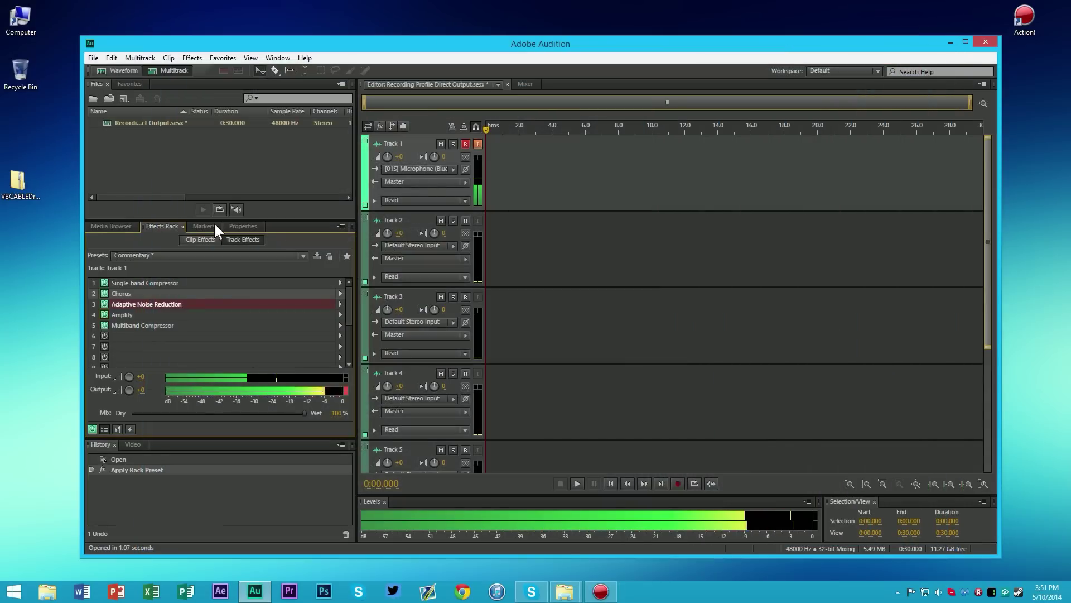
click(21, 187)
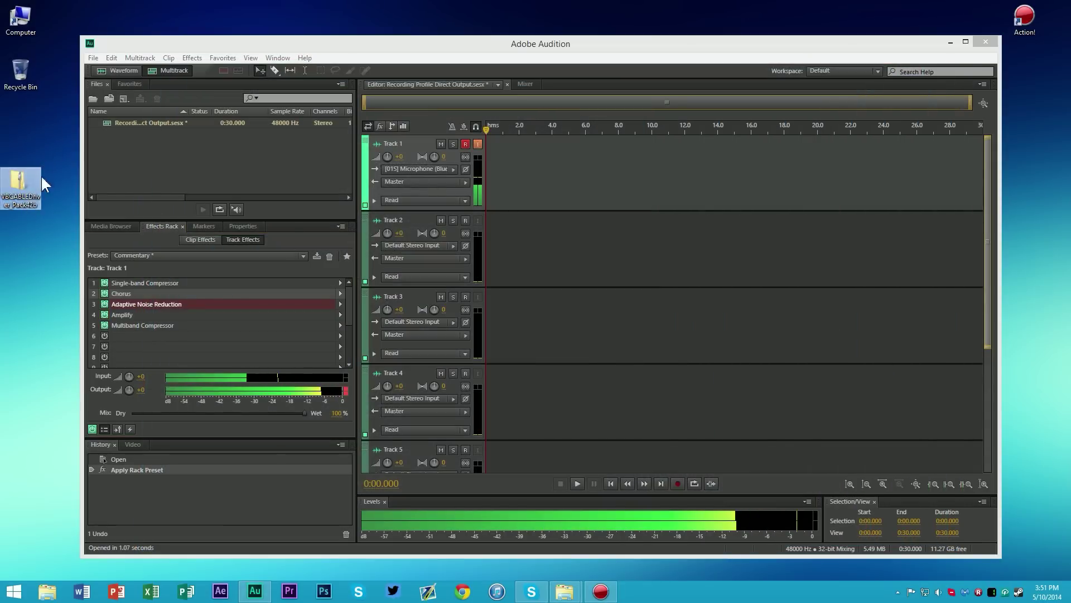
double_click(15, 191)
right_click(15, 191)
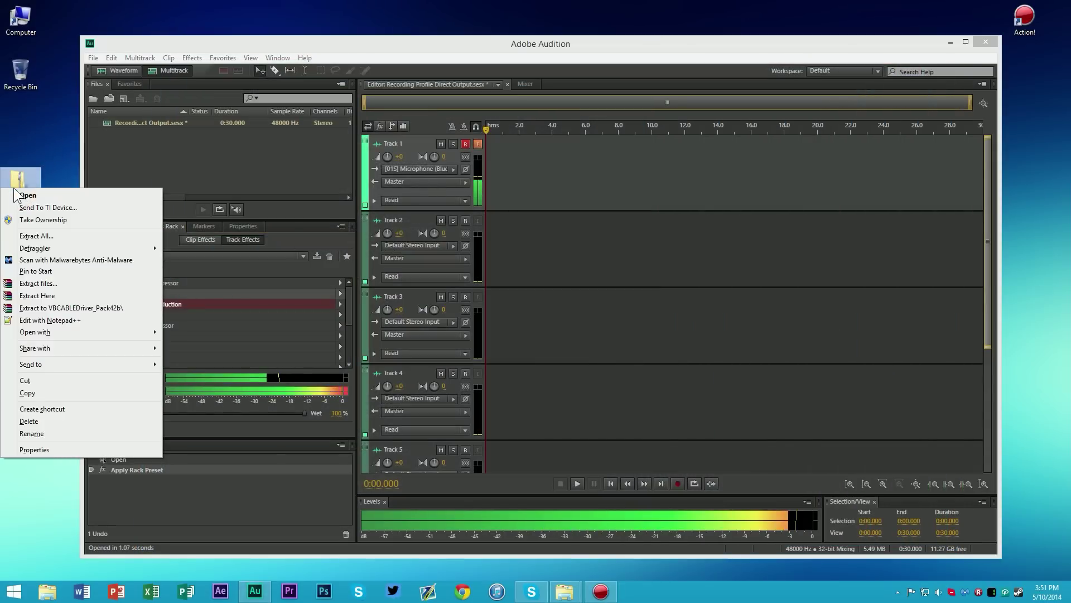
click(48, 308)
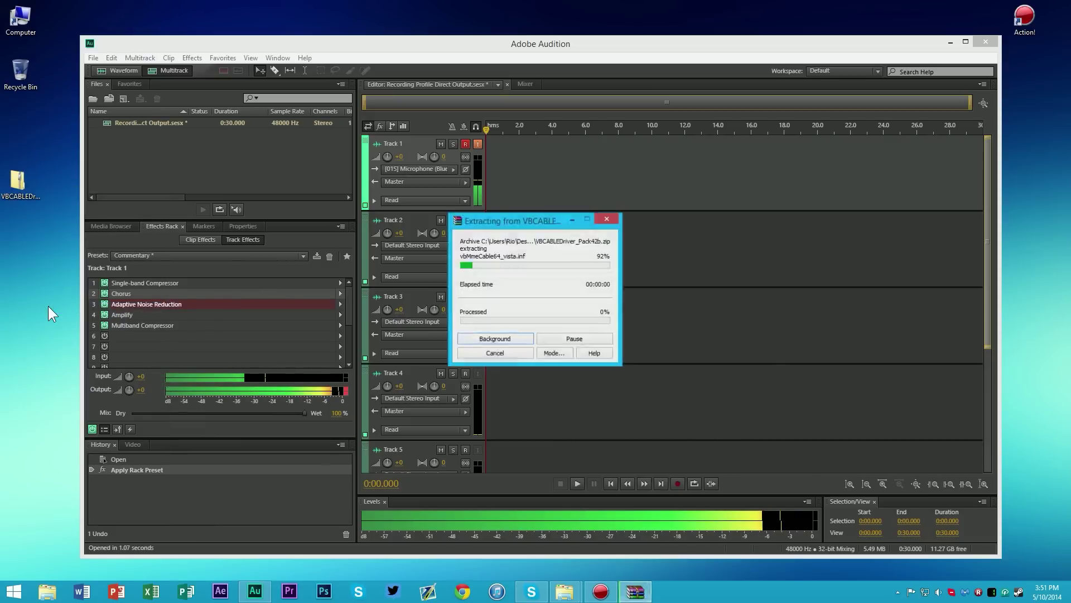
click(25, 131)
key(Delete)
key(Return)
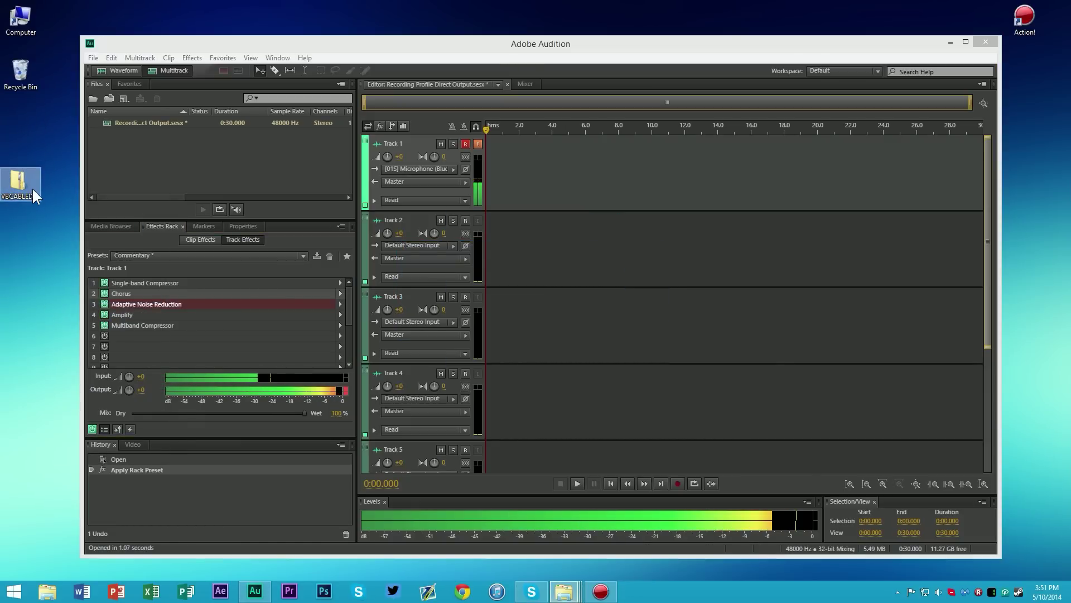
Open the VBCABLEDriver_Pack42b archive and create a folder named mic on the desktop, placed above the zip.
double_click(17, 180)
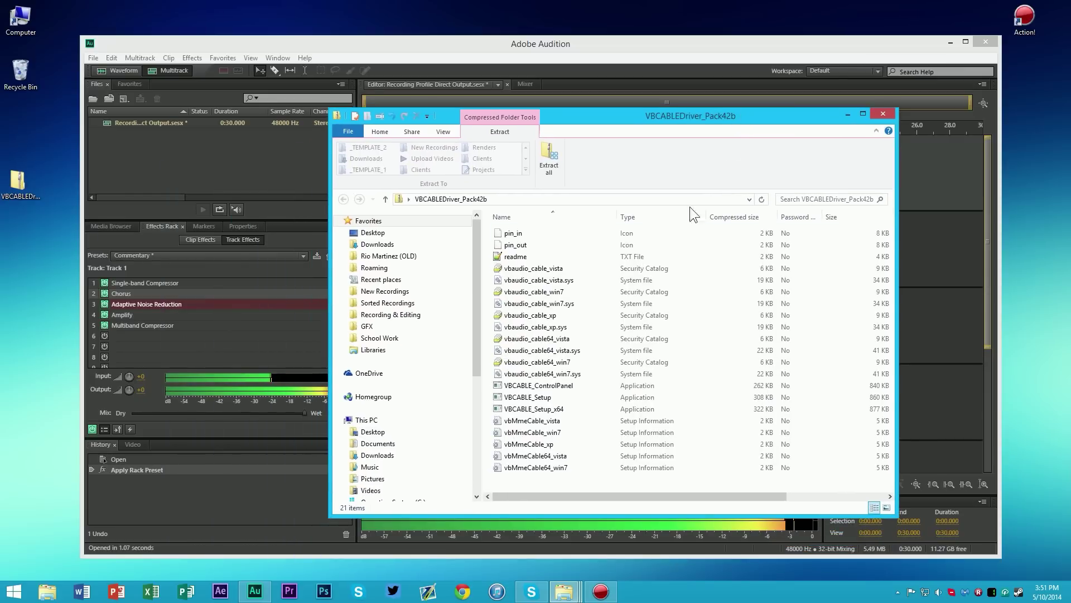
right_click(33, 295)
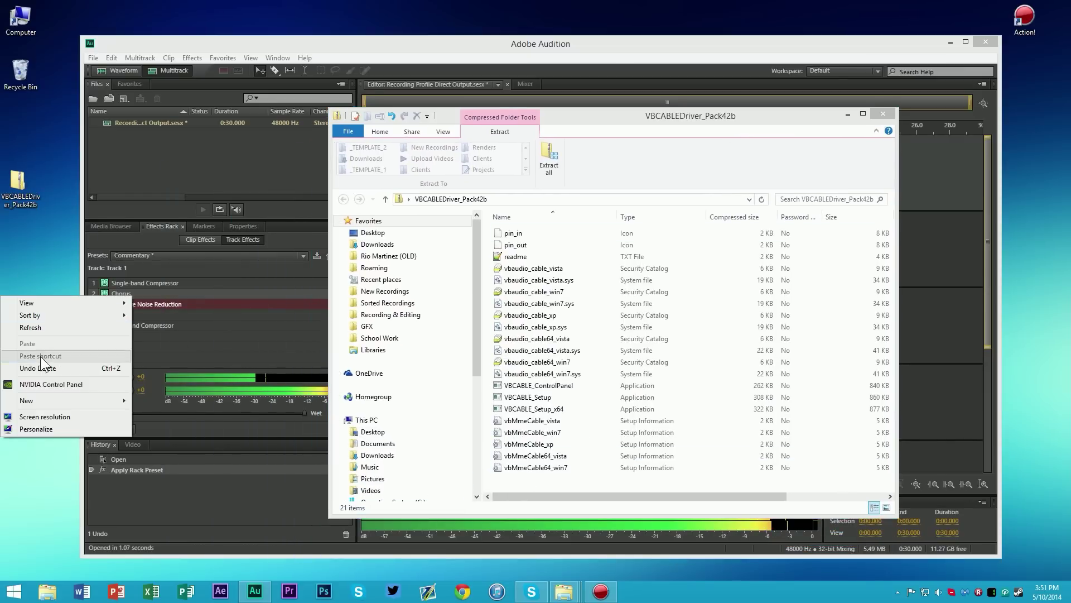
mouse_move(76, 403)
click(147, 403)
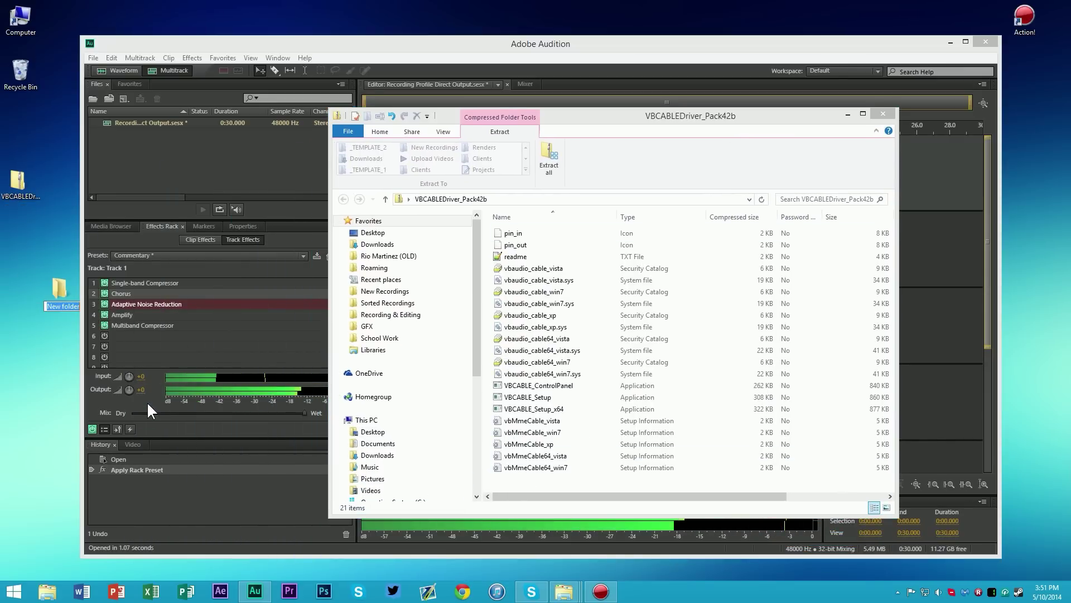
text(mic)
key(Return)
drag(47, 301, 31, 145)
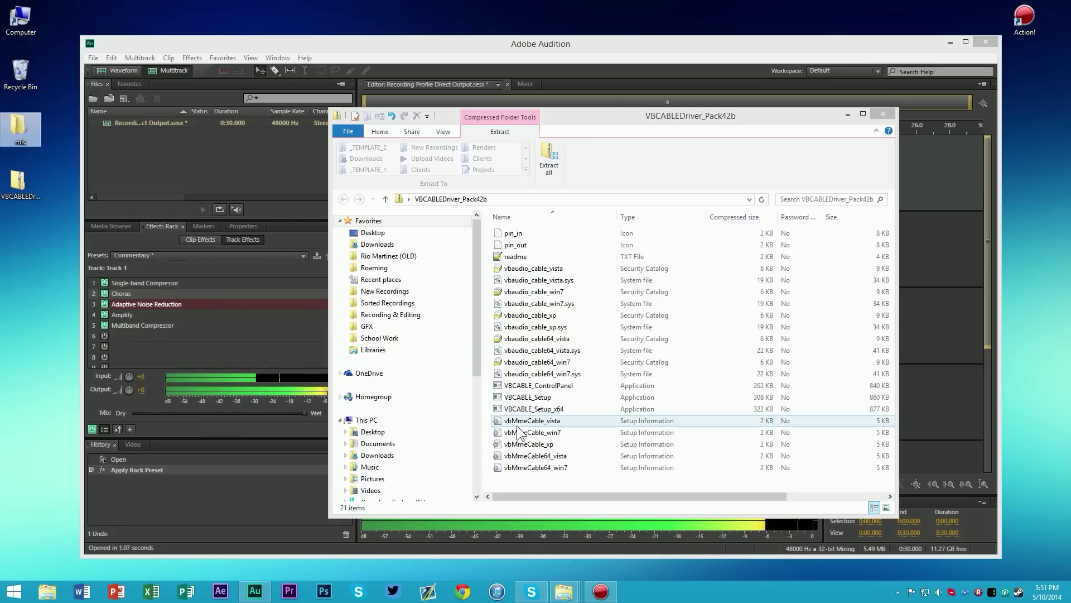
Copy all files from the VBCABLEDriver_Pack42b archive into the mic folder and open that folder.
drag(537, 487, 486, 188)
drag(534, 289, 21, 135)
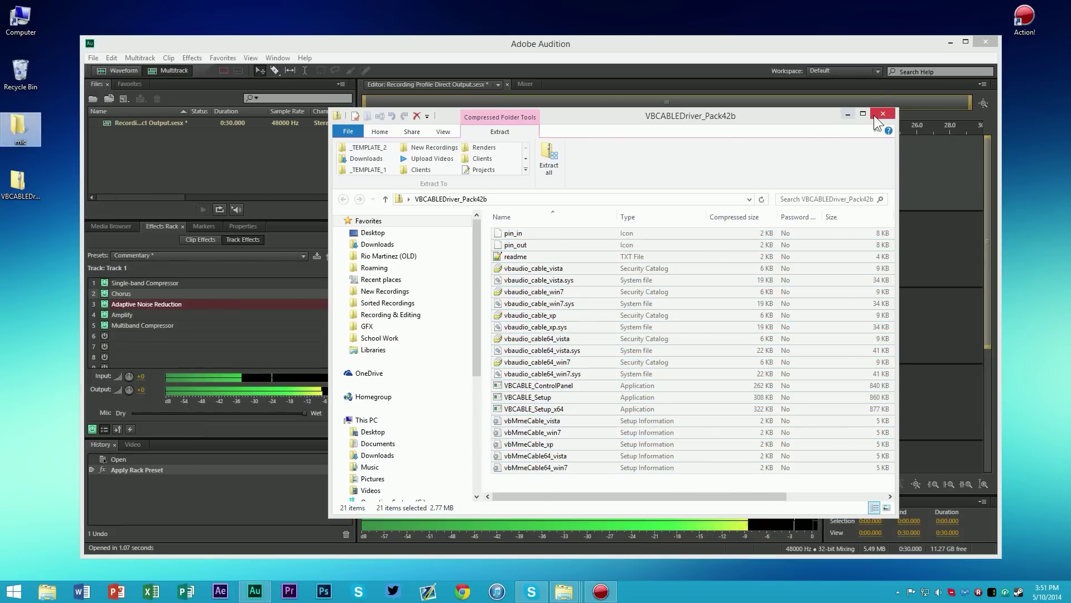
click(876, 115)
double_click(18, 139)
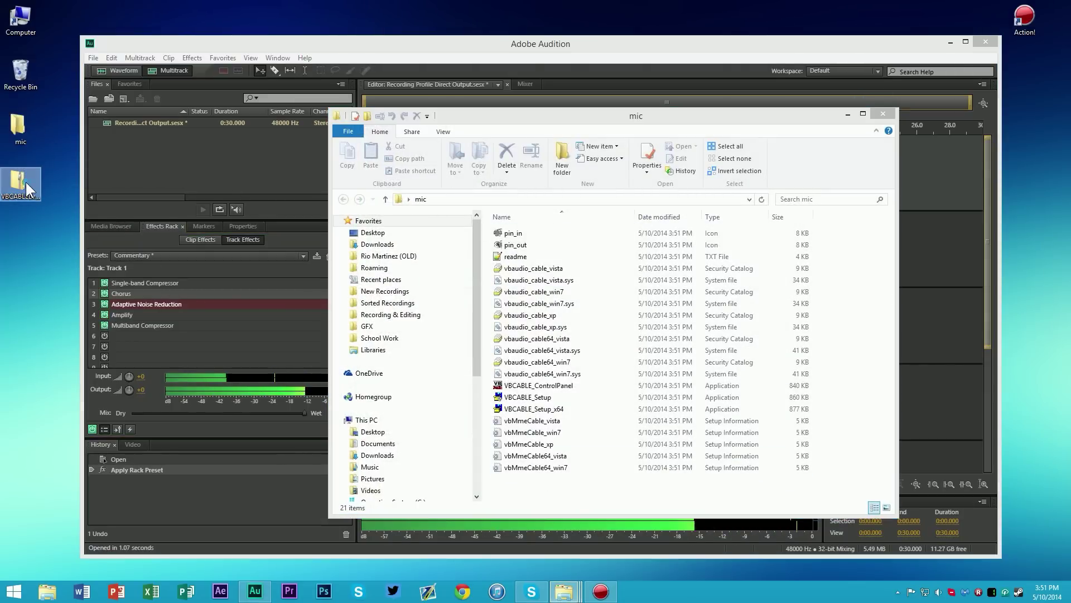
drag(573, 478, 561, 223)
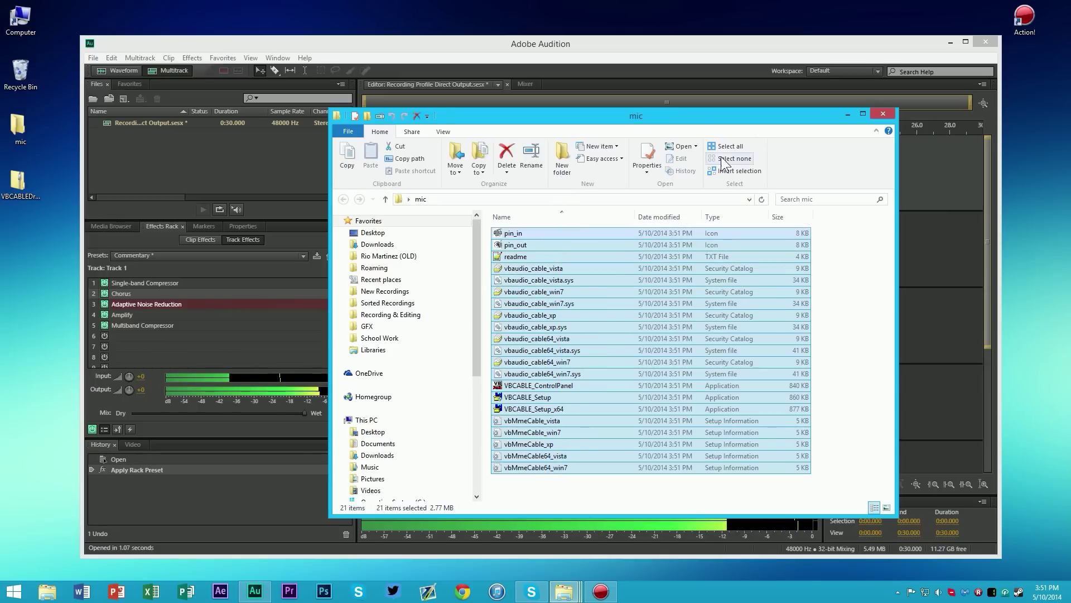
click(619, 492)
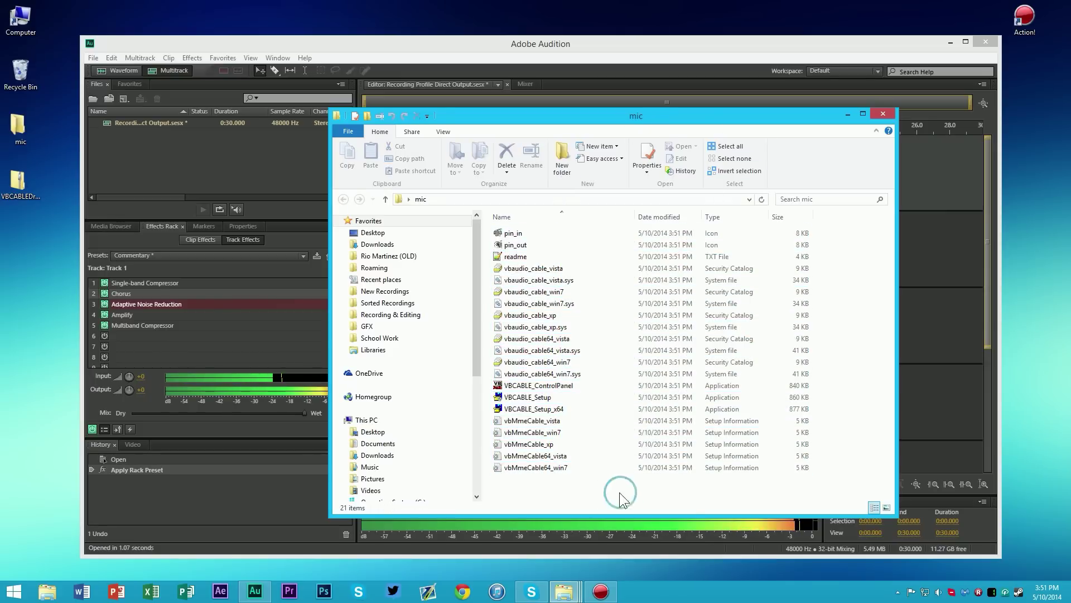
Check the system type in the computer's properties to decide between VBCABLE_Setup and VBCABLE_Setup_x64.
double_click(518, 398)
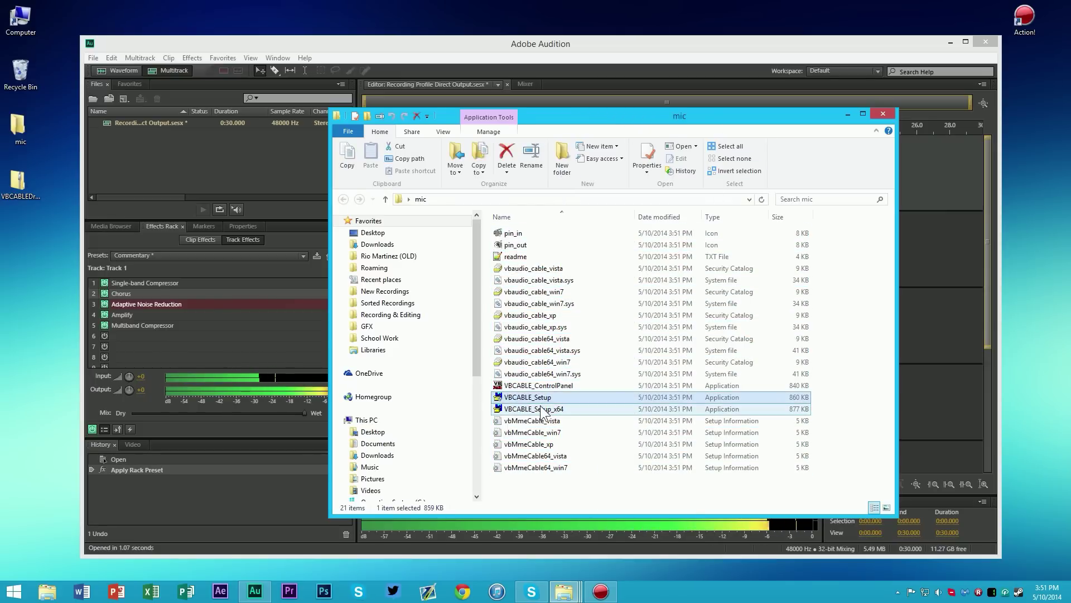
click(539, 409)
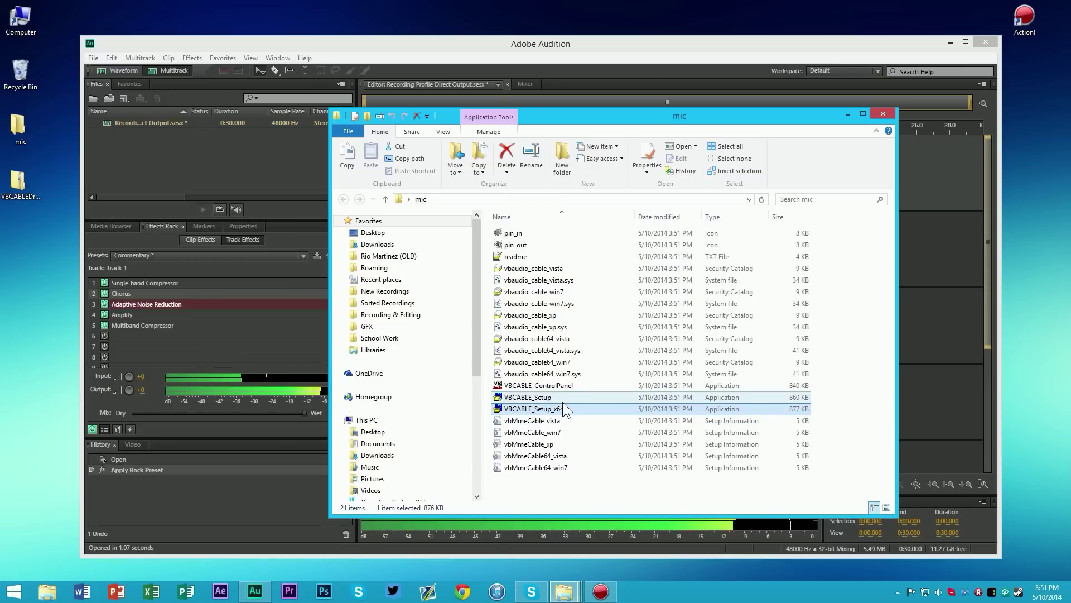
click(14, 591)
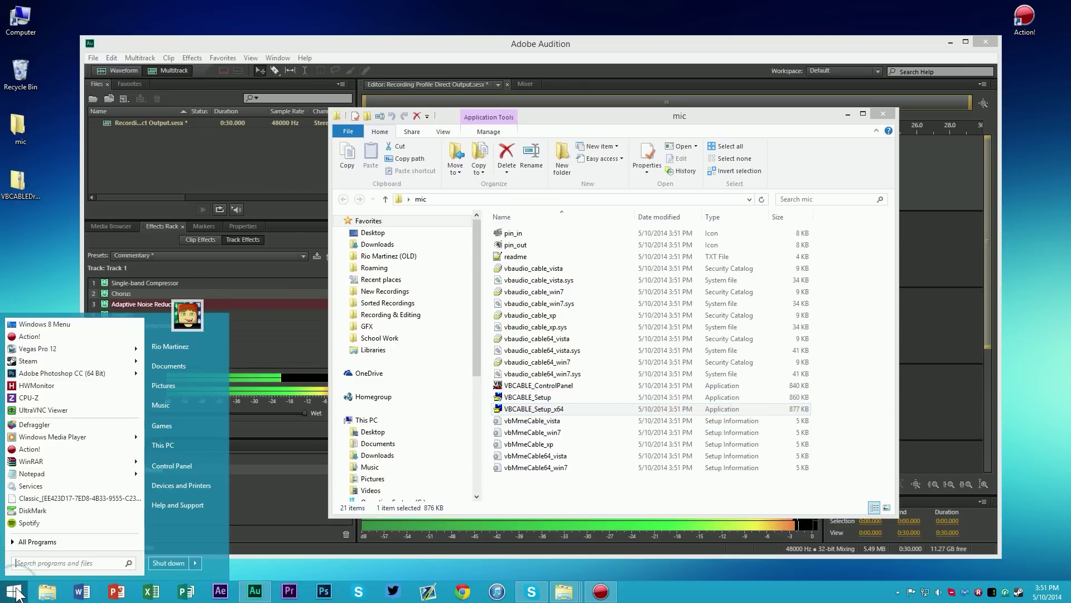
right_click(178, 446)
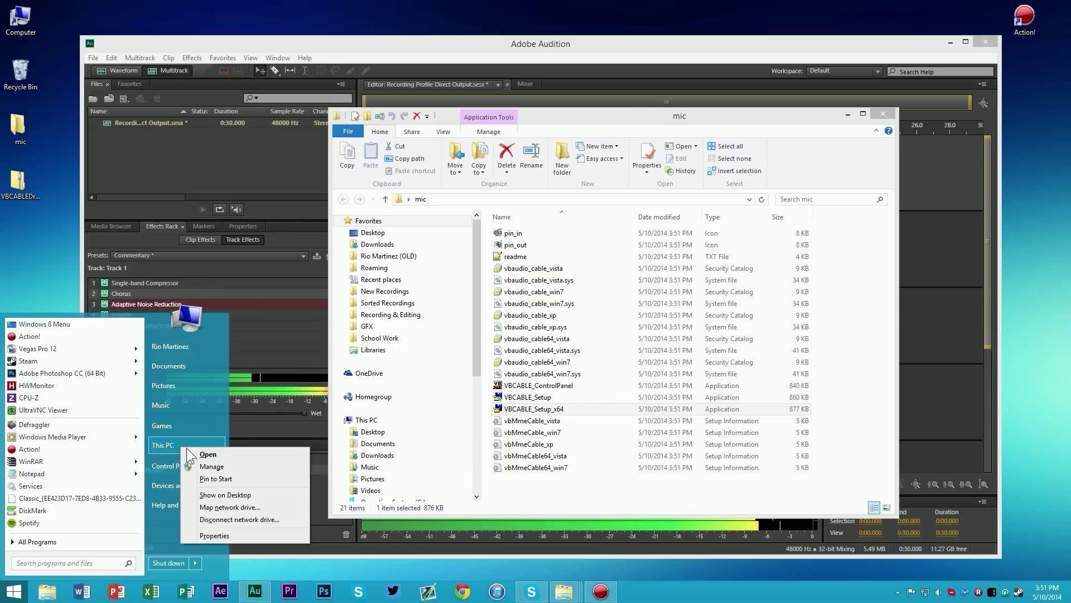
click(223, 537)
drag(56, 65, 663, 67)
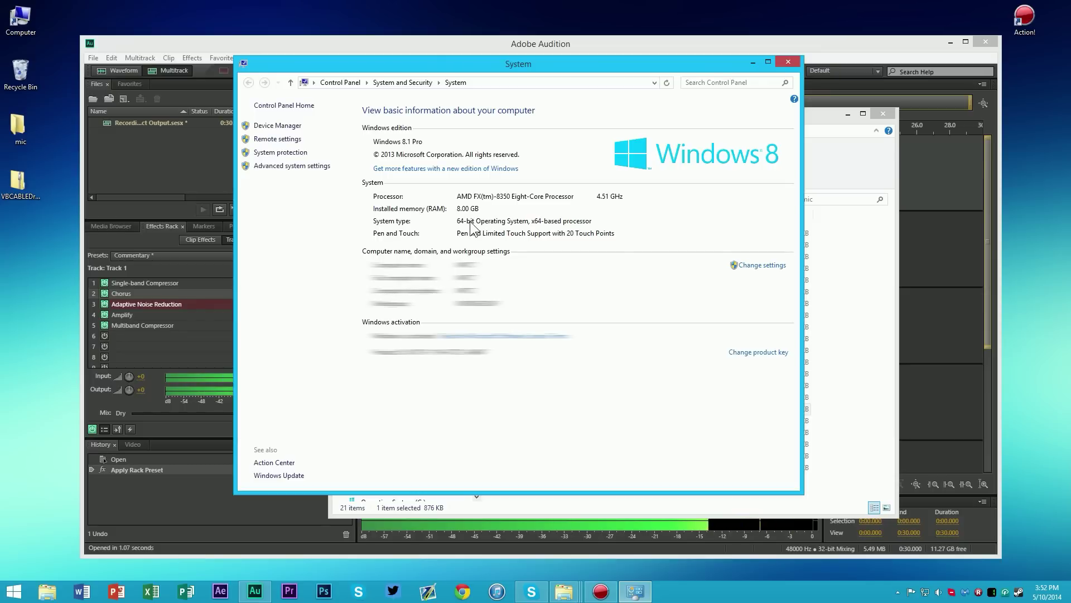
click(787, 62)
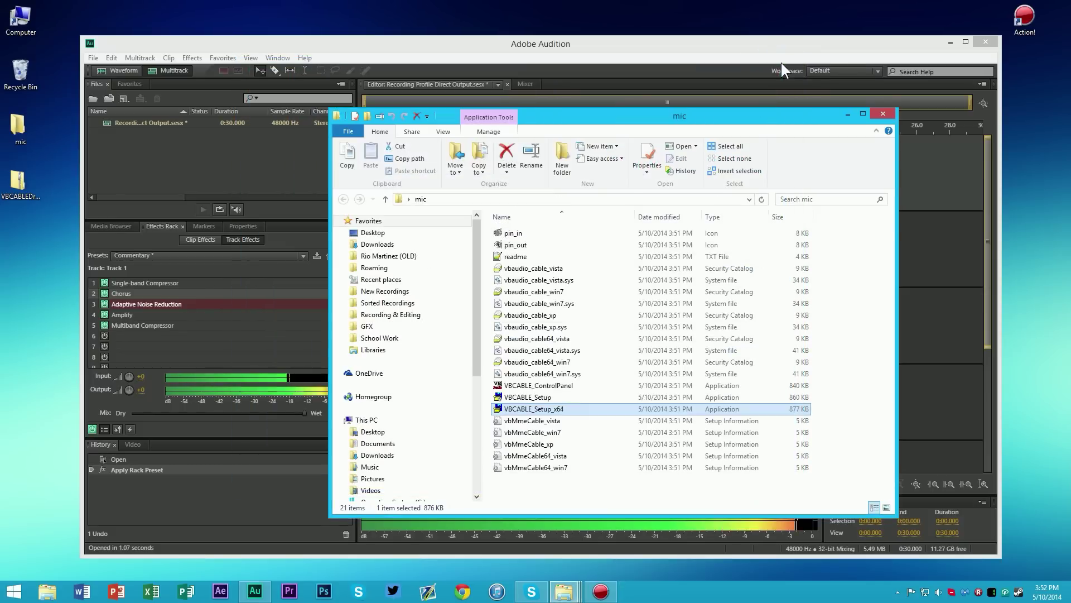
click(540, 396)
double_click(535, 409)
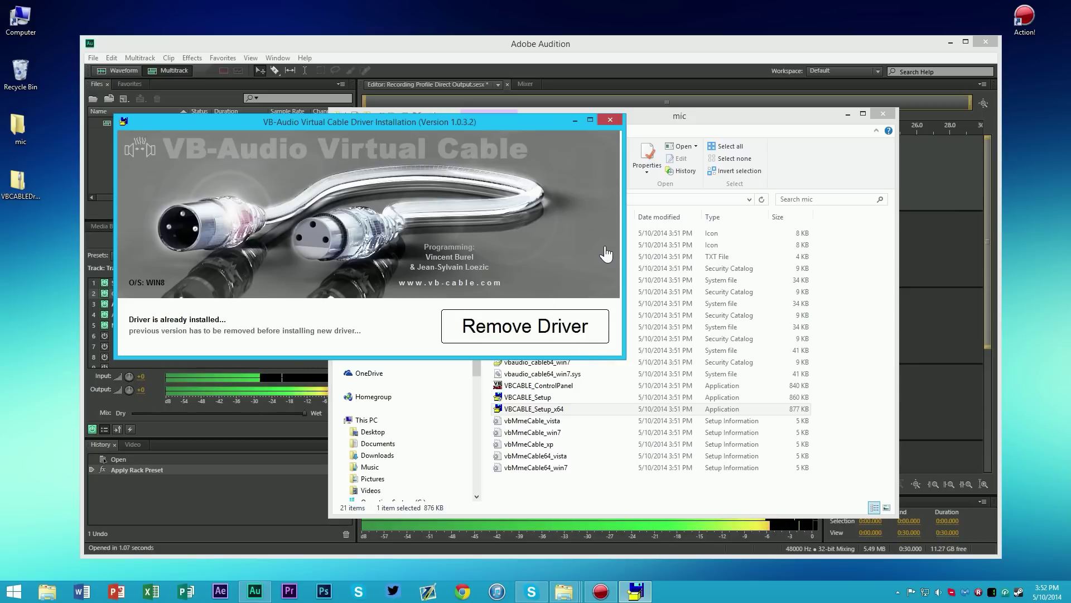
click(616, 117)
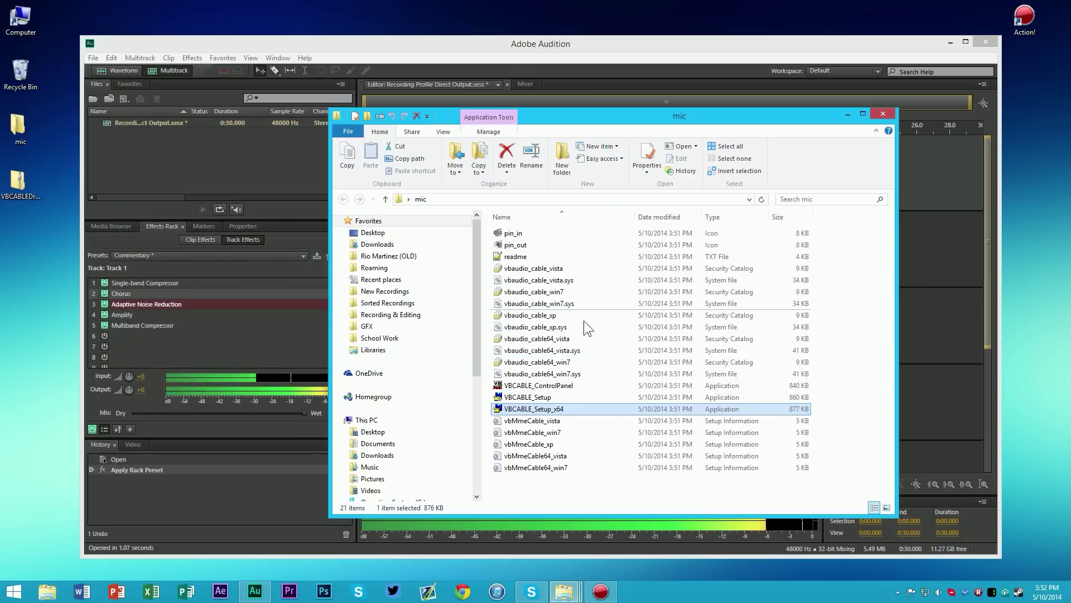
Run VBCABLE_Setup_x64 as administrator, leave the installed driver in place, and close the installer and the mic folder.
right_click(552, 414)
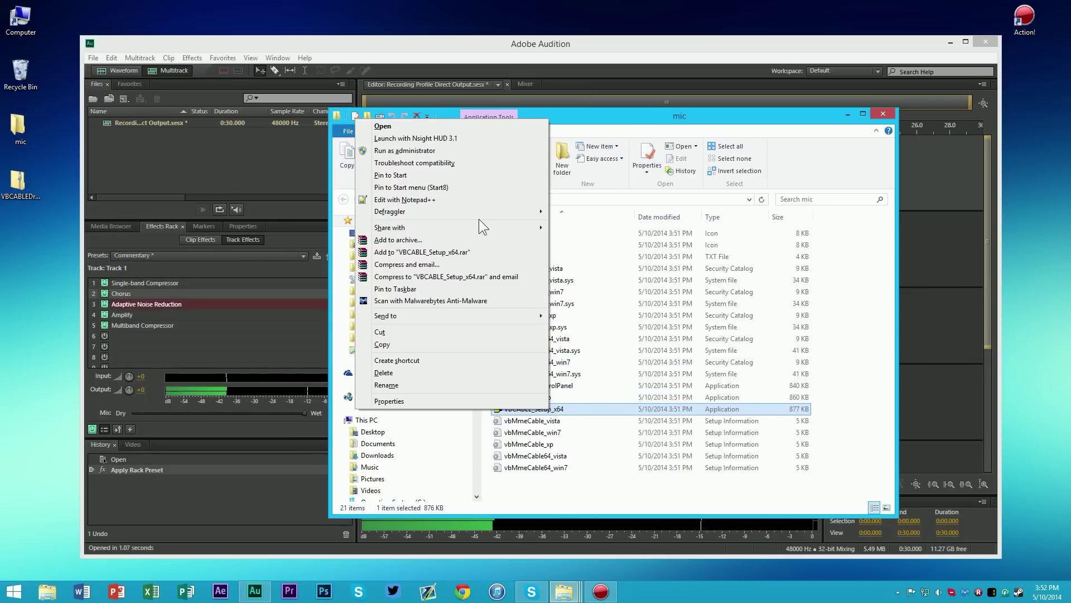
right_click(557, 408)
click(460, 149)
click(586, 318)
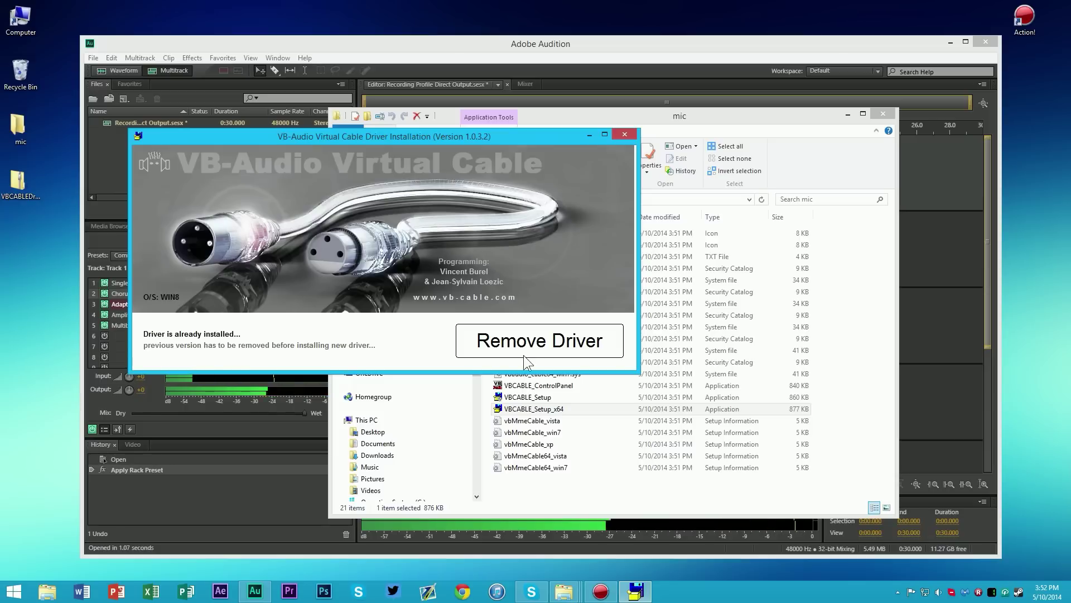
click(627, 135)
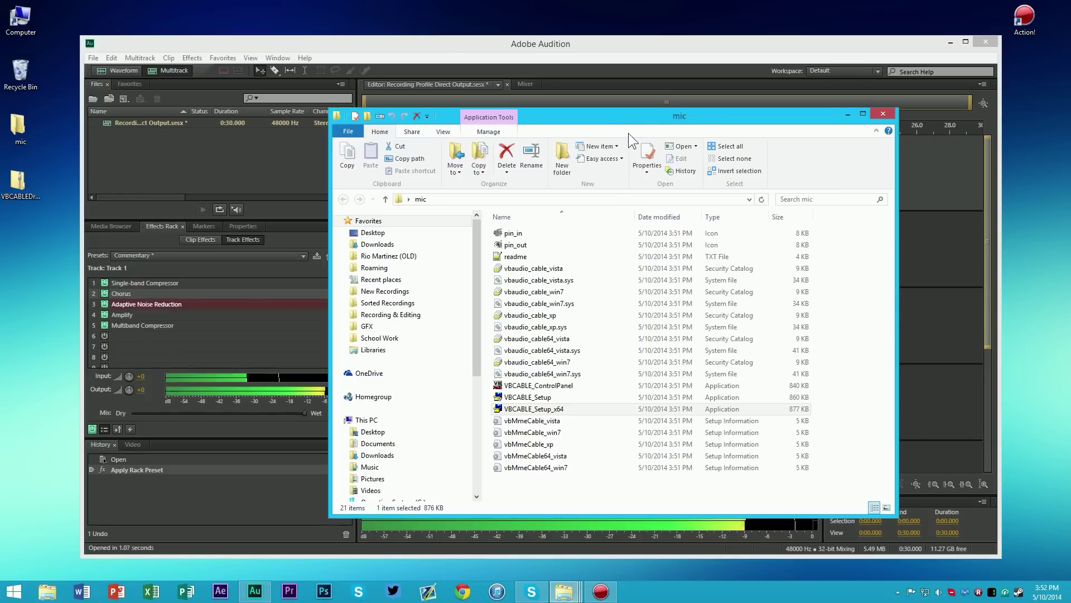
click(882, 117)
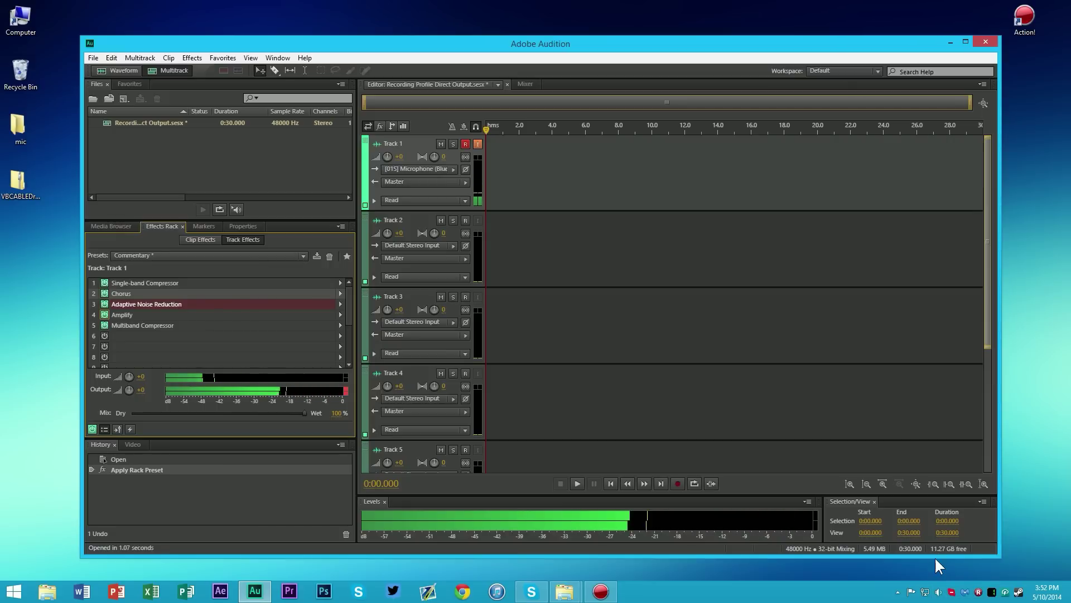
Review the Windows recording devices, including the Blue Snowball microphone and CABLE Output, and close the Sound settings.
right_click(939, 593)
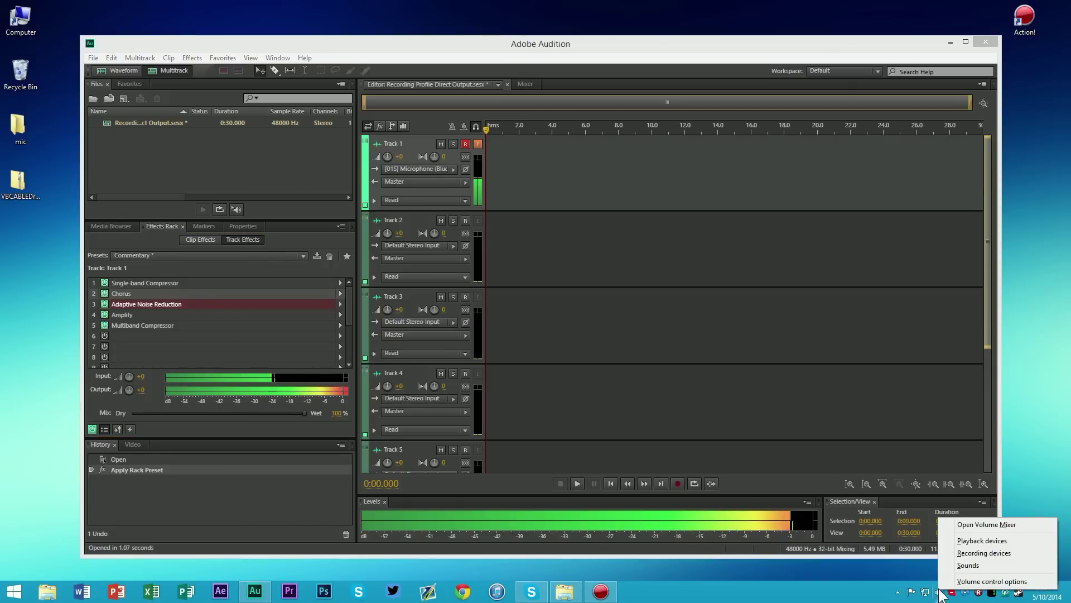
click(971, 553)
drag(159, 24, 421, 126)
drag(482, 213, 484, 234)
scroll(483, 236, up, 1)
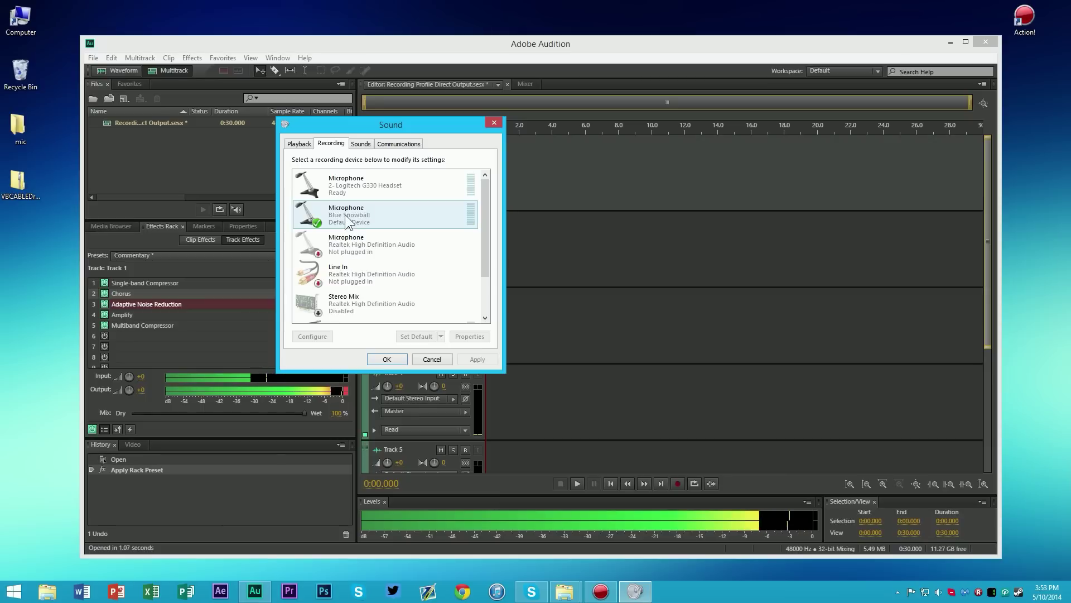
drag(489, 238, 482, 299)
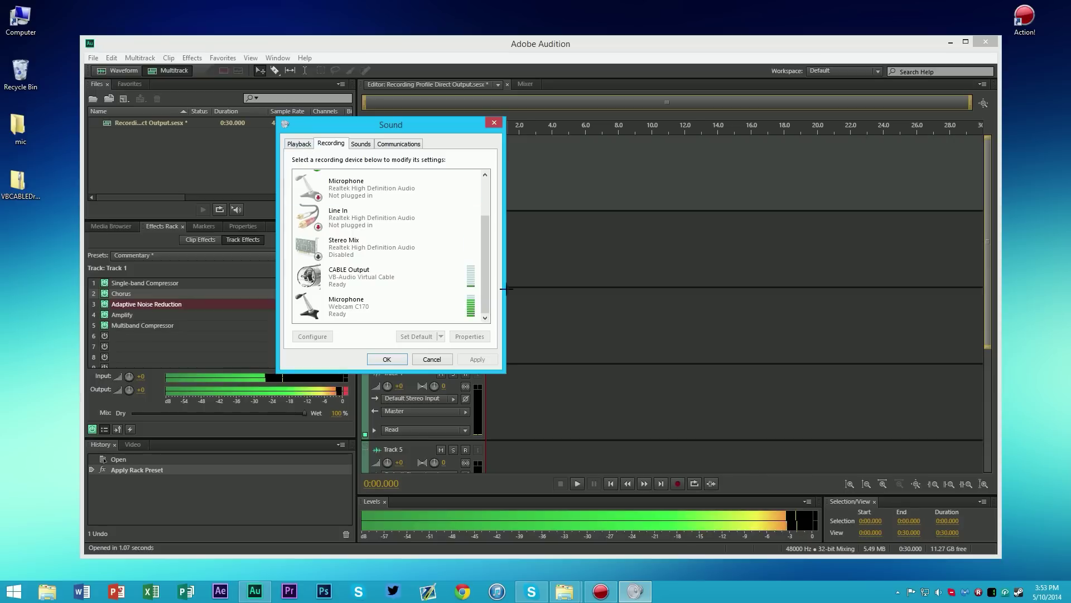
click(397, 359)
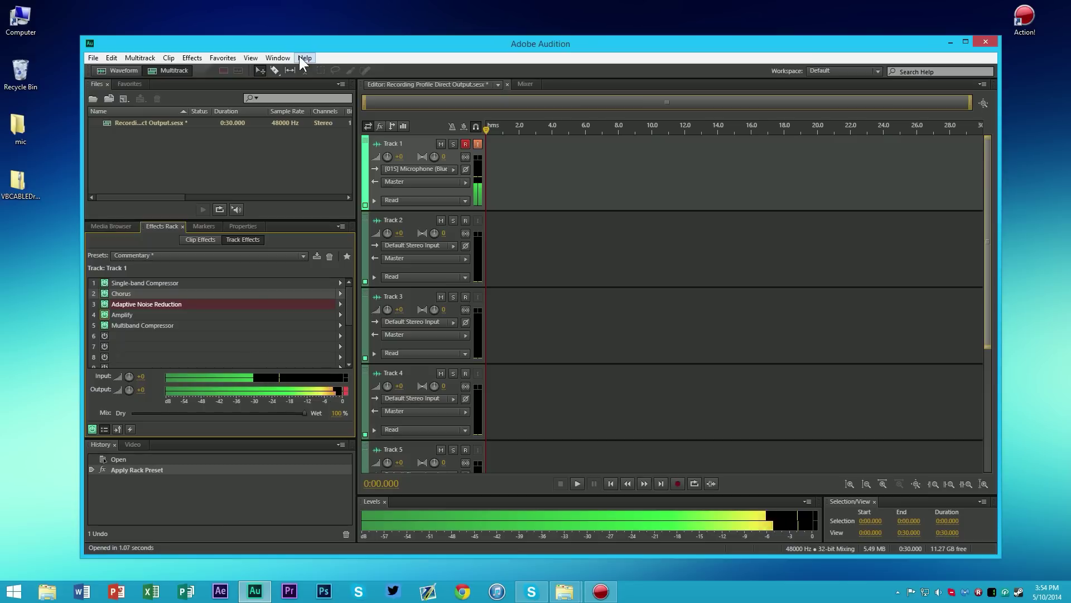
click(143, 145)
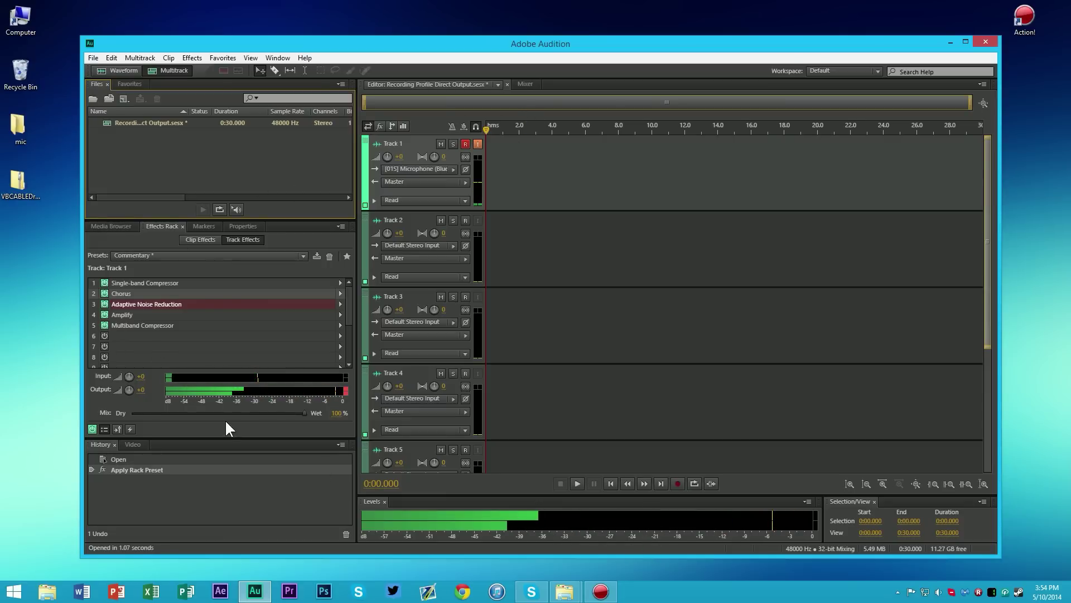
click(93, 58)
mouse_move(87, 66)
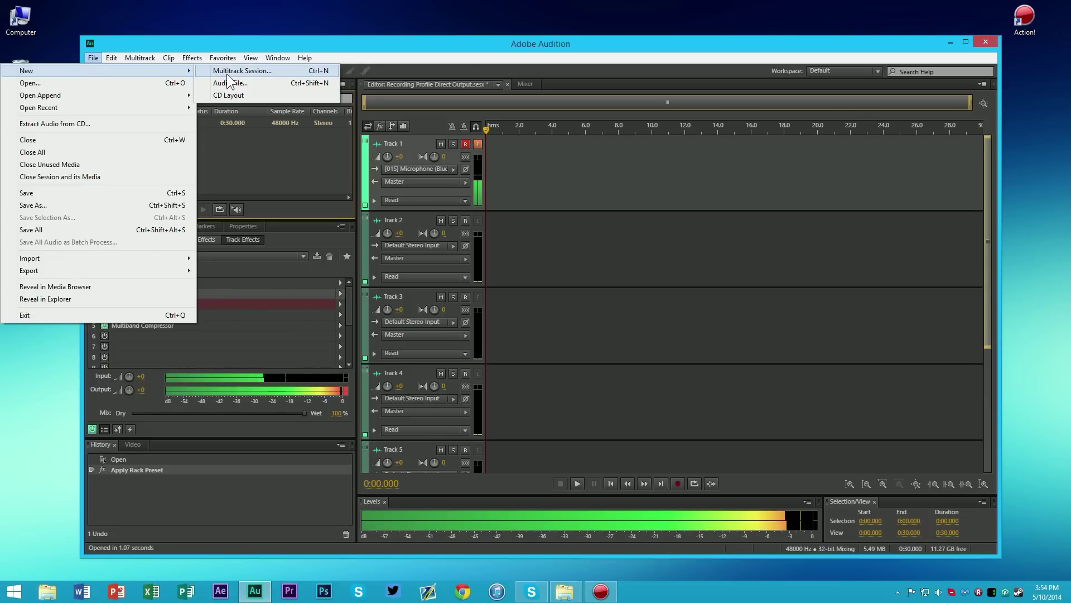
click(224, 49)
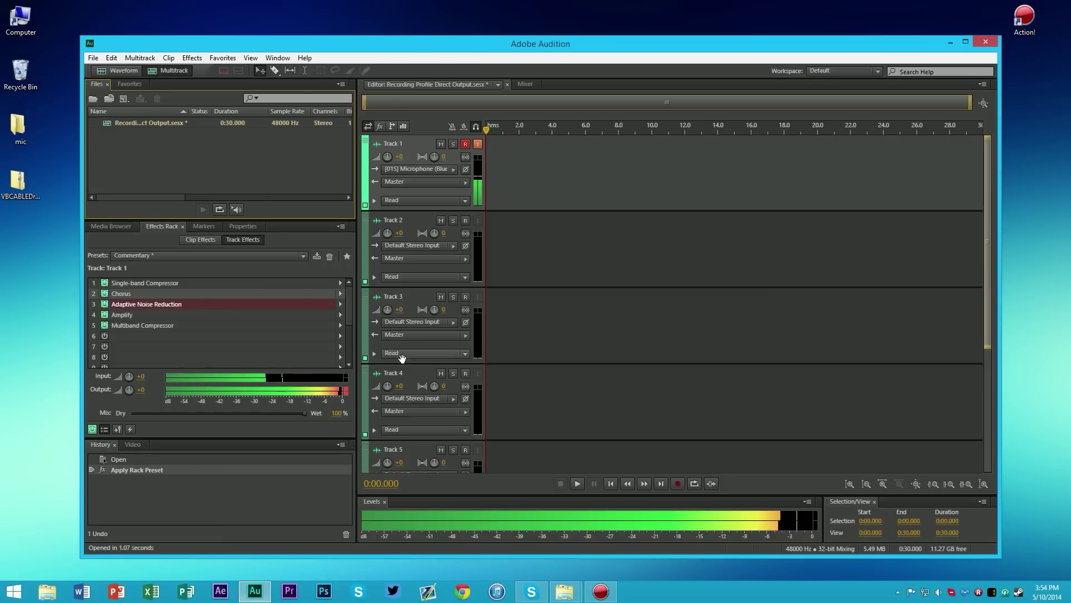
Create a multitrack session named Microphone Audio Editing LIVE with no template, 48000 Hz sample rate, 32 (float) bit depth and a stereo master.
click(96, 59)
mouse_move(103, 70)
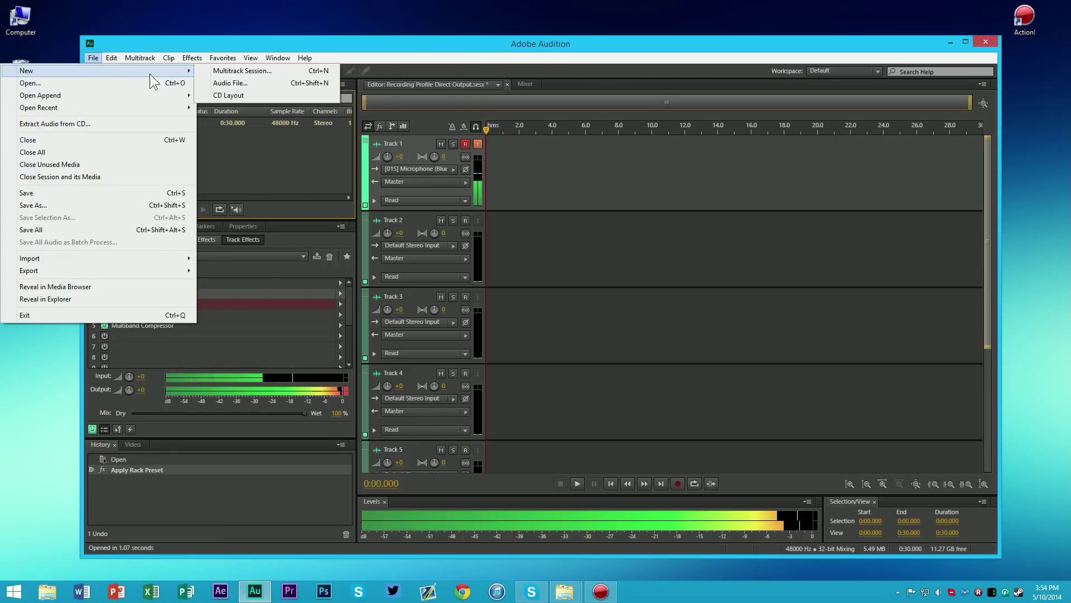
click(217, 71)
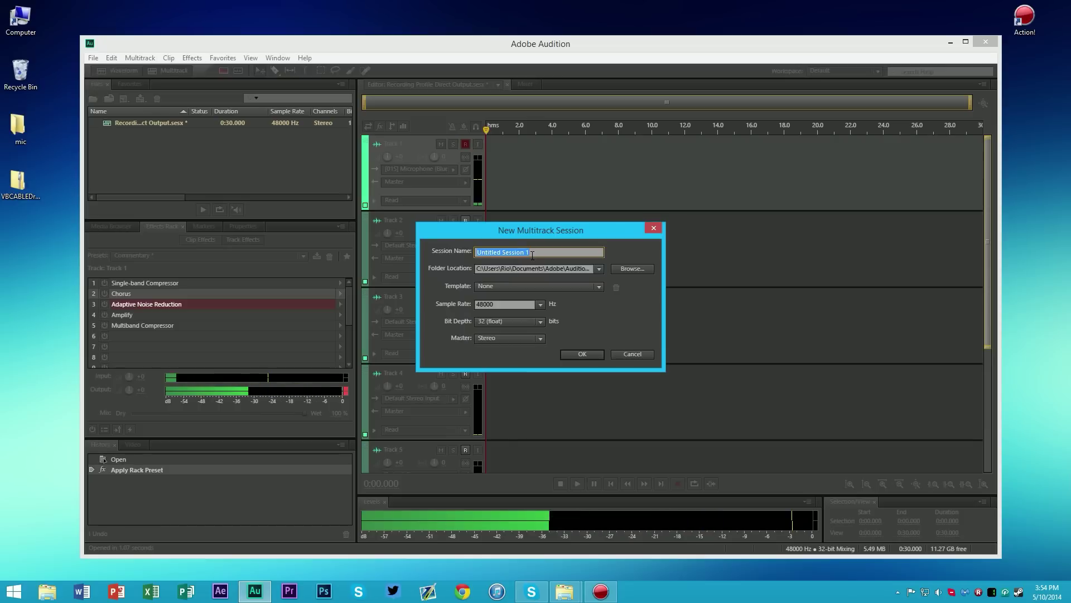
text(Microphone A)
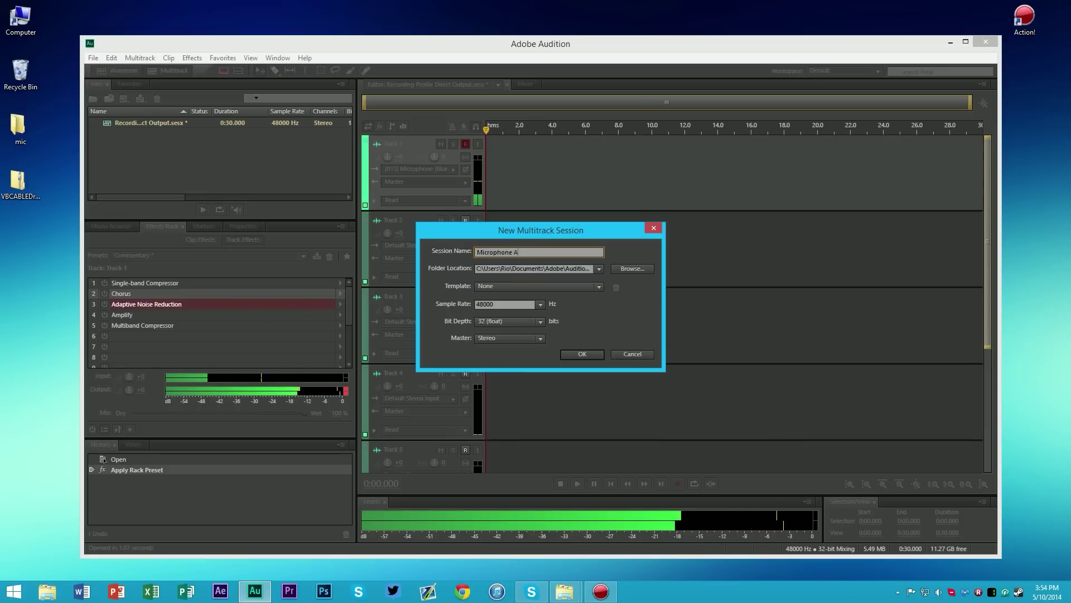
text(udio E)
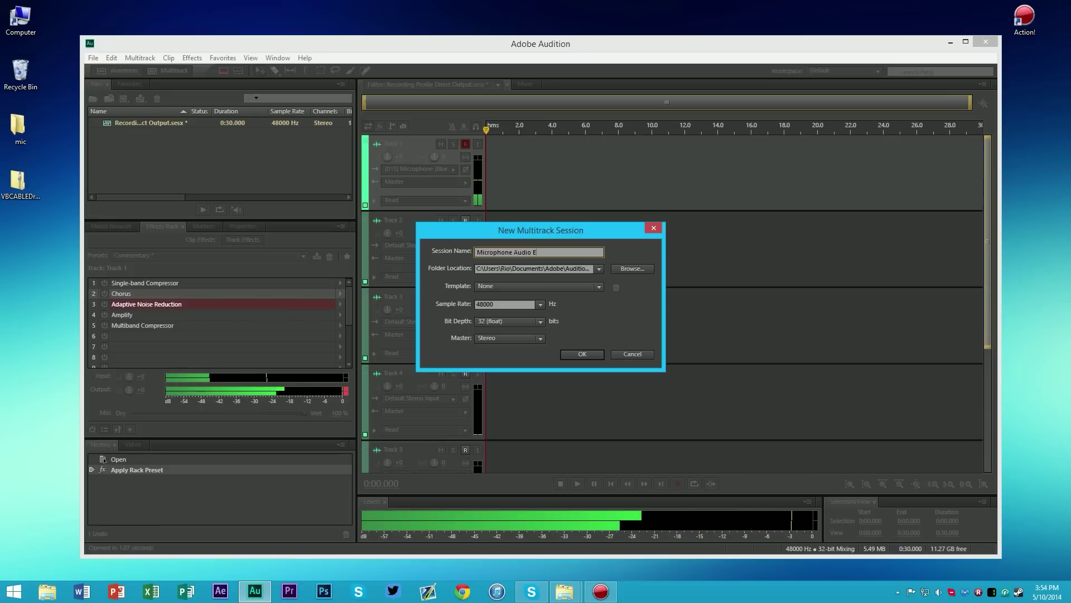
text(diting LIVE)
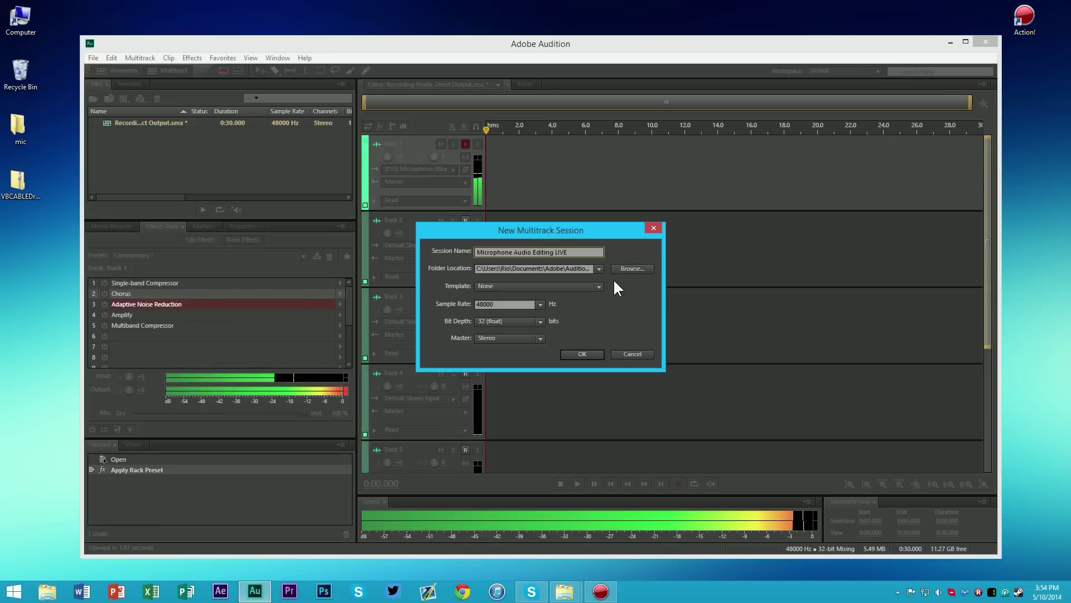
click(590, 289)
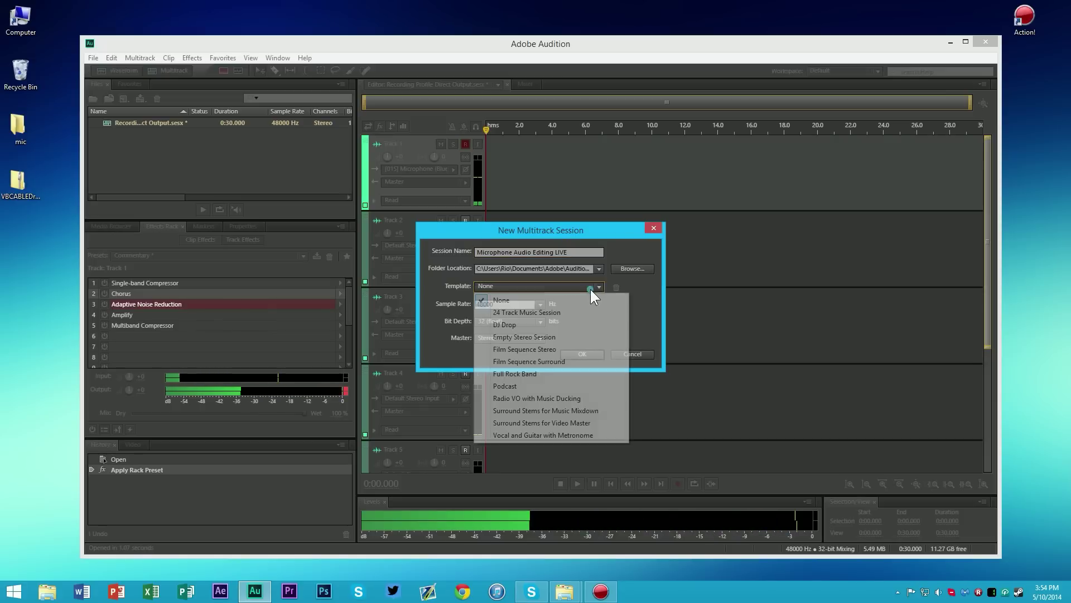
click(526, 301)
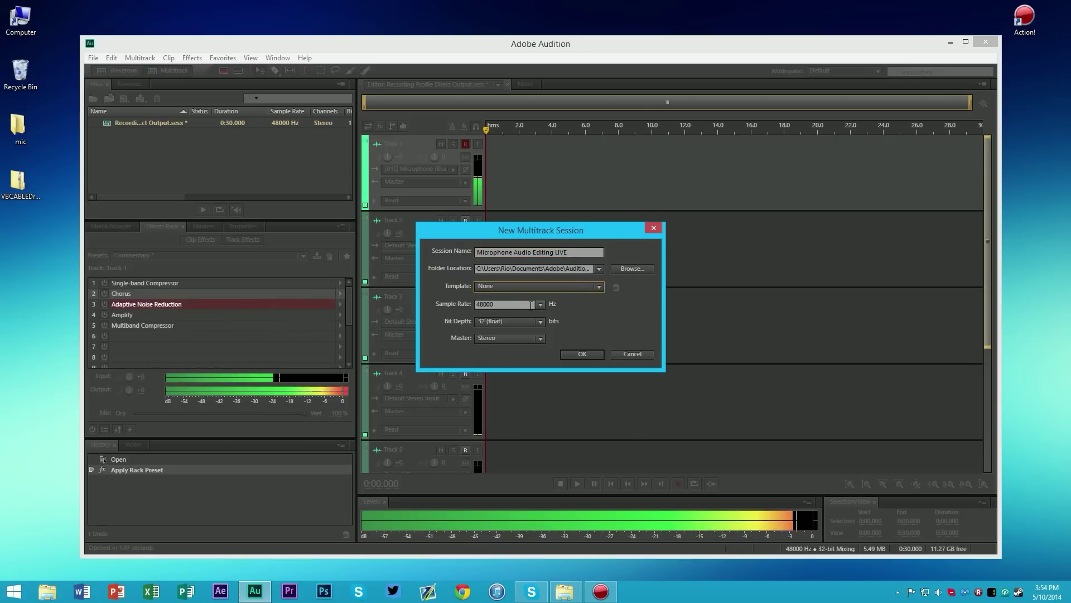
click(524, 340)
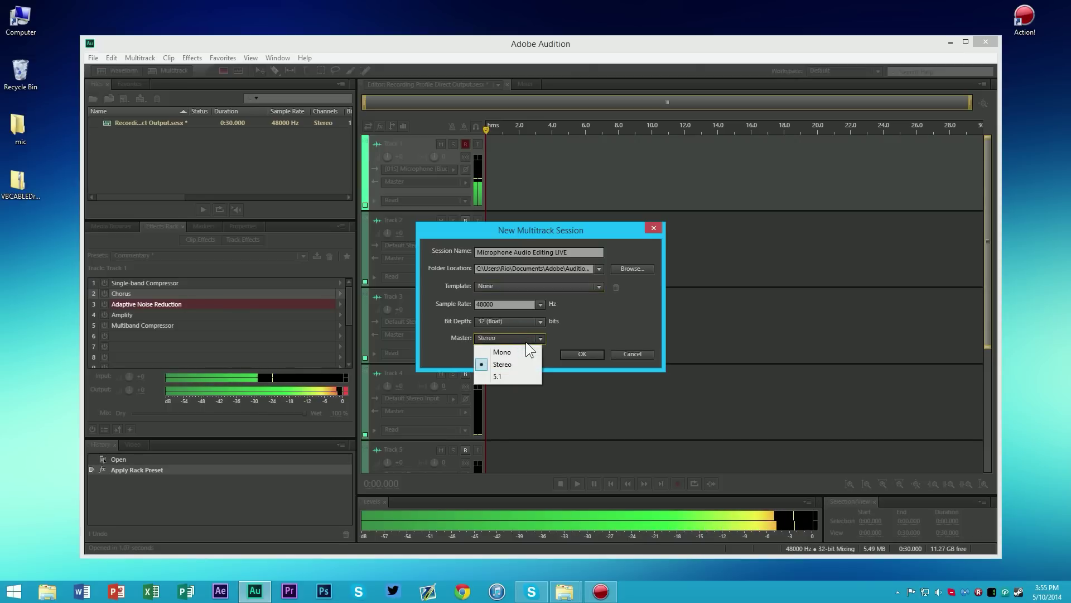
click(594, 329)
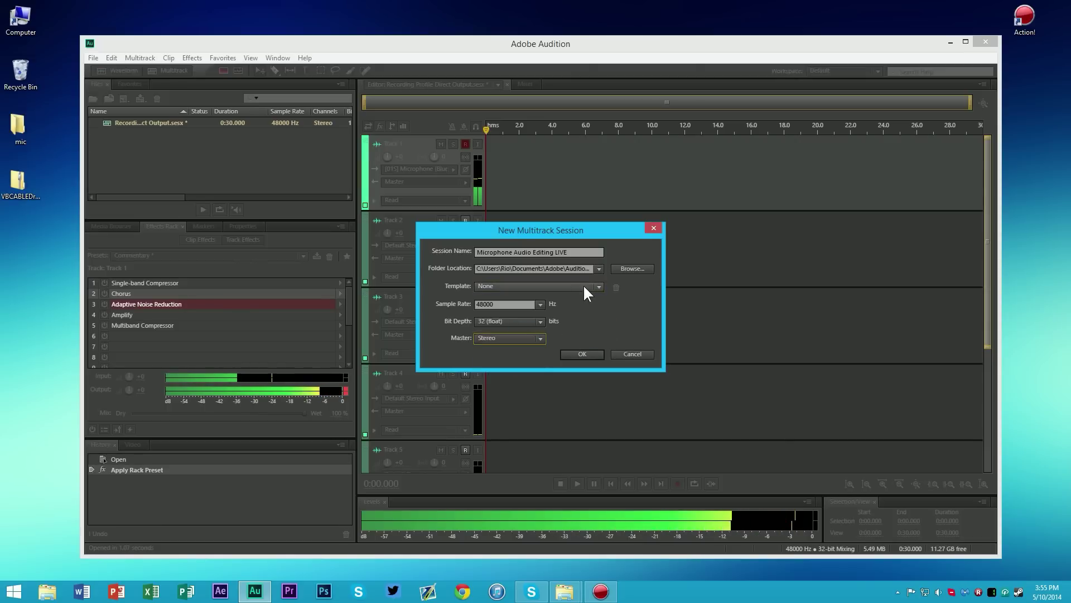
click(569, 354)
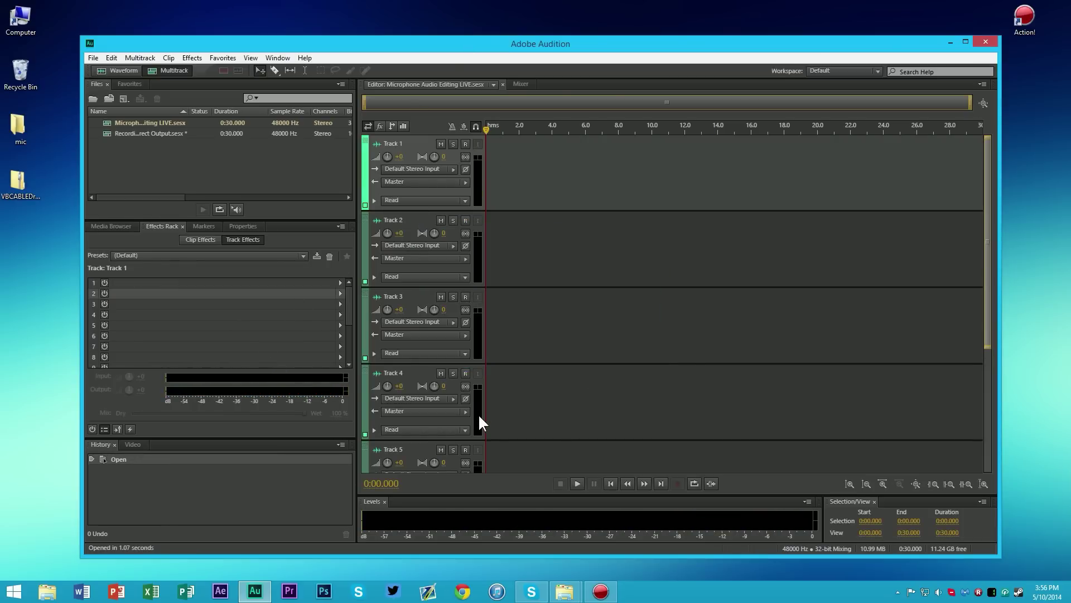
Open the audio hardware preferences and choose Microphone (Blue Snowball) as the default input.
click(328, 291)
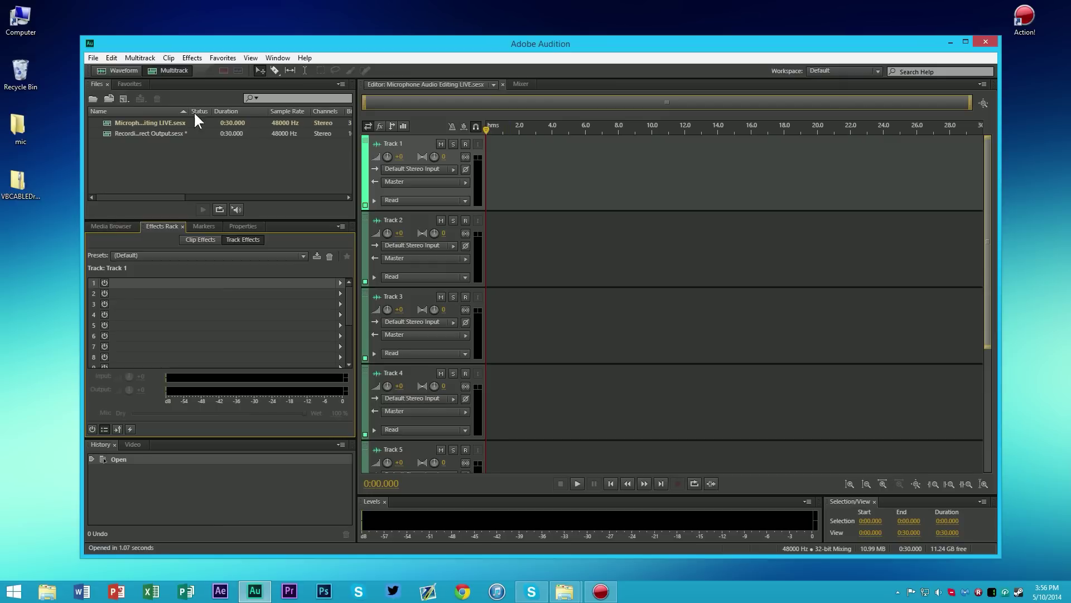
click(110, 55)
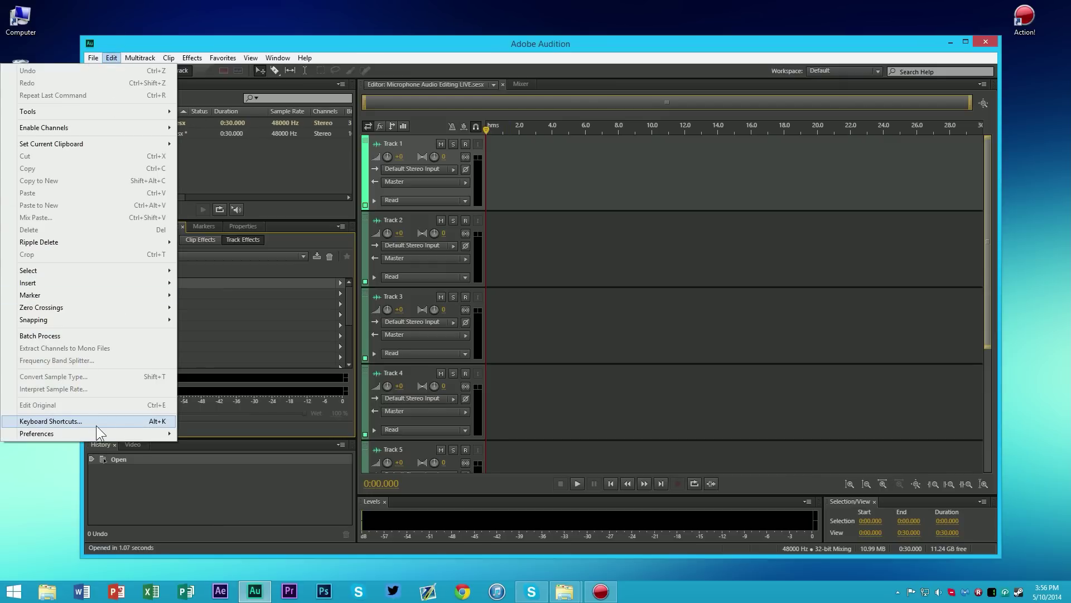
mouse_move(93, 430)
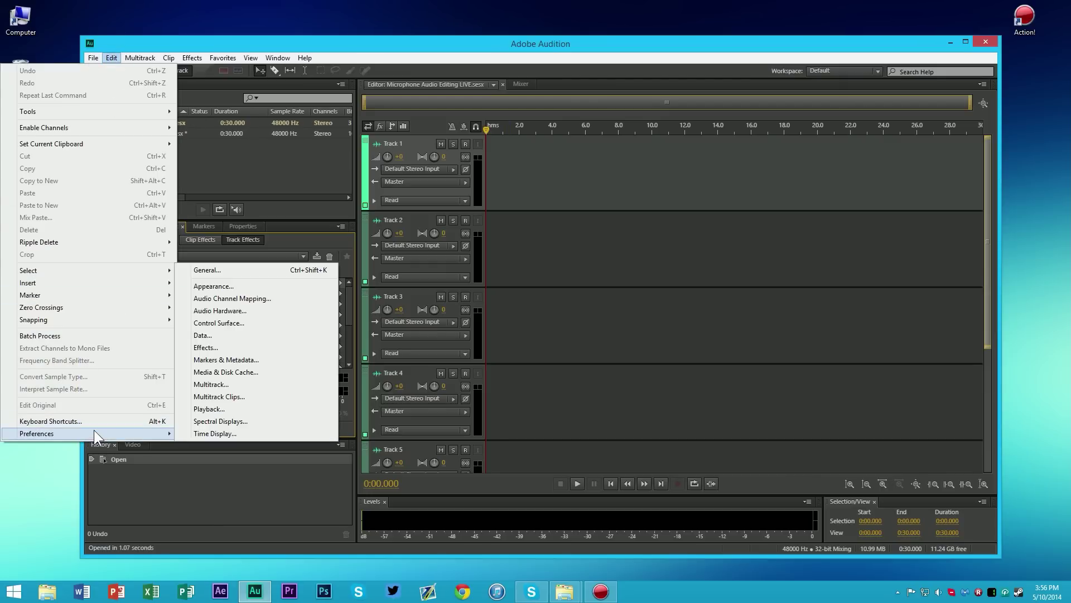
click(235, 308)
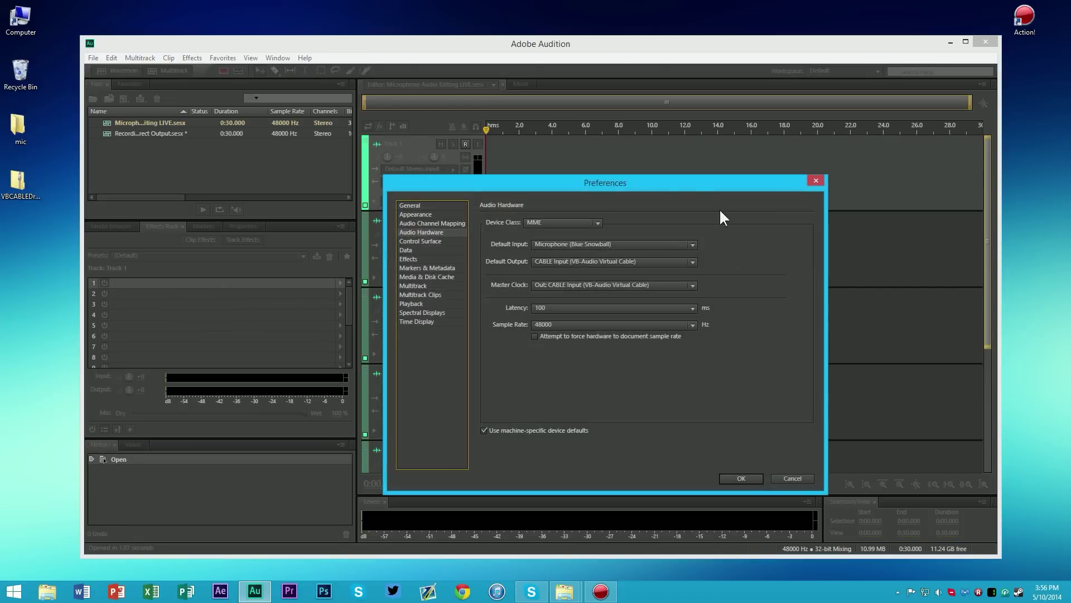
click(570, 244)
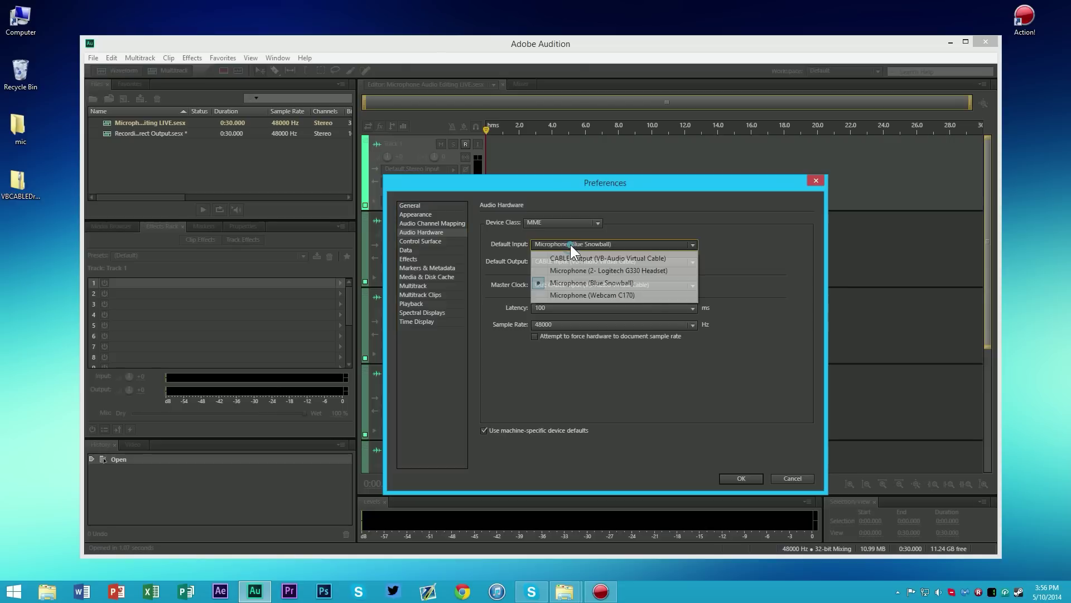
click(580, 284)
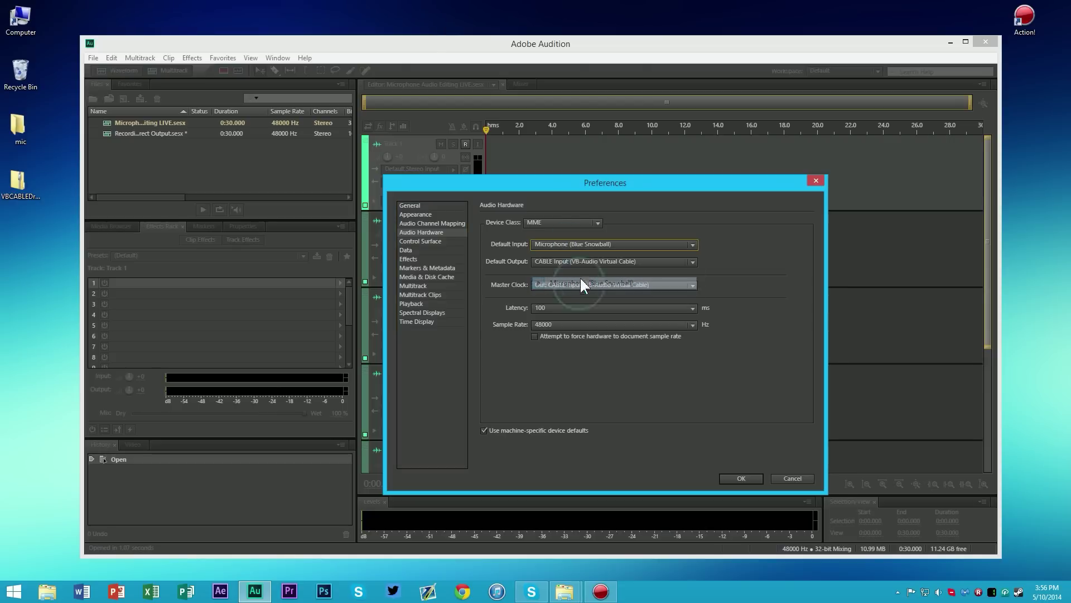
click(589, 246)
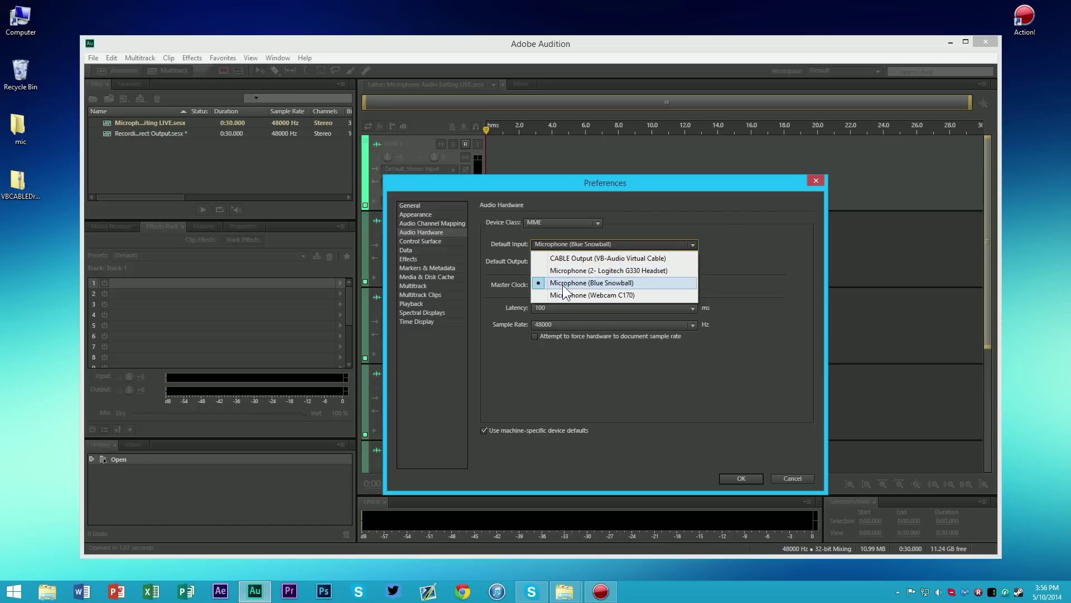
click(621, 281)
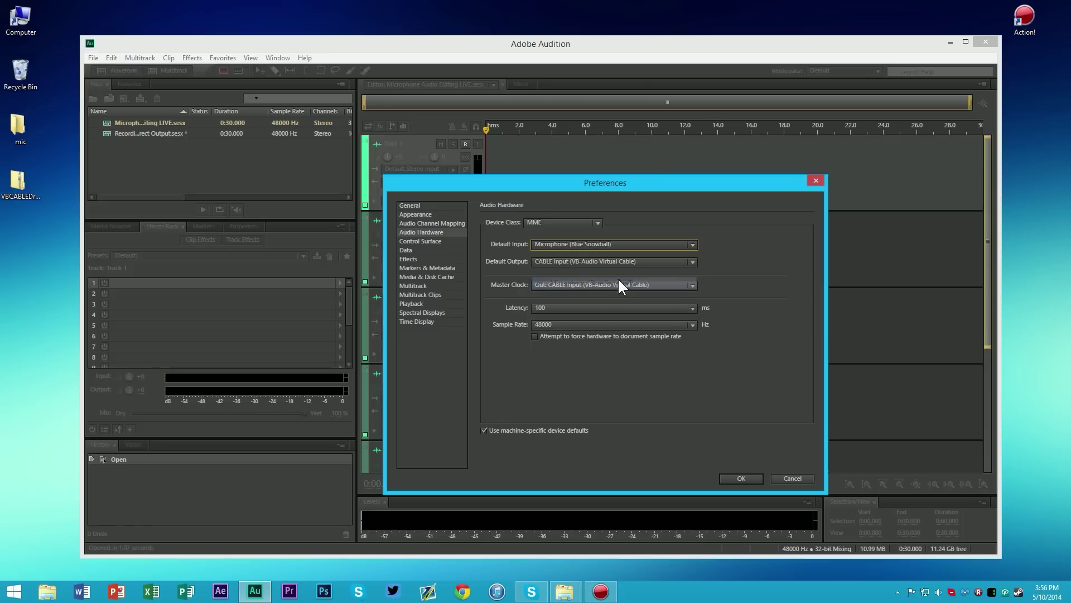
click(603, 246)
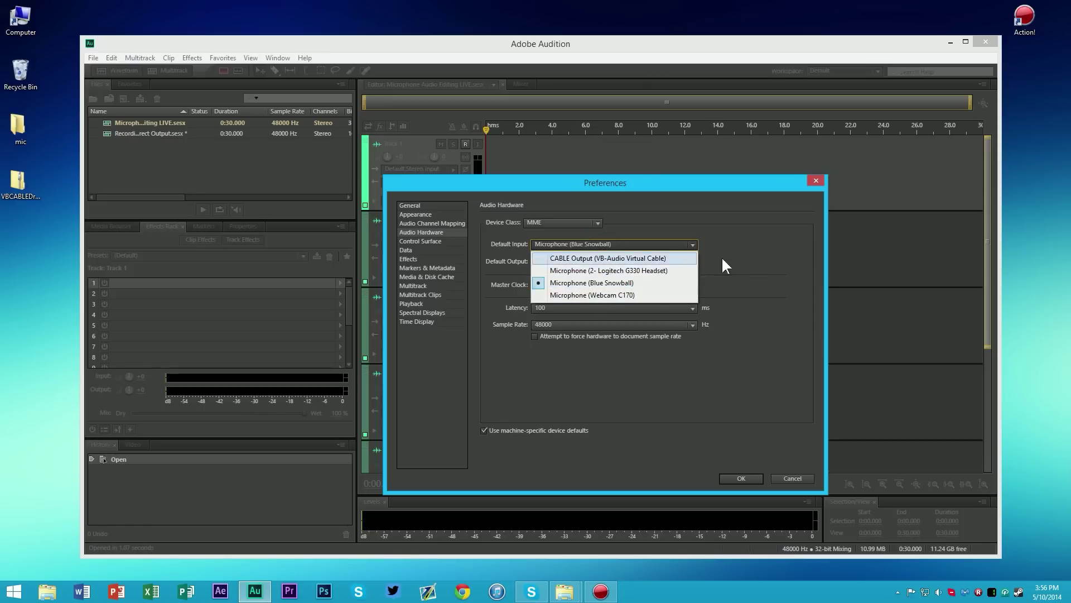
click(752, 257)
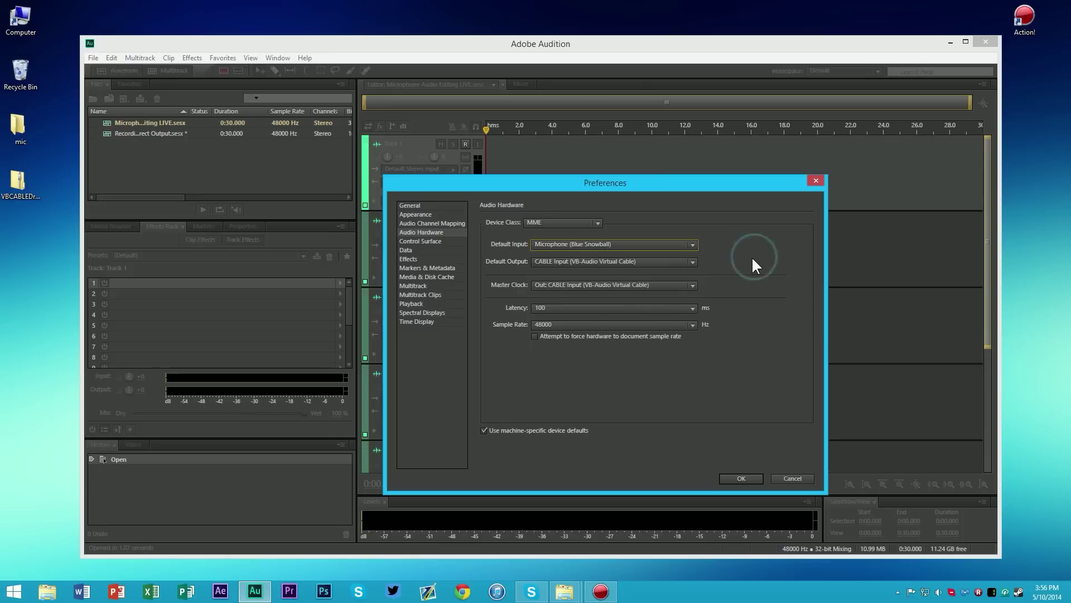
Choose CABLE Input (VB-Audio Virtual Cable) as the default output device.
click(547, 262)
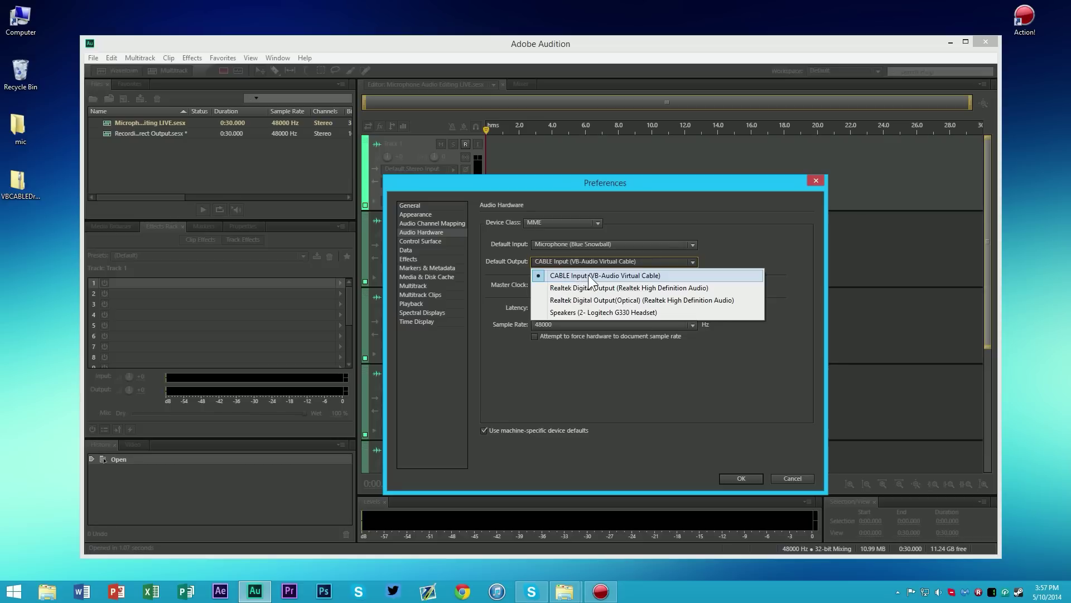
click(659, 276)
click(617, 261)
click(626, 275)
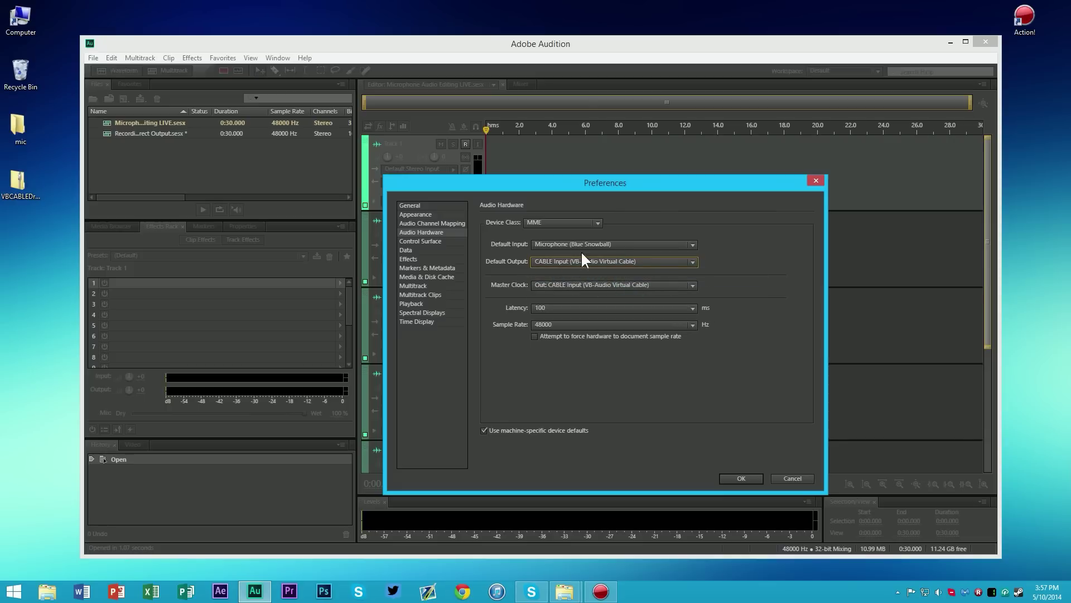
Review the available latency values and keep the audio hardware latency at 100 ms.
click(634, 307)
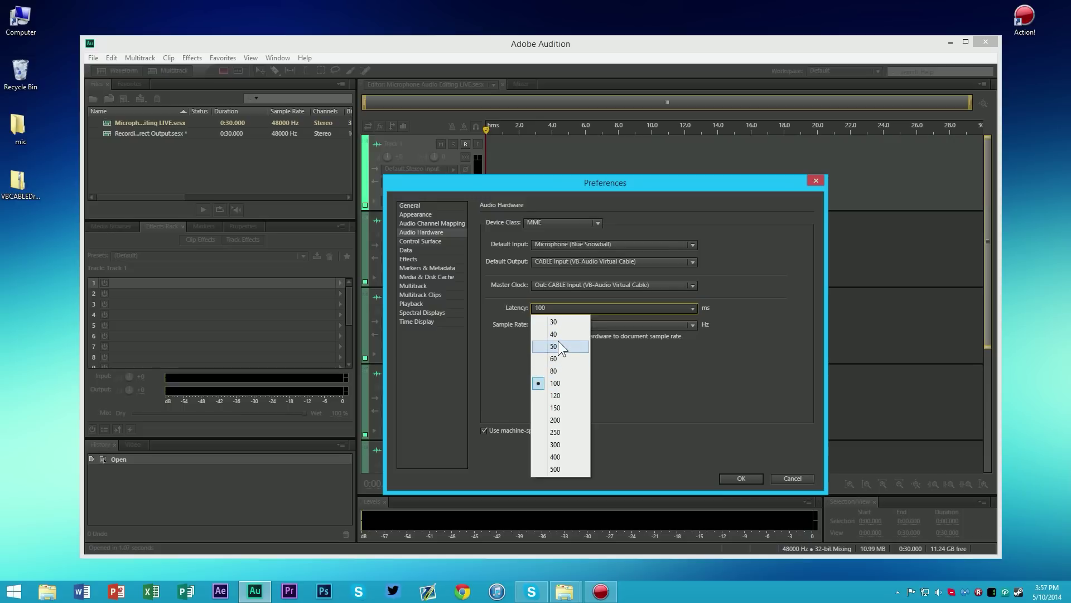
click(562, 383)
click(555, 305)
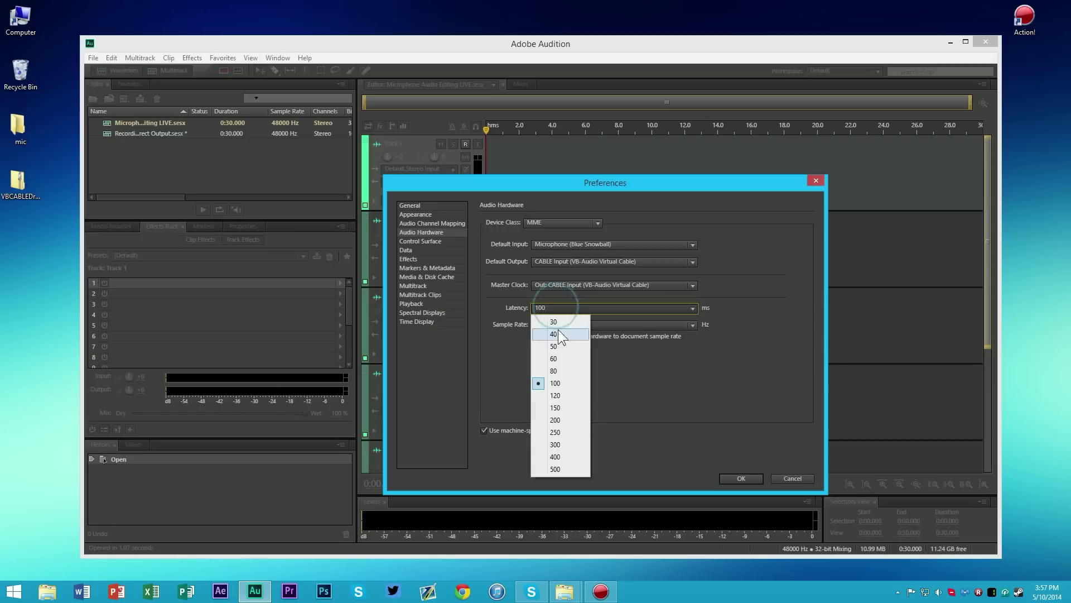
click(563, 384)
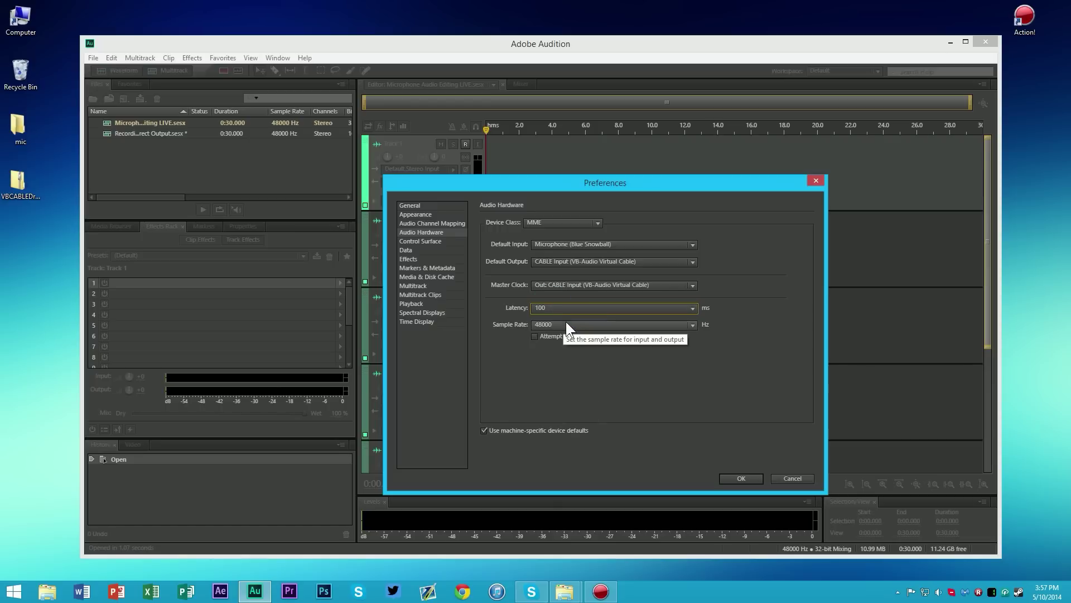
click(574, 307)
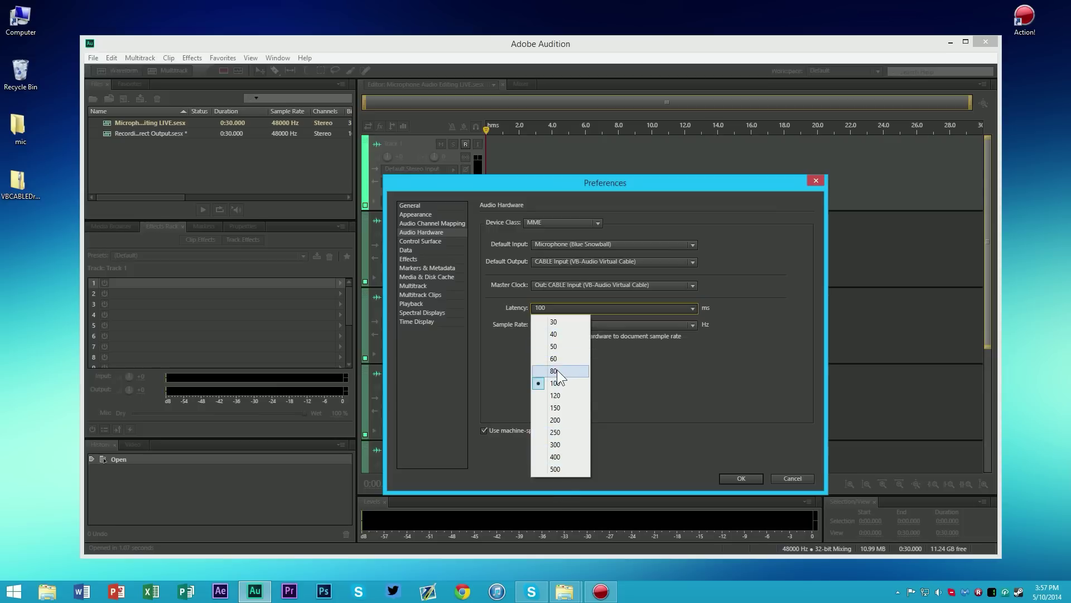
click(592, 370)
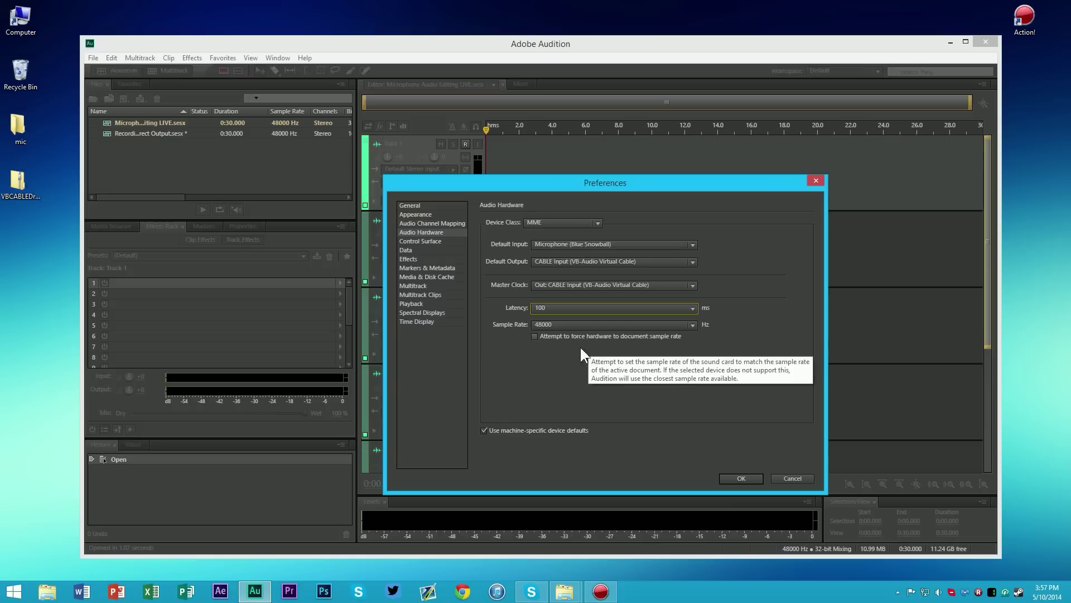
Choose MME as the device class and apply the audio hardware preferences.
click(567, 222)
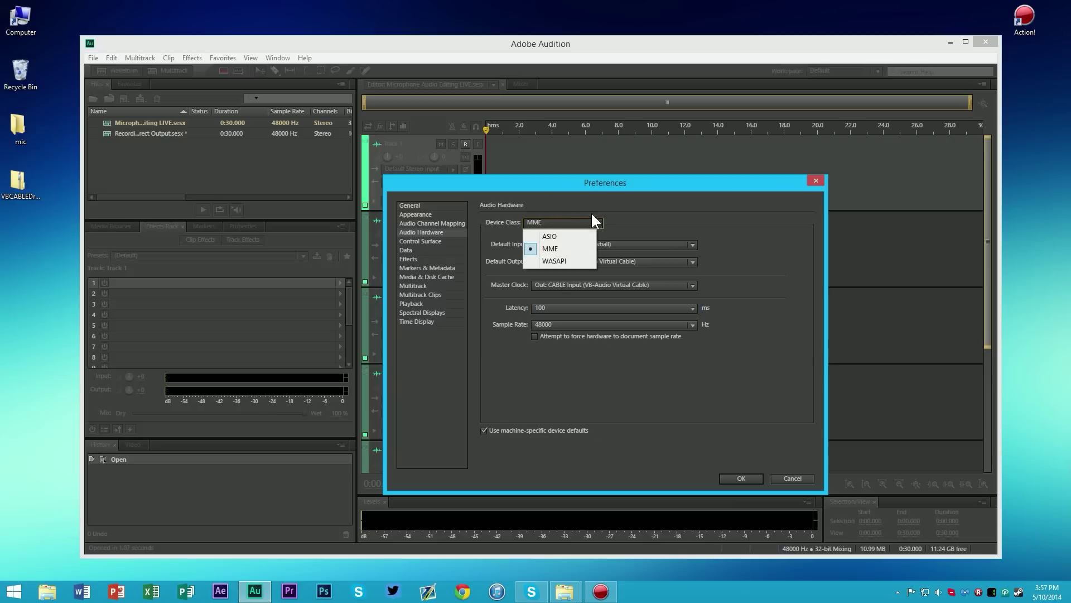
click(555, 251)
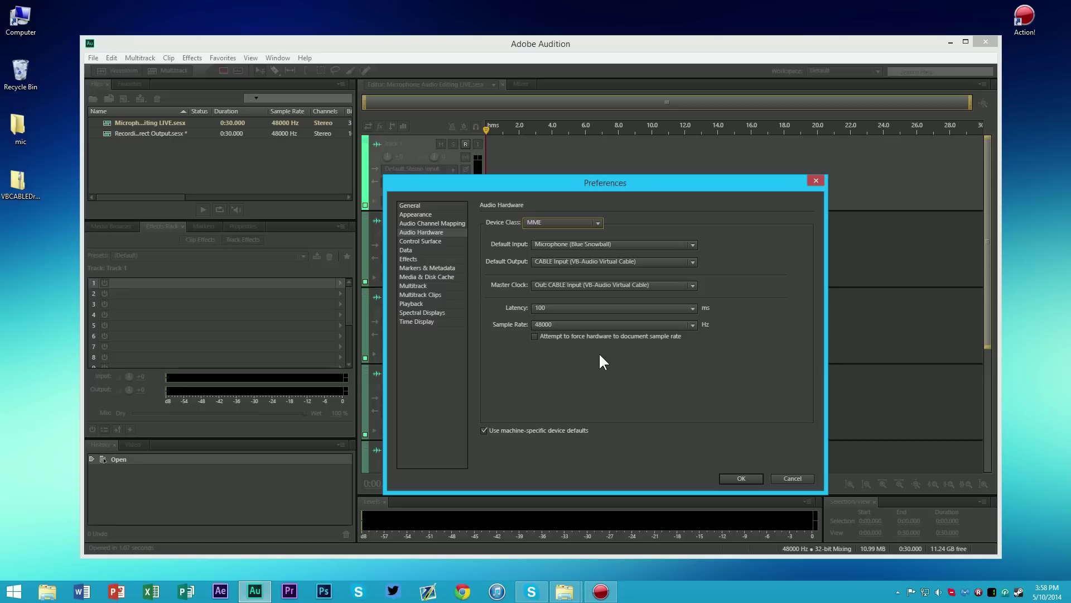
click(730, 474)
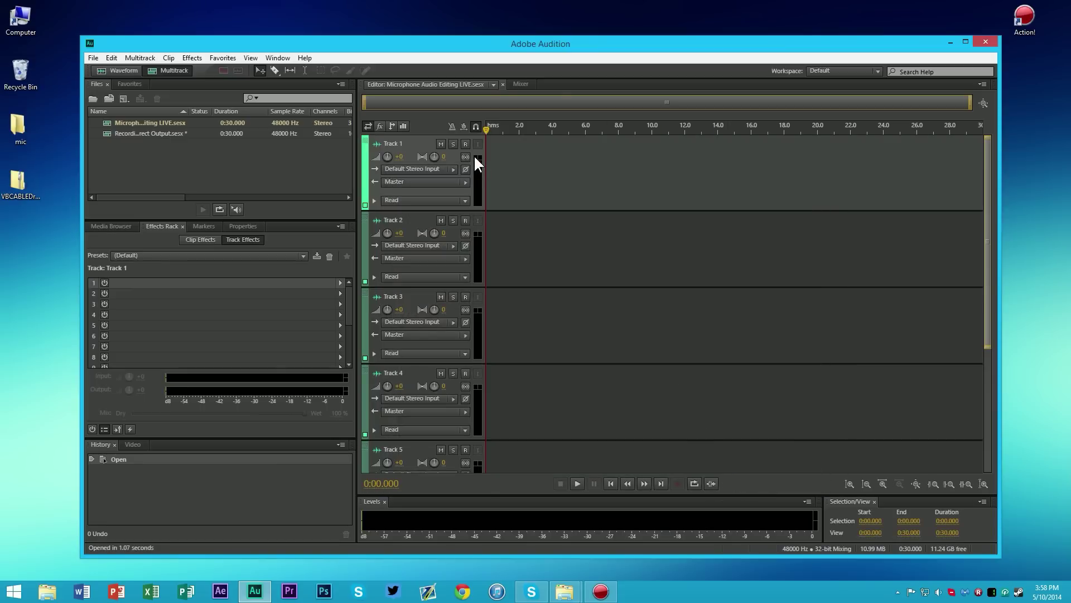
Set Track 1's stereo input to [01S] Microphone (Blue Snowball) 1 and reopen the input choices to check the selection.
click(440, 169)
mouse_move(483, 201)
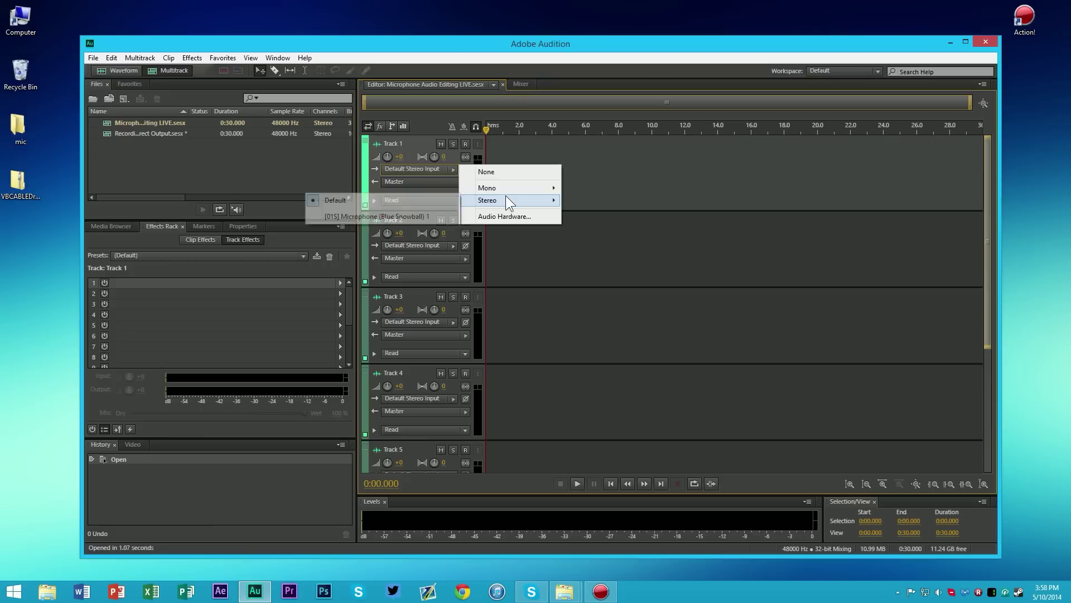
click(392, 219)
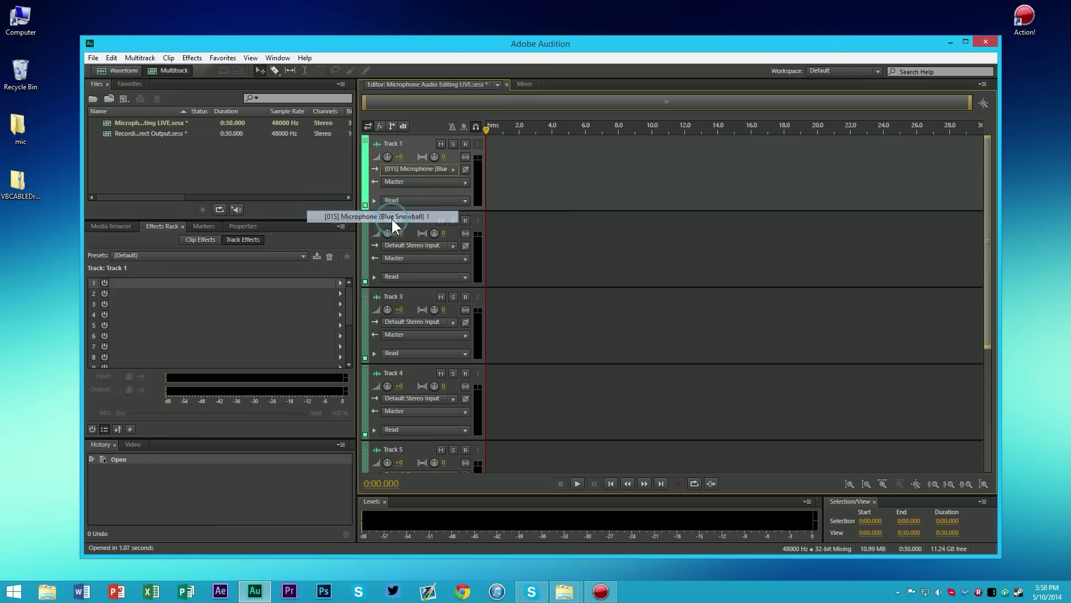
click(428, 169)
mouse_move(507, 200)
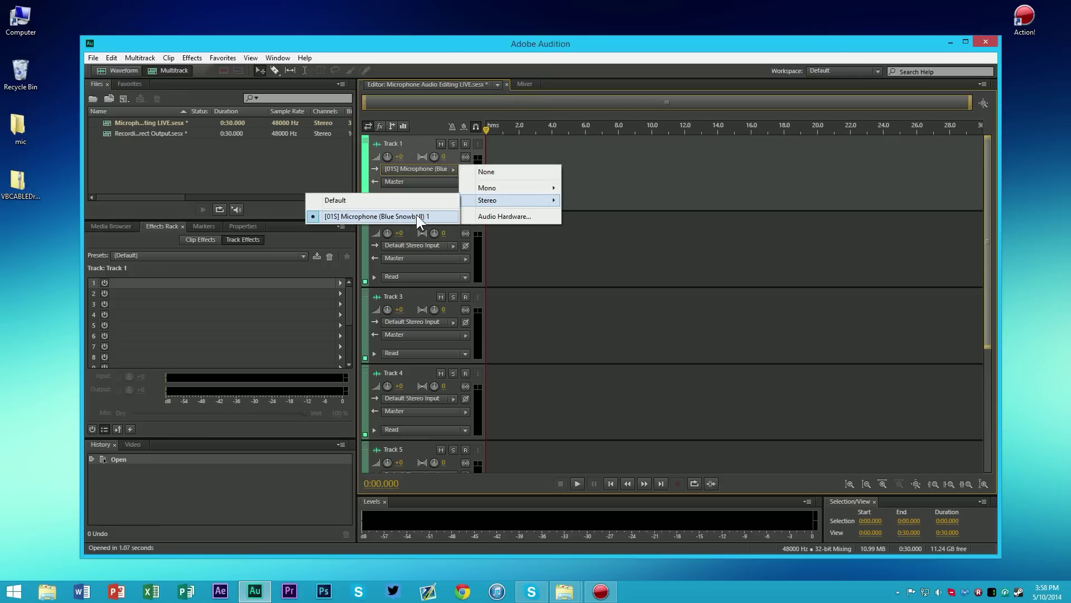
Set Track 1's stereo output to [01S] CABLE Input (VB-Audio Virtual Cable) 1, and enable its record arming and input monitoring.
click(432, 181)
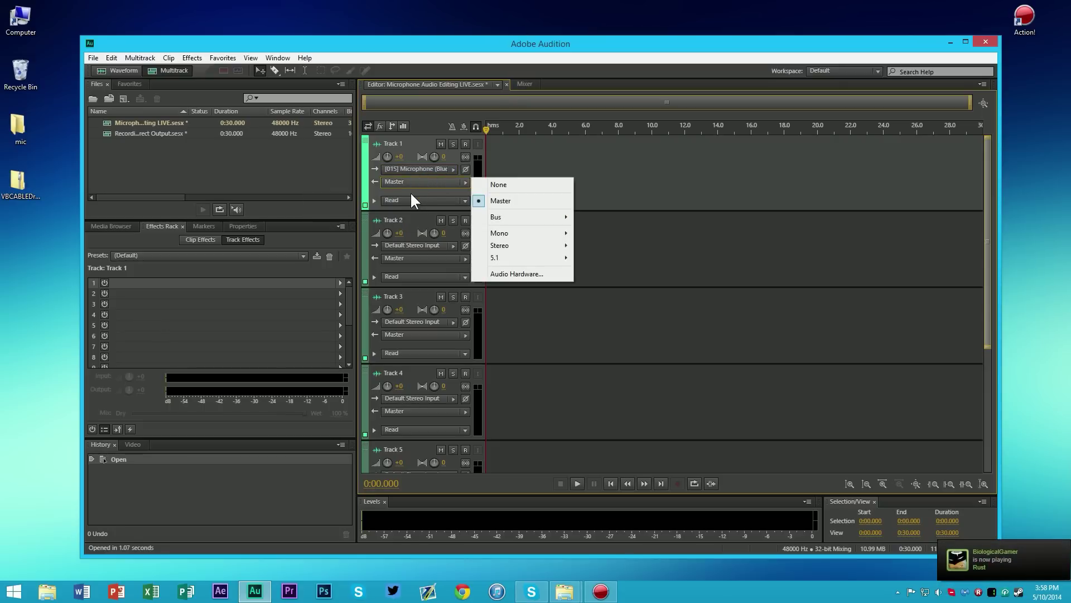
click(371, 186)
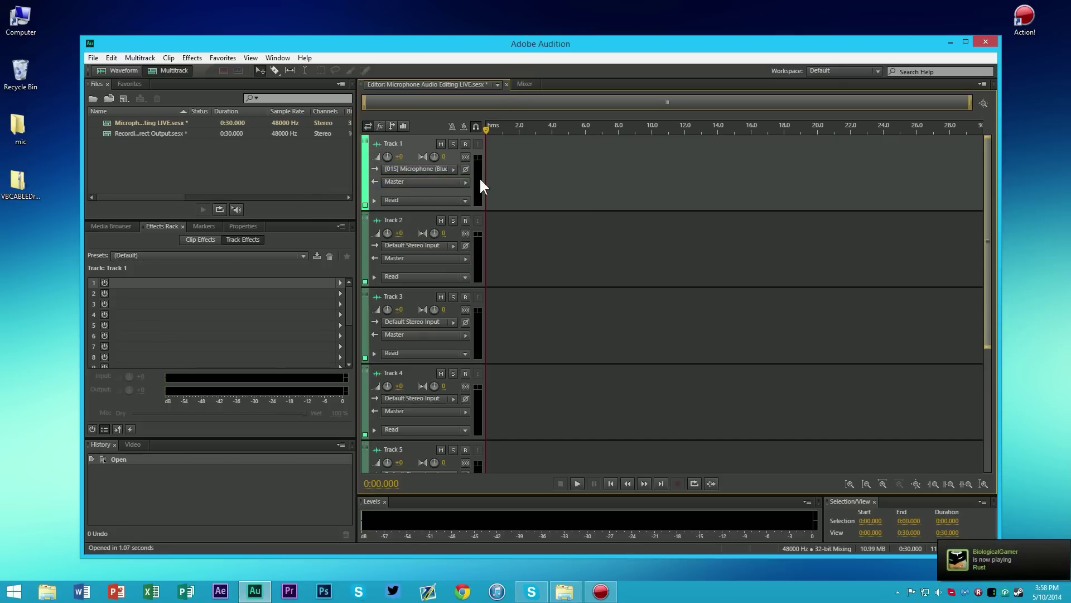
click(463, 180)
mouse_move(506, 249)
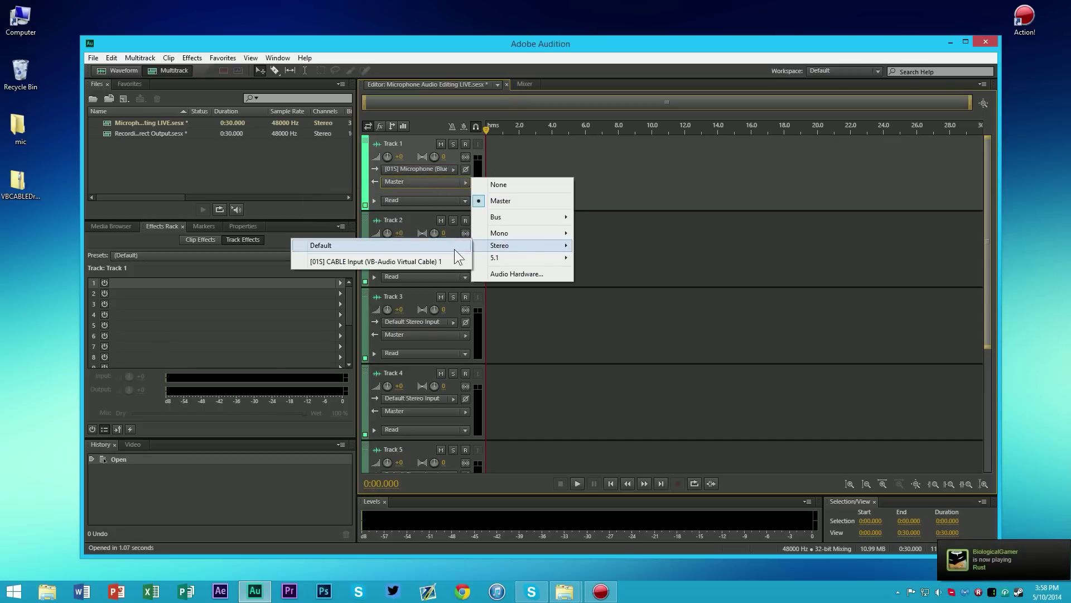
click(421, 261)
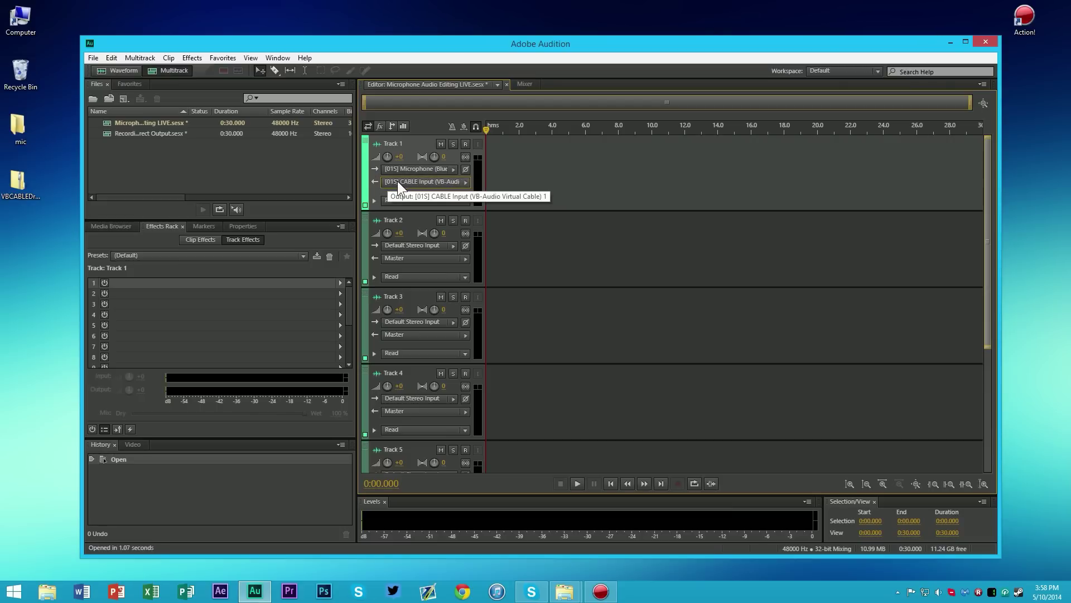
click(465, 144)
click(477, 144)
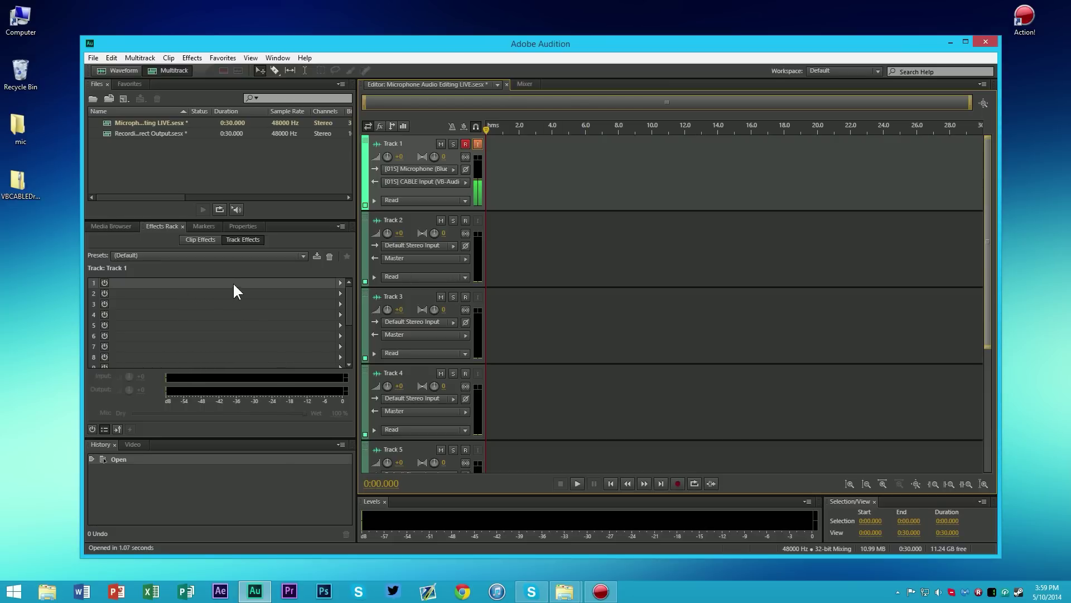
Apply the Commentary effects rack preset to Track 1 and dismiss the real-time playback alert.
click(275, 254)
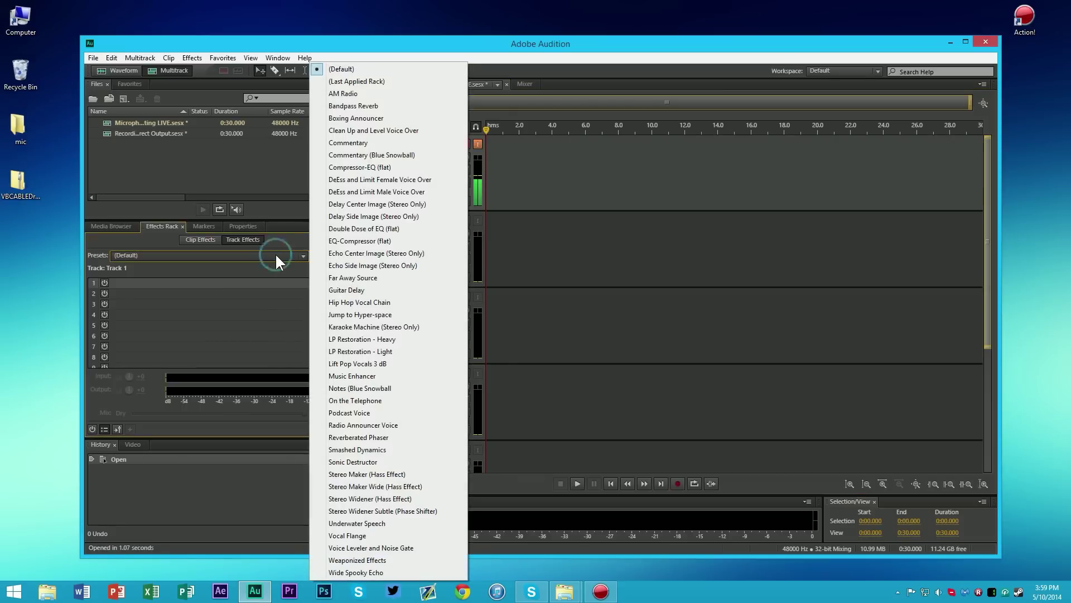
click(359, 146)
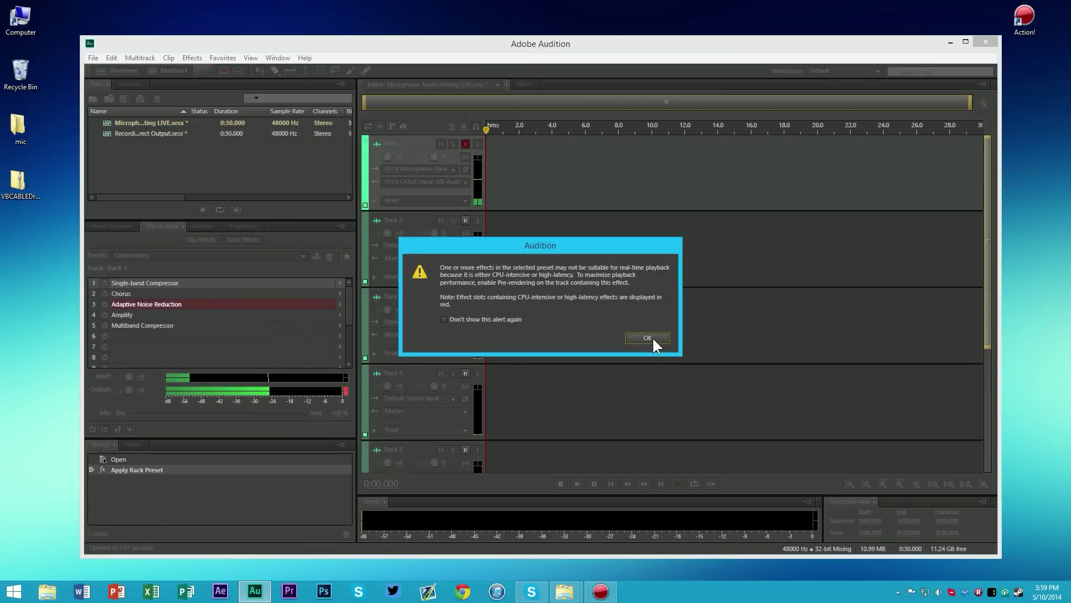
click(648, 337)
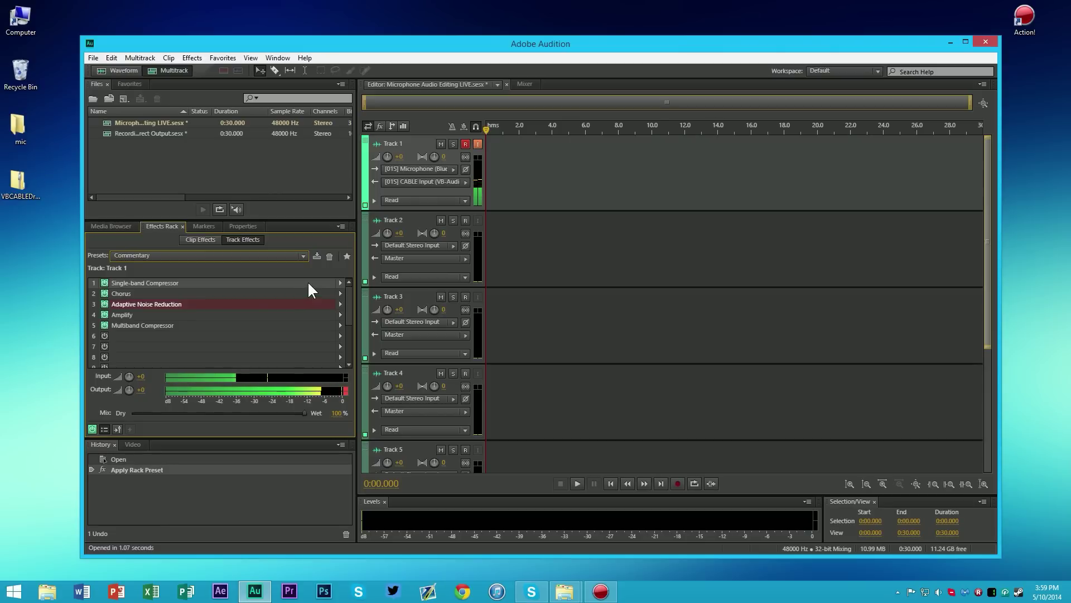
Examine the Single-band Compressor's settings in slot 1 and find the effect under Amplitude and Compression.
double_click(196, 282)
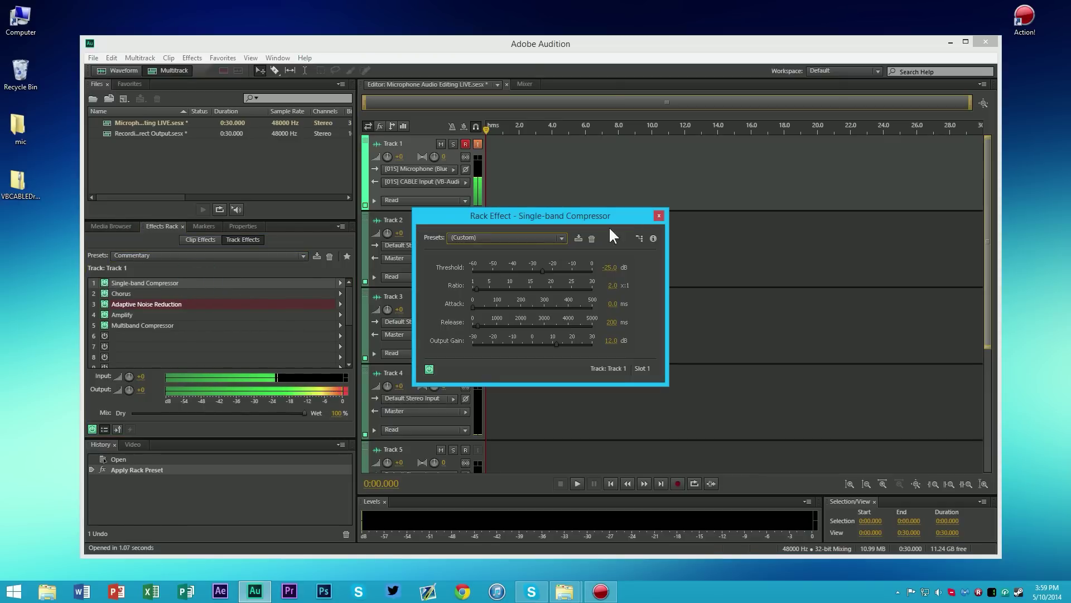
click(659, 216)
click(339, 281)
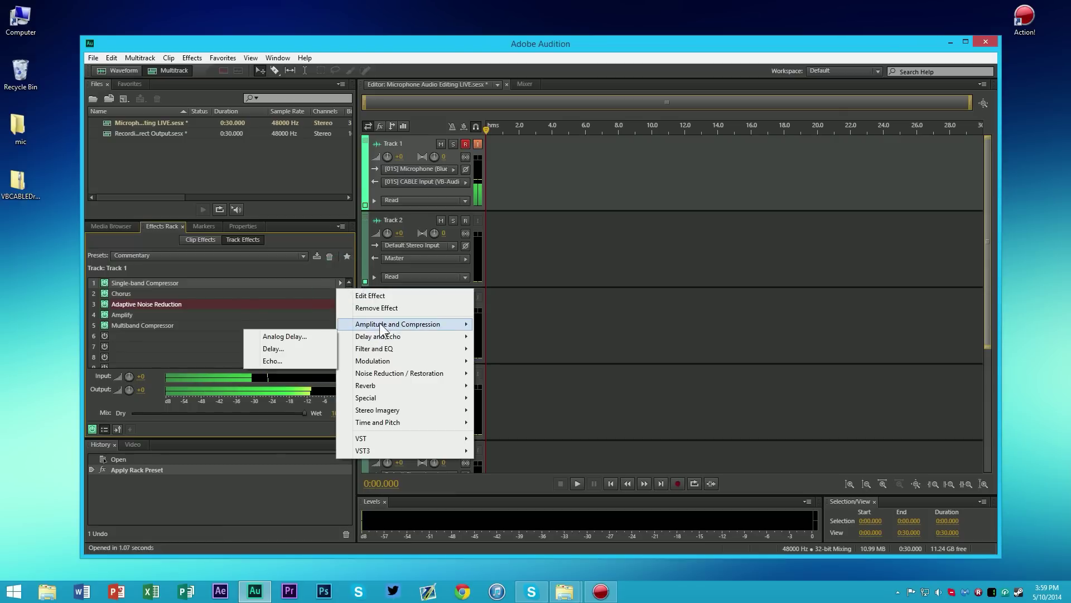
mouse_move(379, 326)
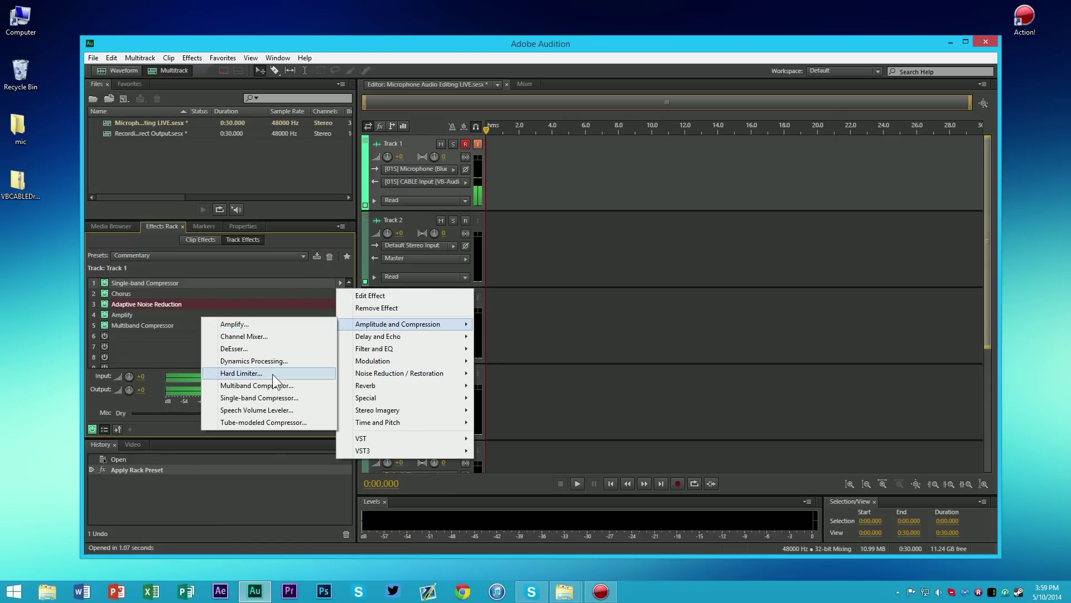
double_click(236, 283)
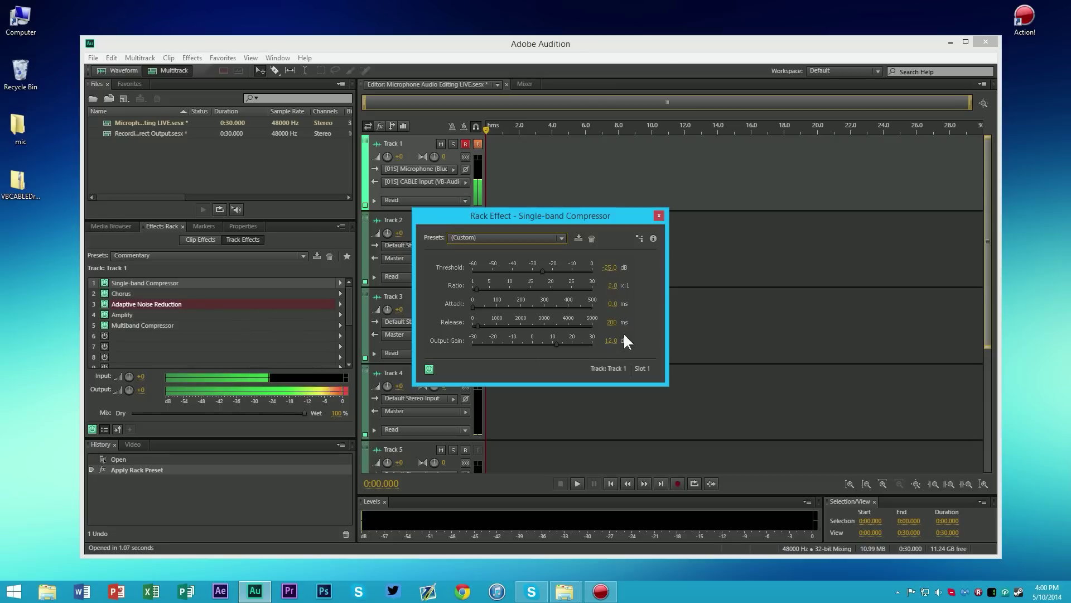
click(659, 216)
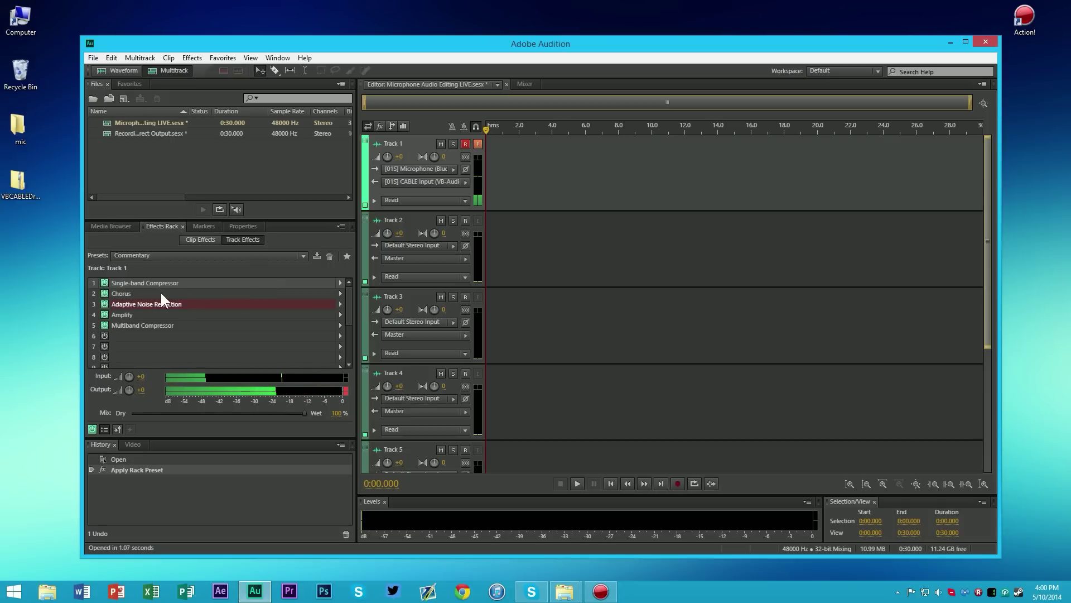
Find Chorus among the Modulation effects and examine its characteristics and output levels in slot 2.
click(321, 294)
click(338, 292)
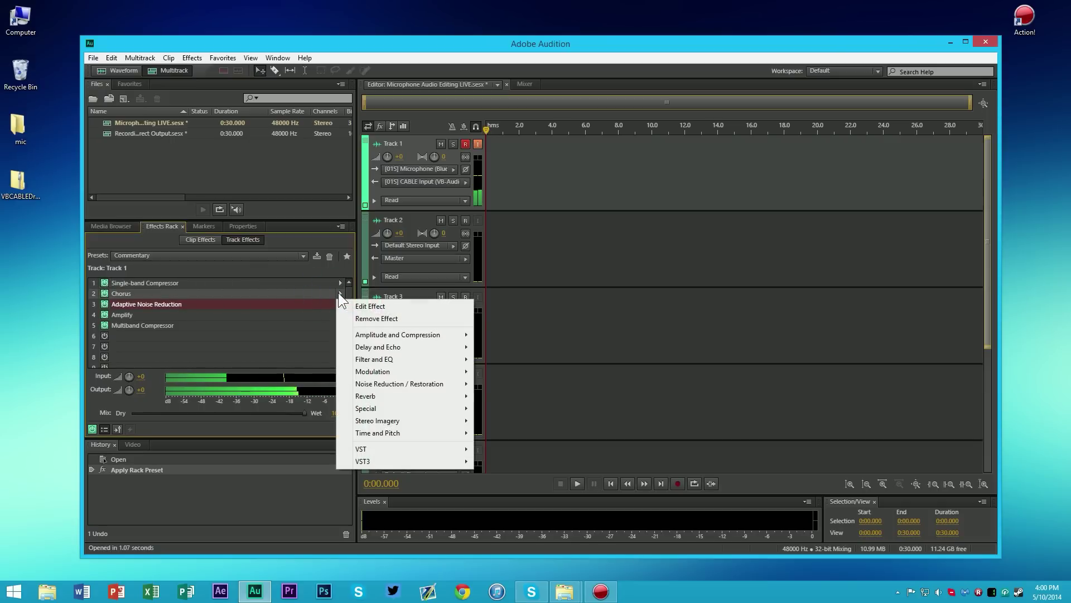
mouse_move(373, 371)
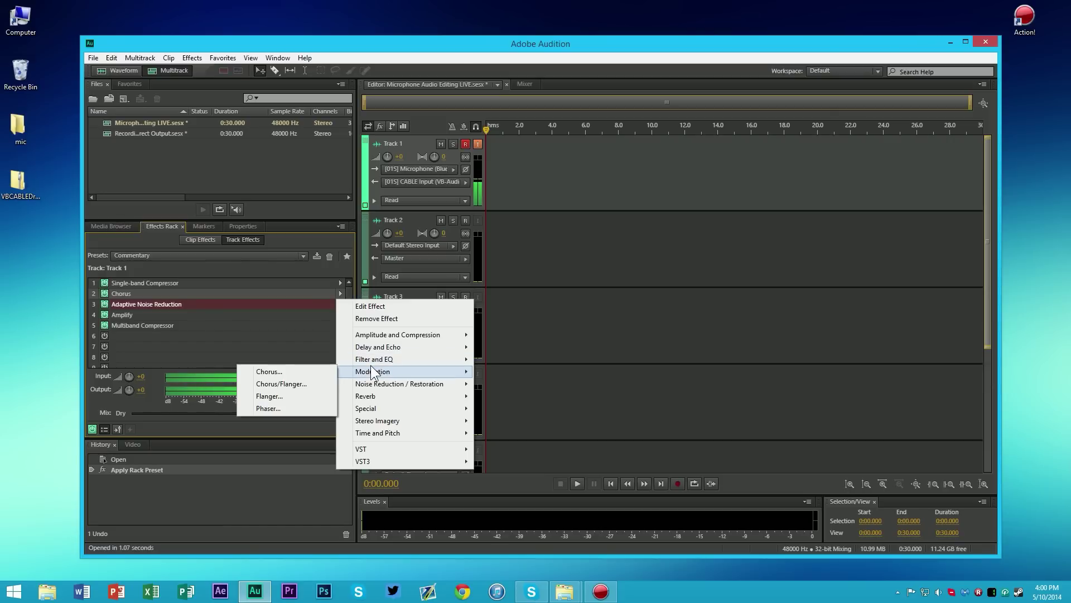
click(301, 373)
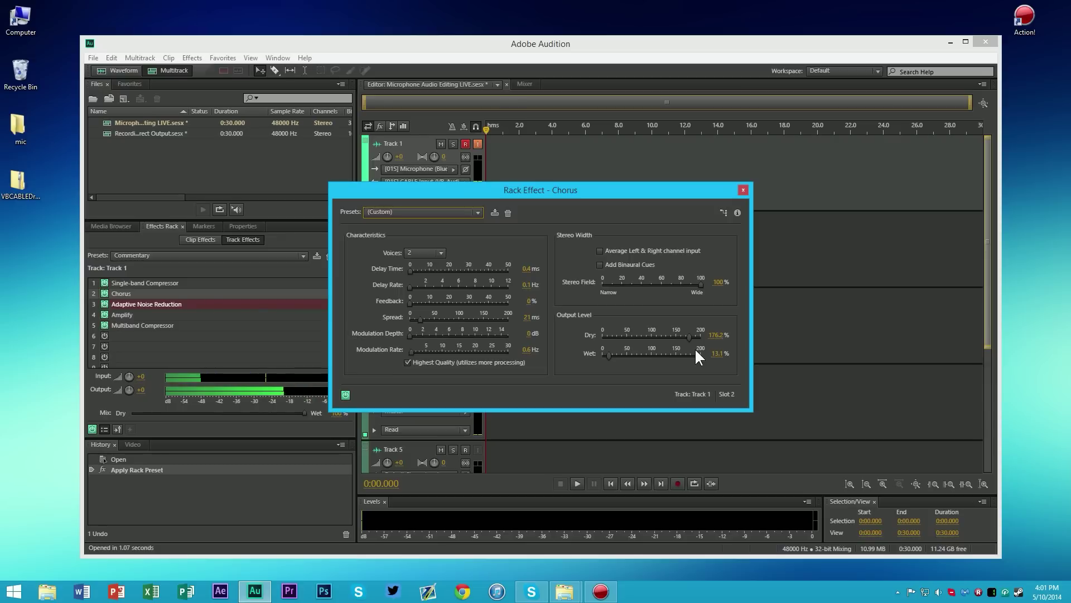
click(743, 189)
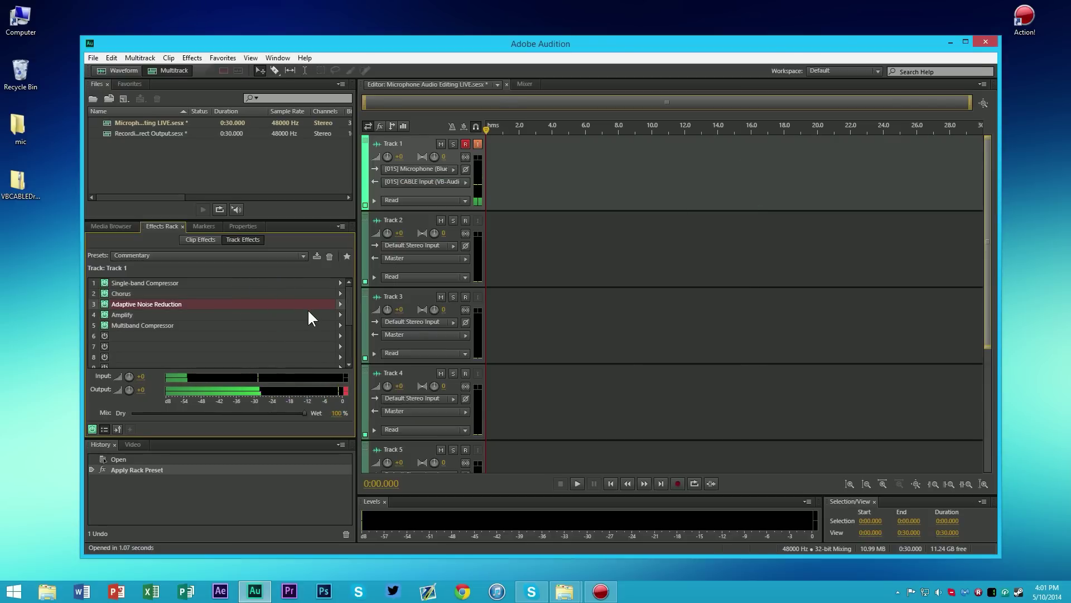
Find Adaptive Noise Reduction among the Noise Reduction / Restoration effects and examine its settings in slot 3.
click(340, 304)
mouse_move(367, 350)
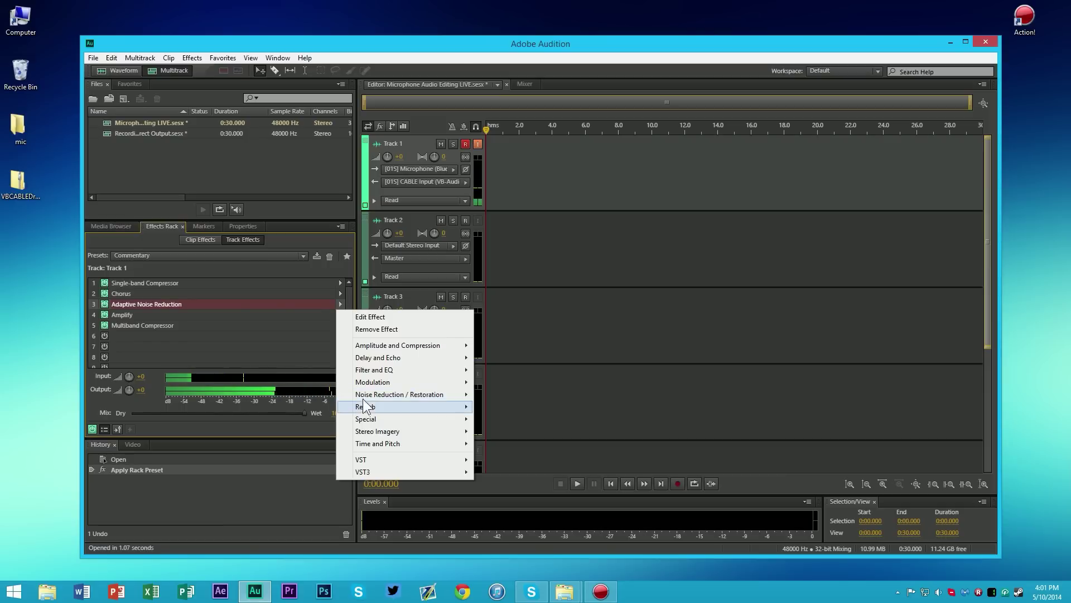
mouse_move(359, 394)
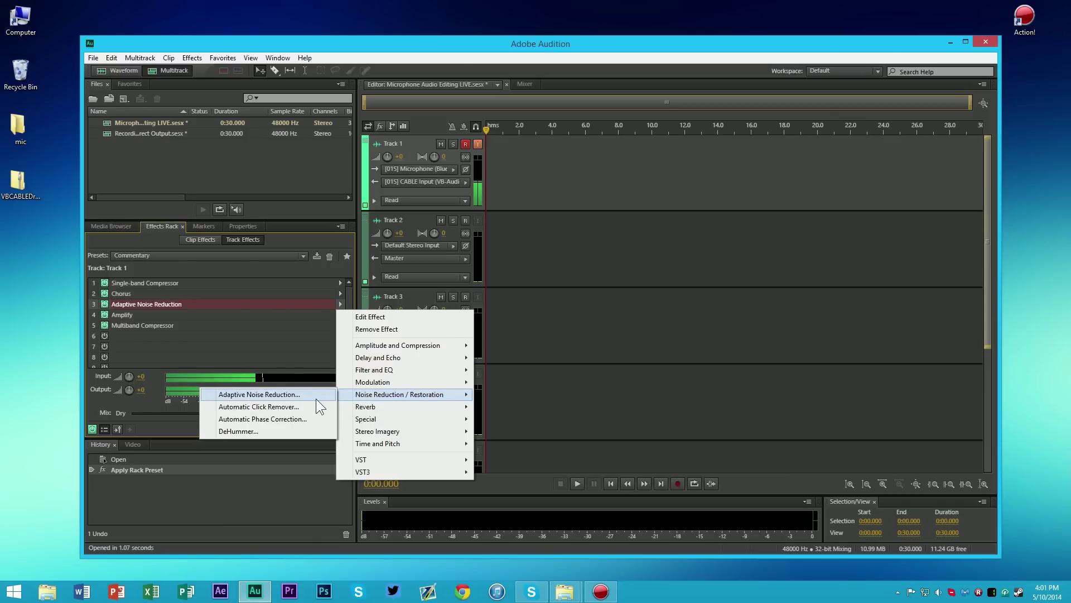
double_click(245, 303)
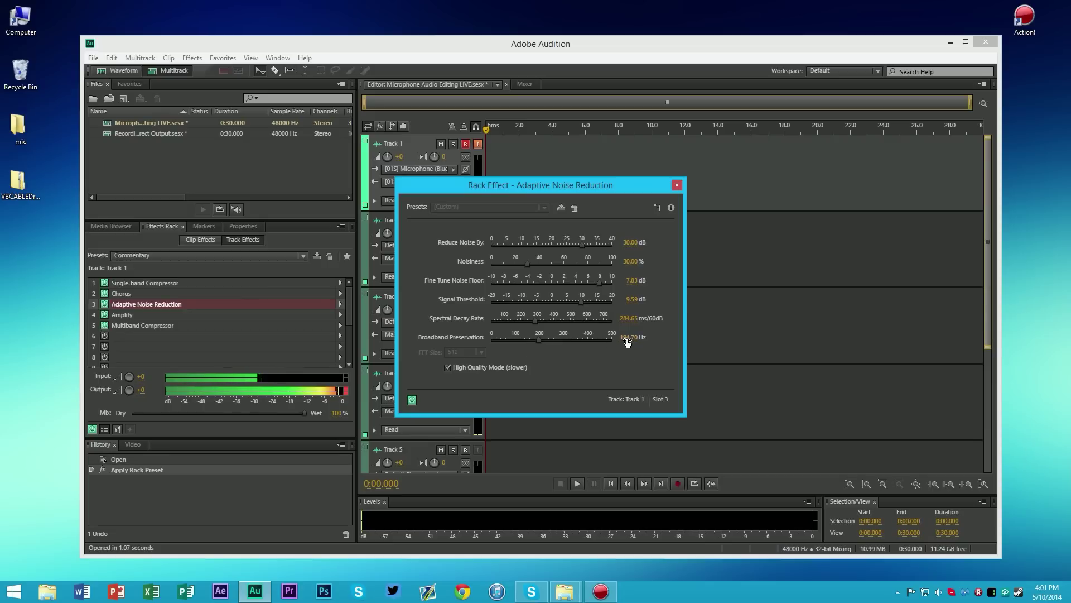
click(677, 185)
Examine the Amplify effect's gain settings in slot 4 and check its effect category, Amplitude and Compression.
double_click(272, 314)
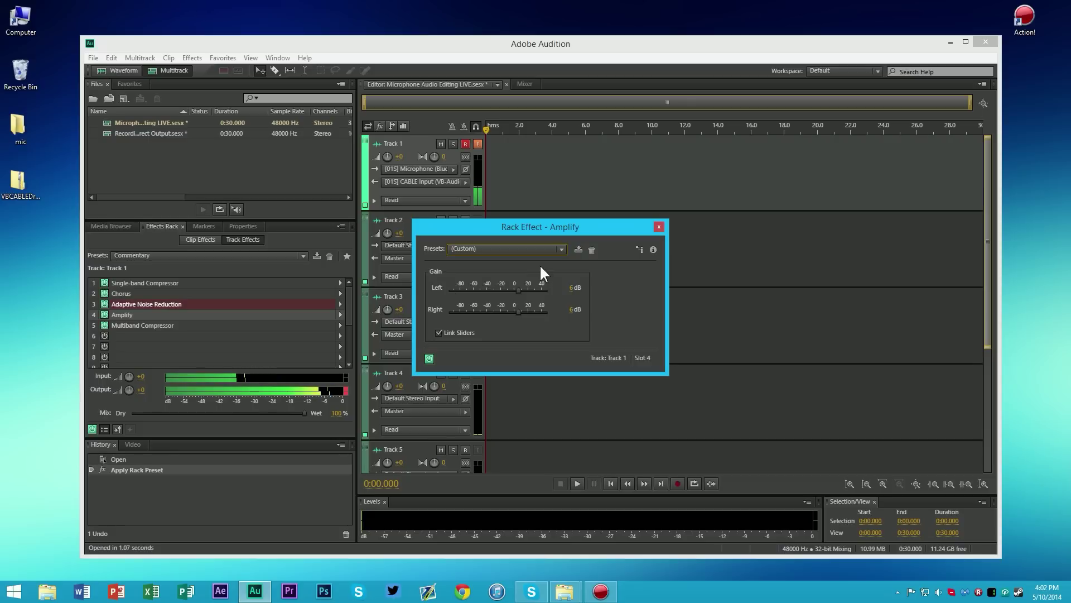
click(659, 227)
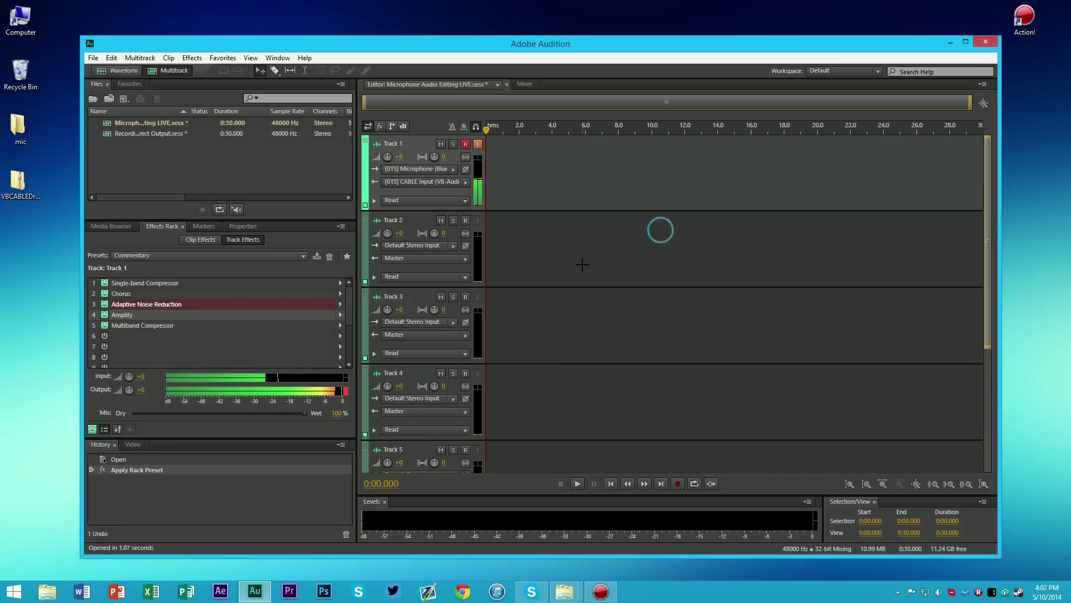
click(340, 314)
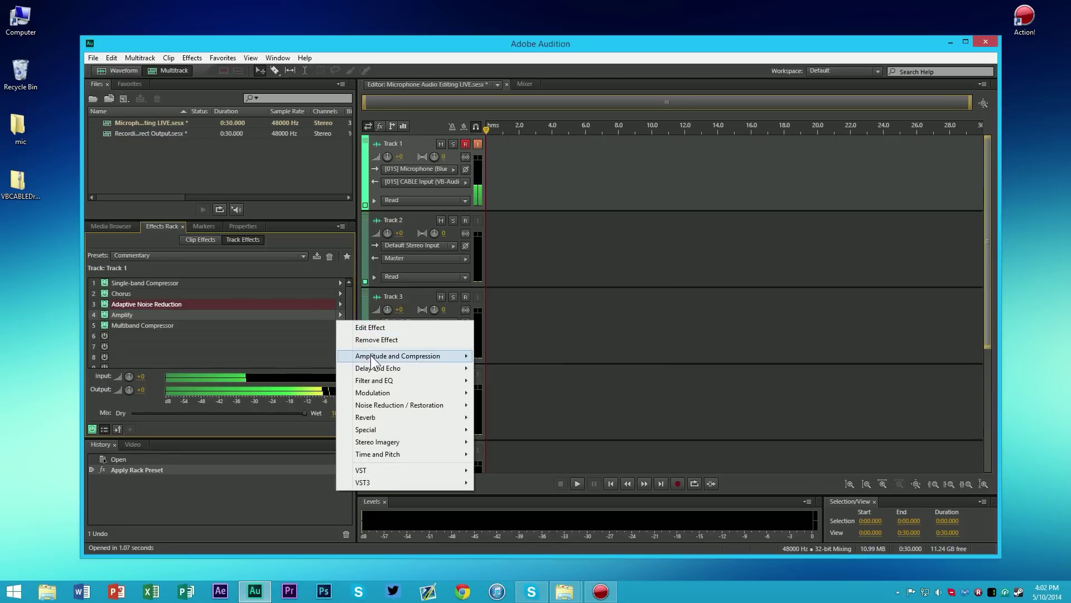
mouse_move(375, 357)
click(293, 312)
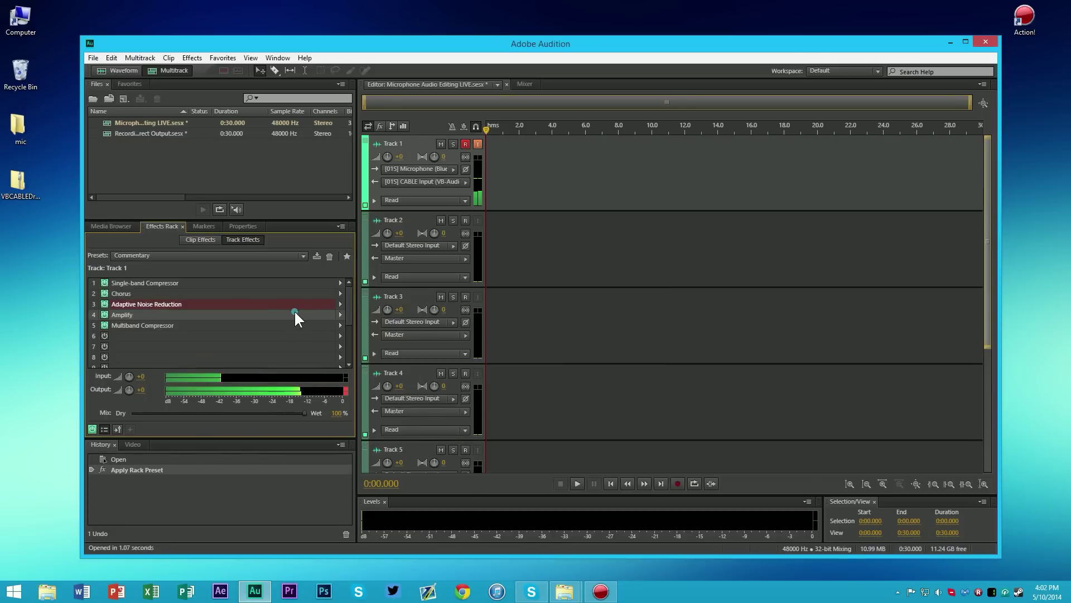
Adjust the Amplify effect's linked left and right gain to about 6.81 dB and close its settings.
double_click(293, 313)
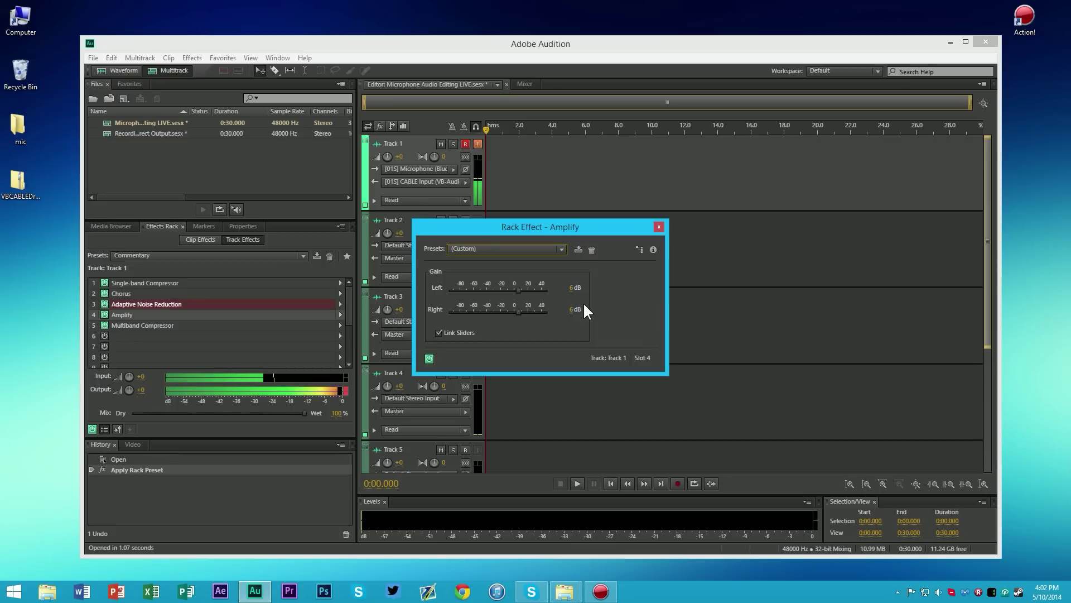
drag(564, 225, 715, 217)
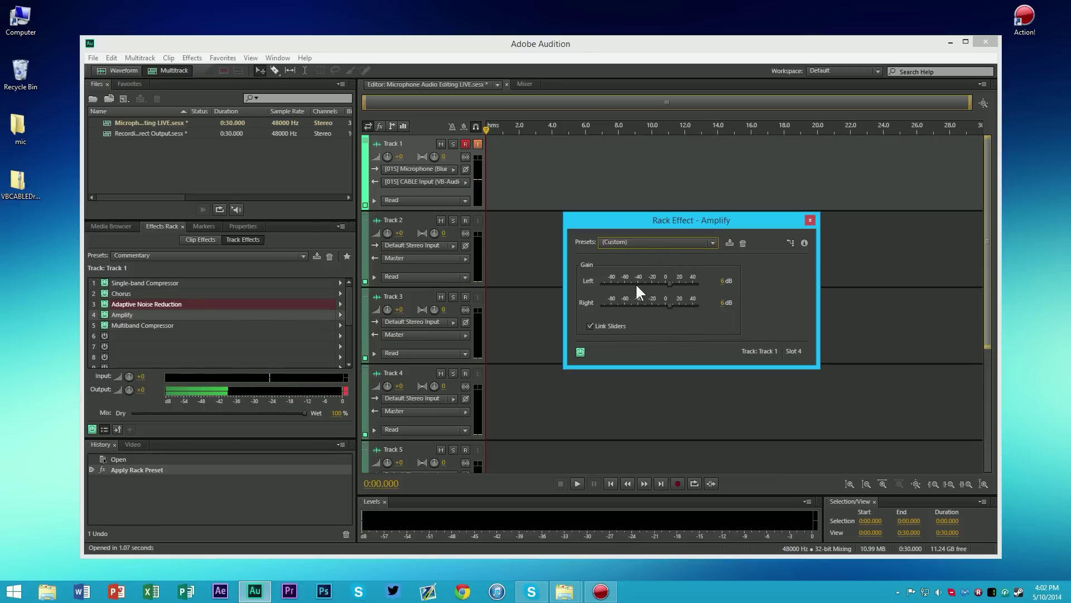
drag(667, 280, 664, 283)
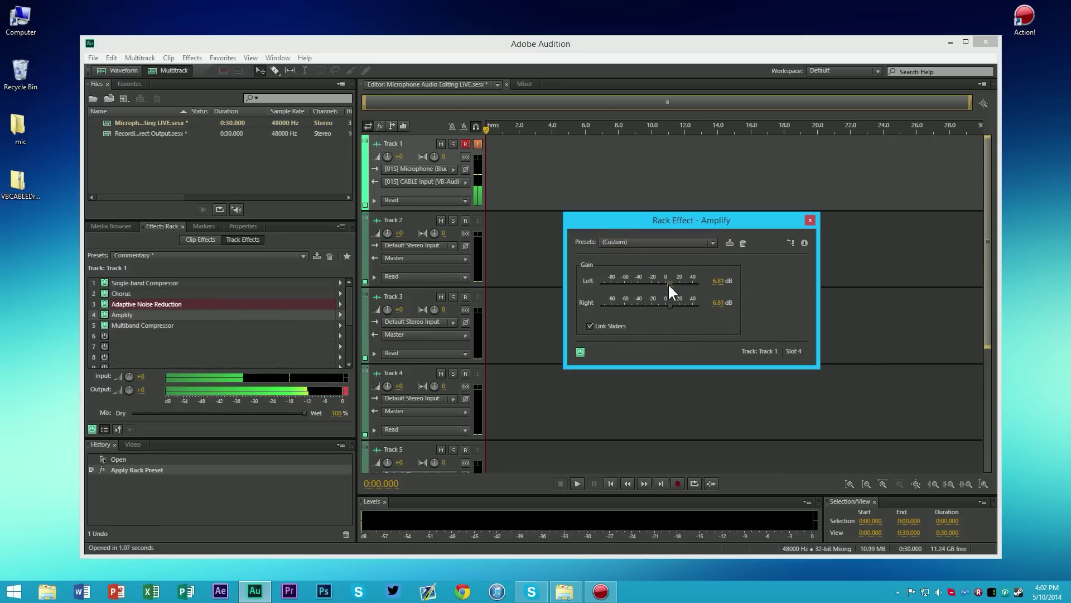
click(716, 281)
click(811, 220)
Find Multiband Compressor under Amplitude and Compression and examine its settings and available presets in slot 5.
click(236, 323)
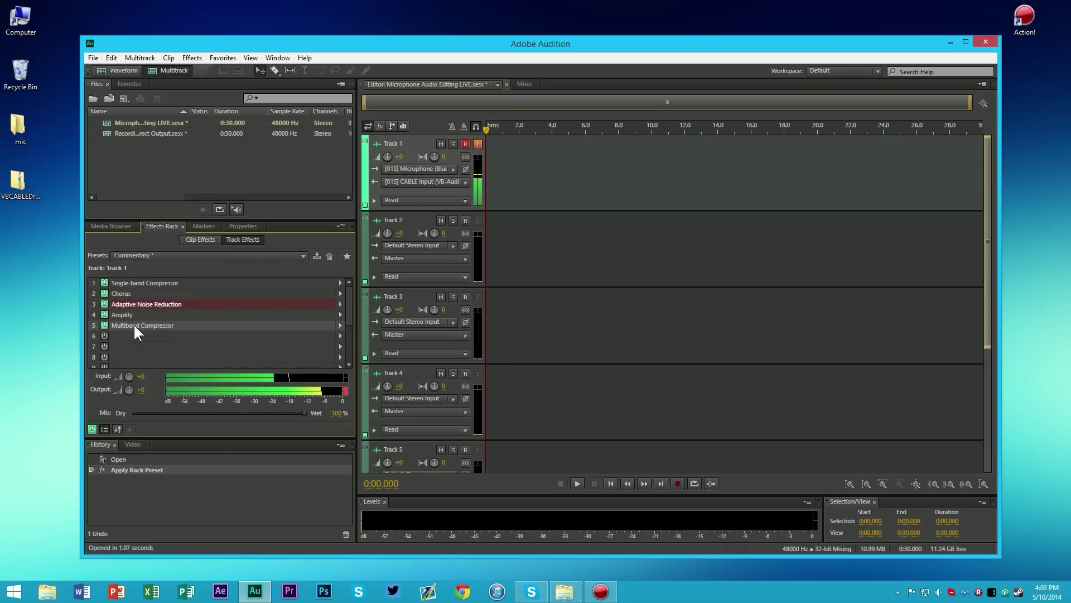
click(340, 325)
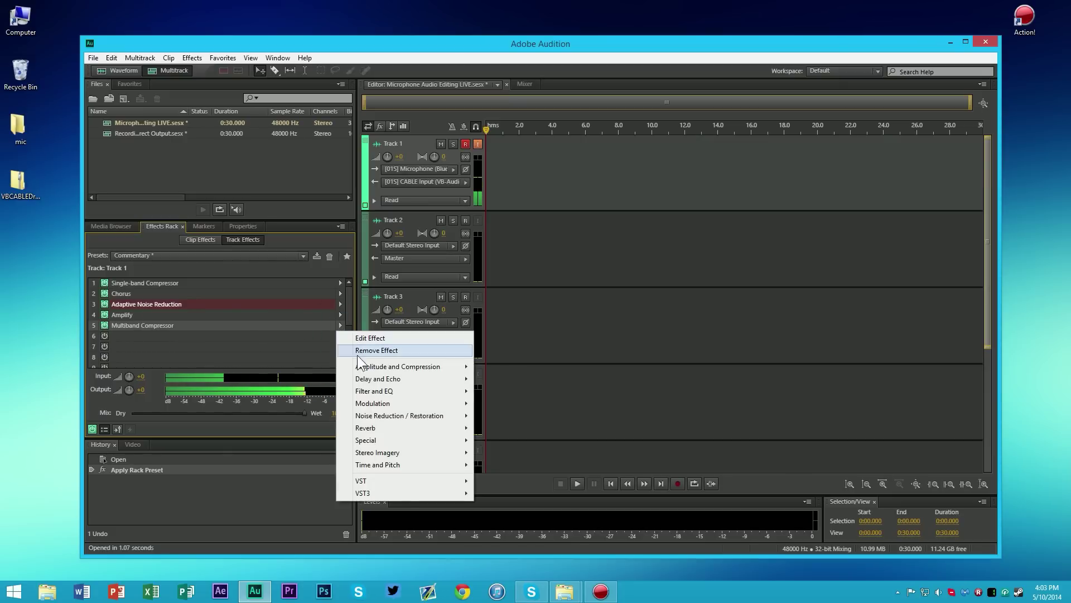
mouse_move(367, 371)
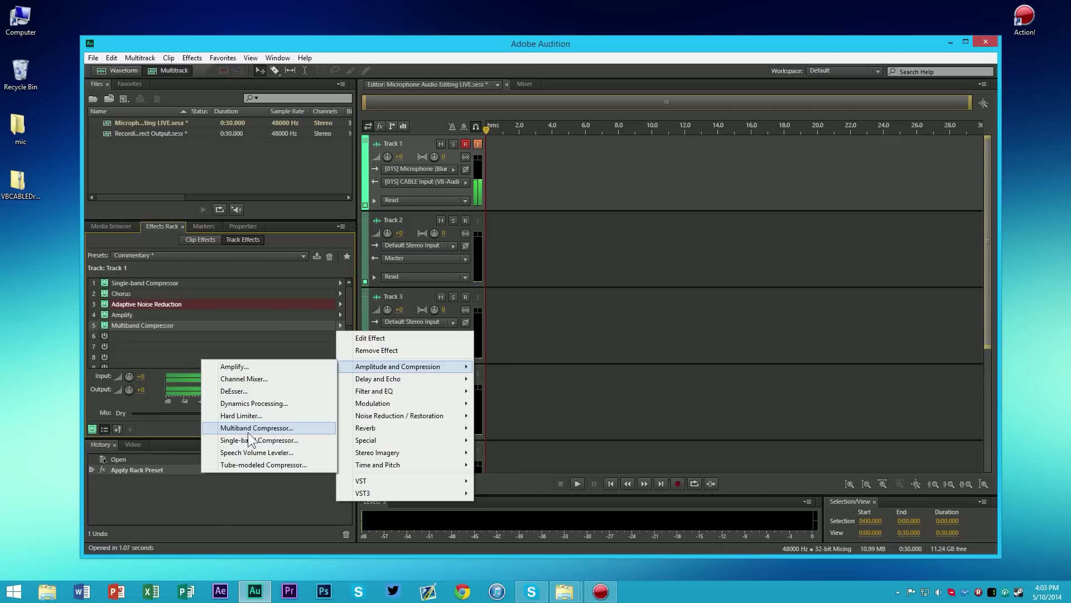
double_click(176, 324)
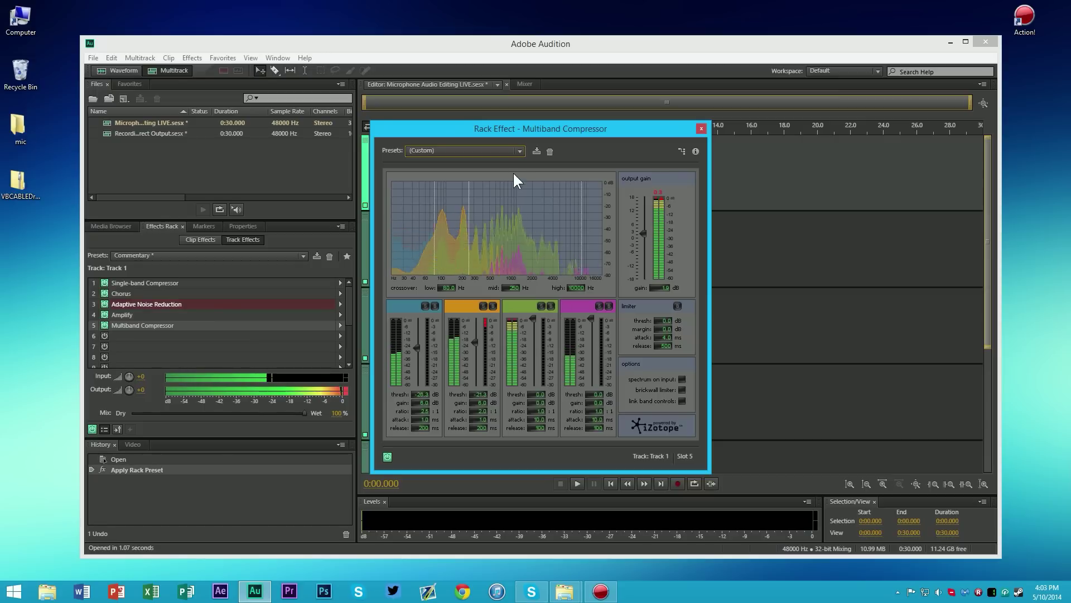
click(508, 154)
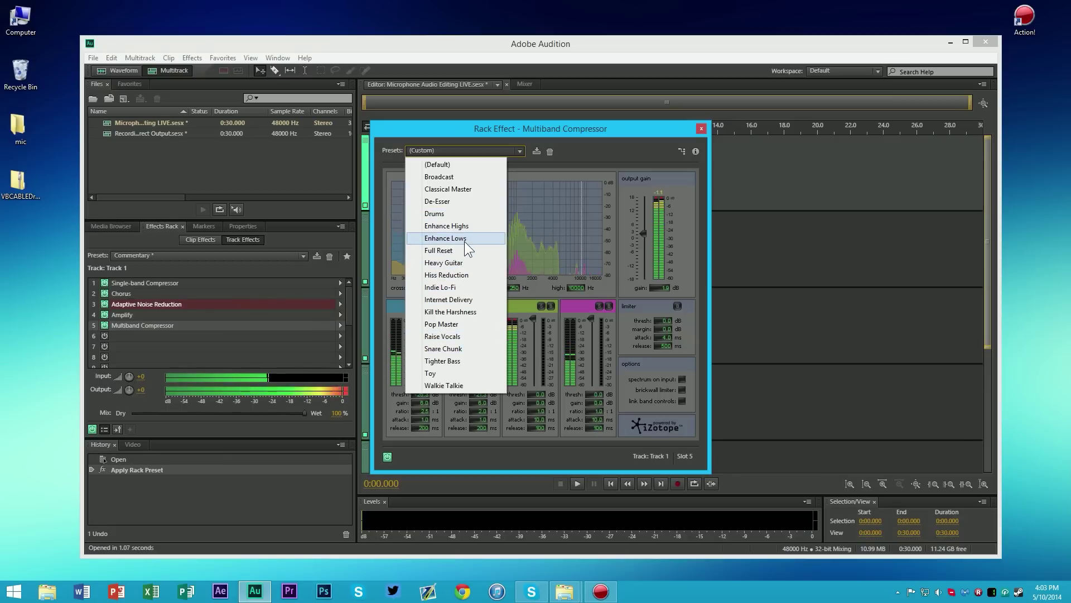
click(553, 135)
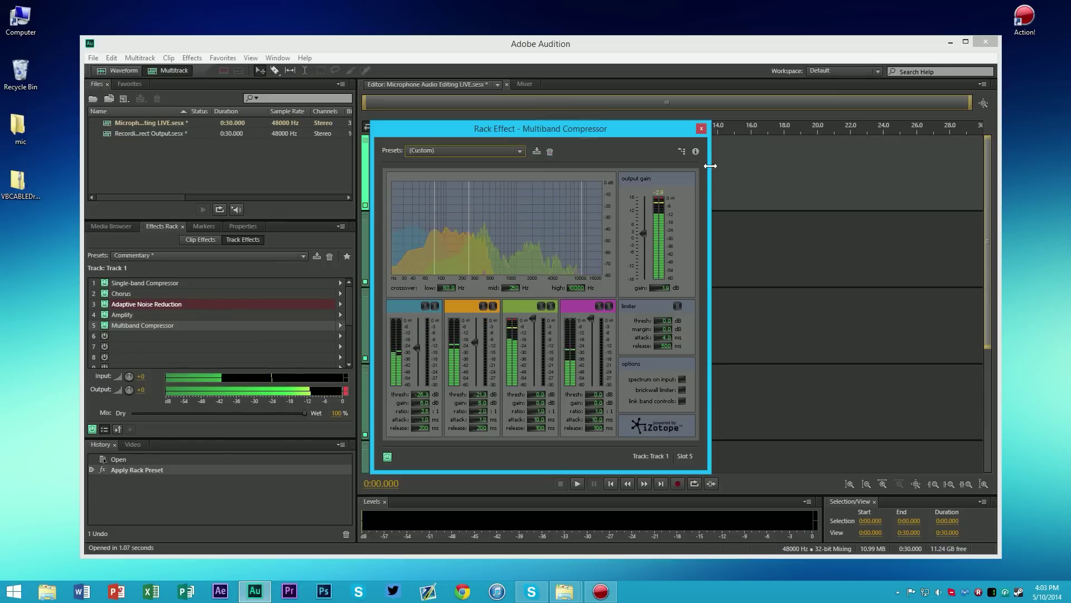
click(701, 128)
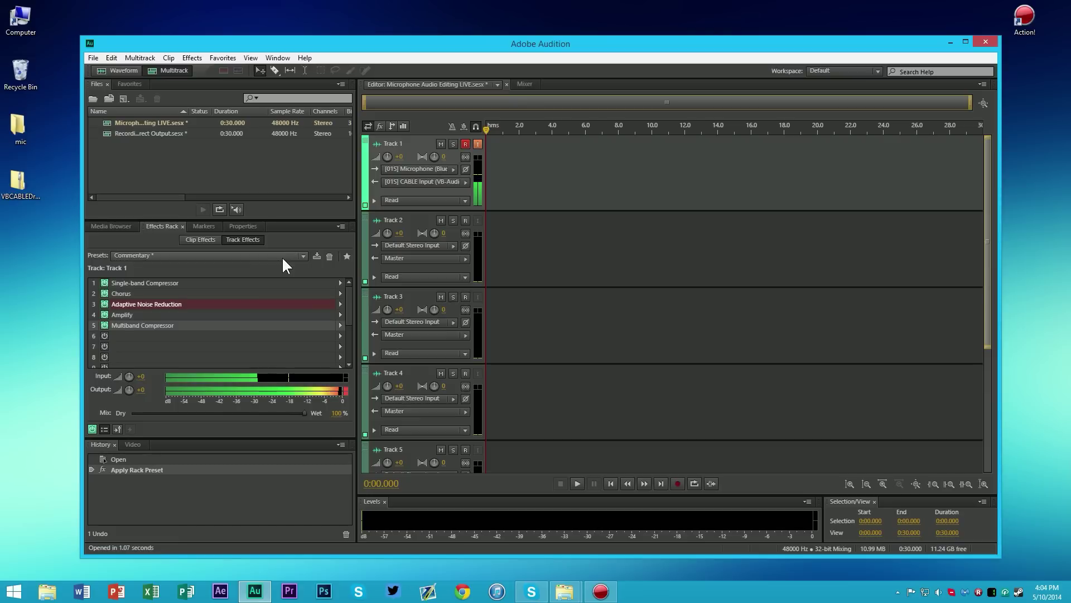
Save the current effects rack as the preset Commentary, overwriting the existing preset of that name.
click(316, 256)
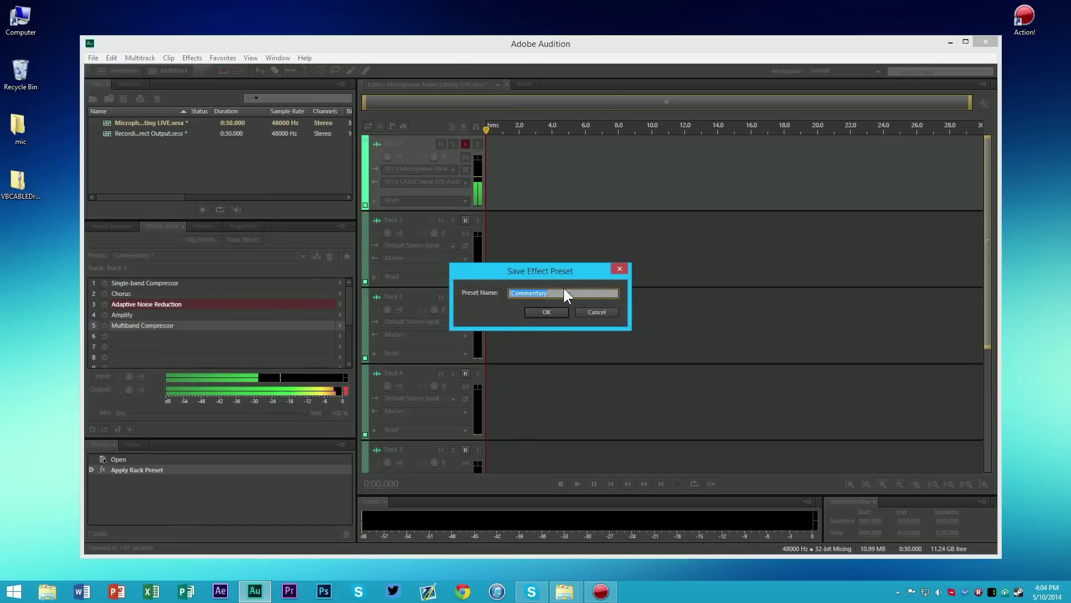
click(546, 310)
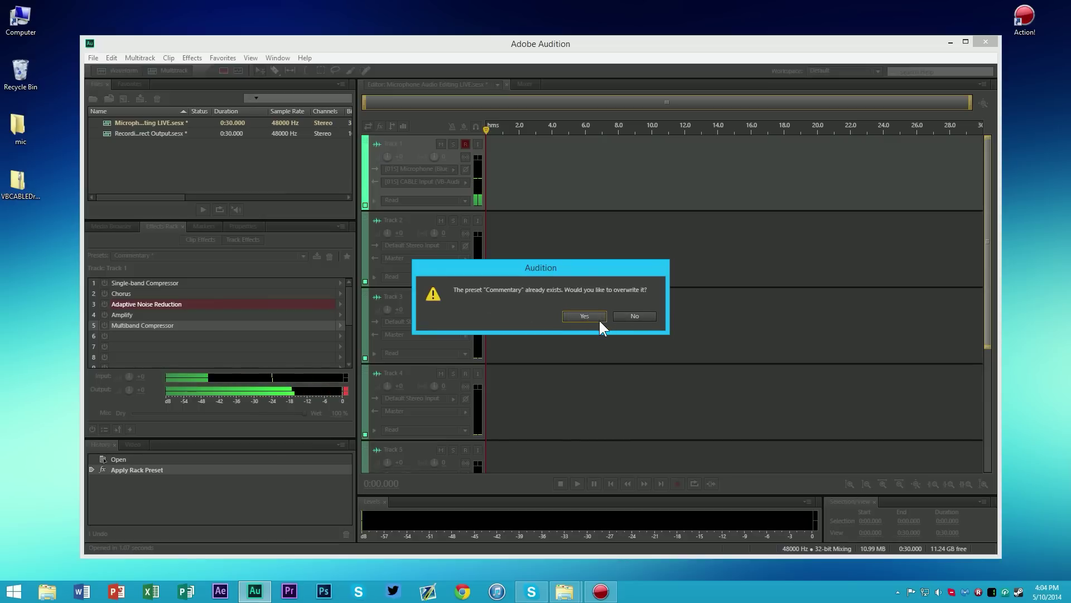
click(584, 316)
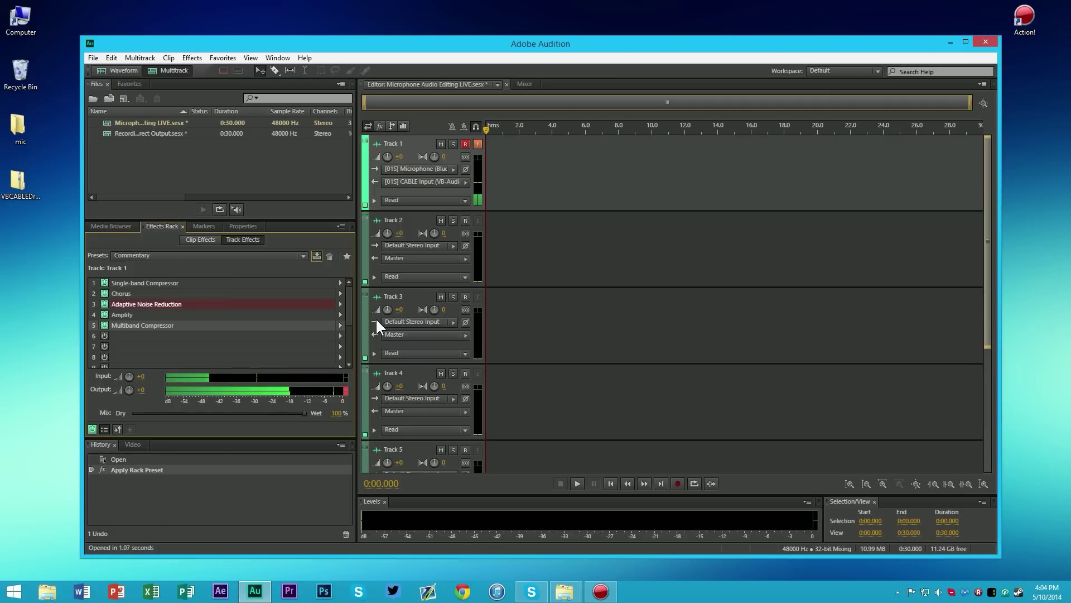
Check the Commentary preset in the effects rack's preset list.
click(303, 256)
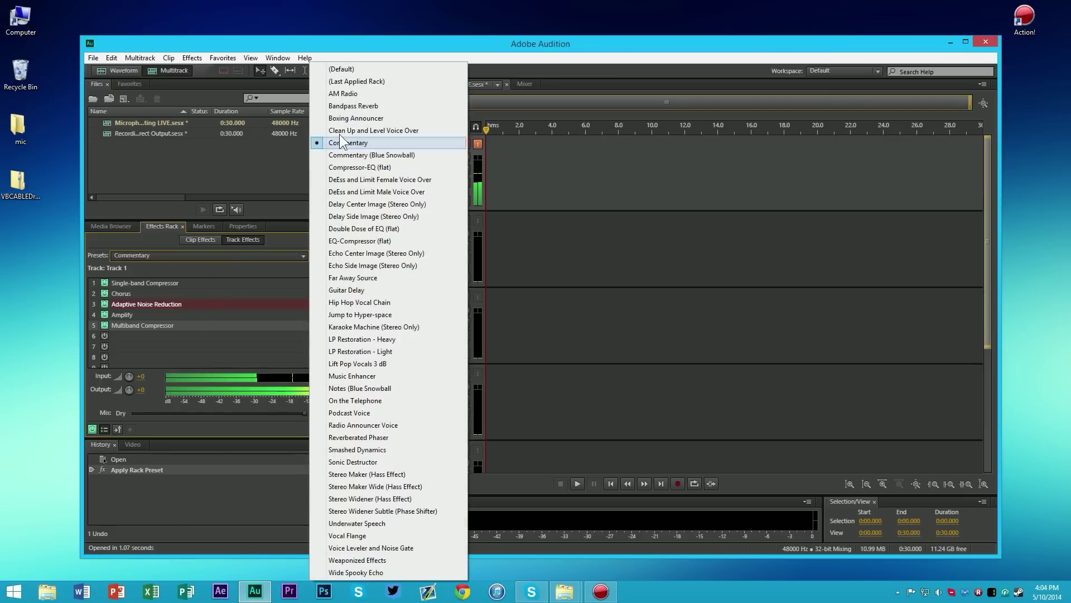
click(270, 263)
click(295, 256)
click(283, 259)
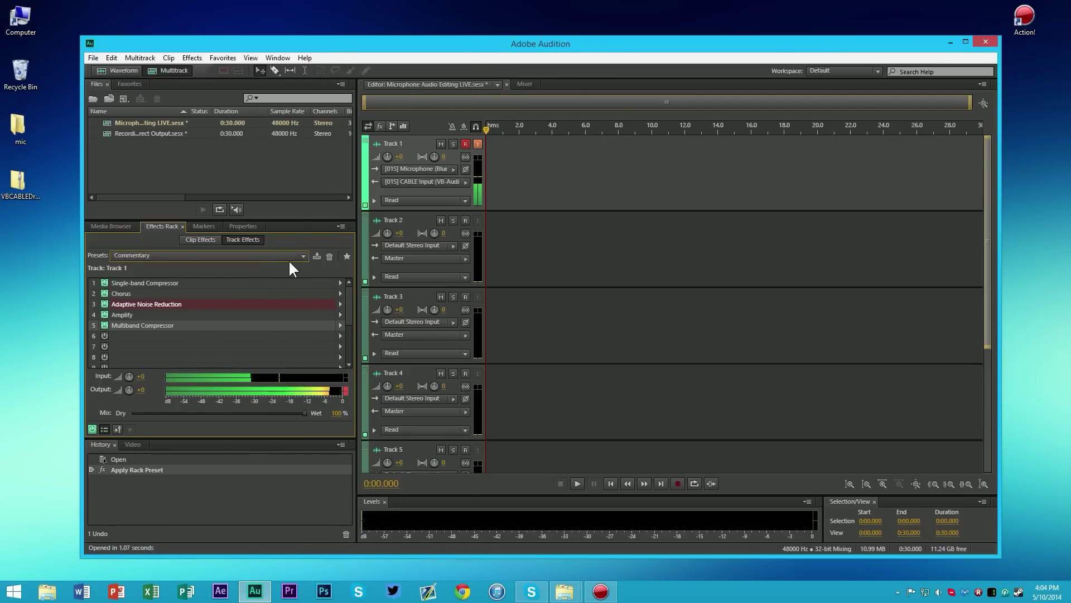
Try the Phaser effect from the Modulation category in slot 6, then remove it from the rack.
click(340, 334)
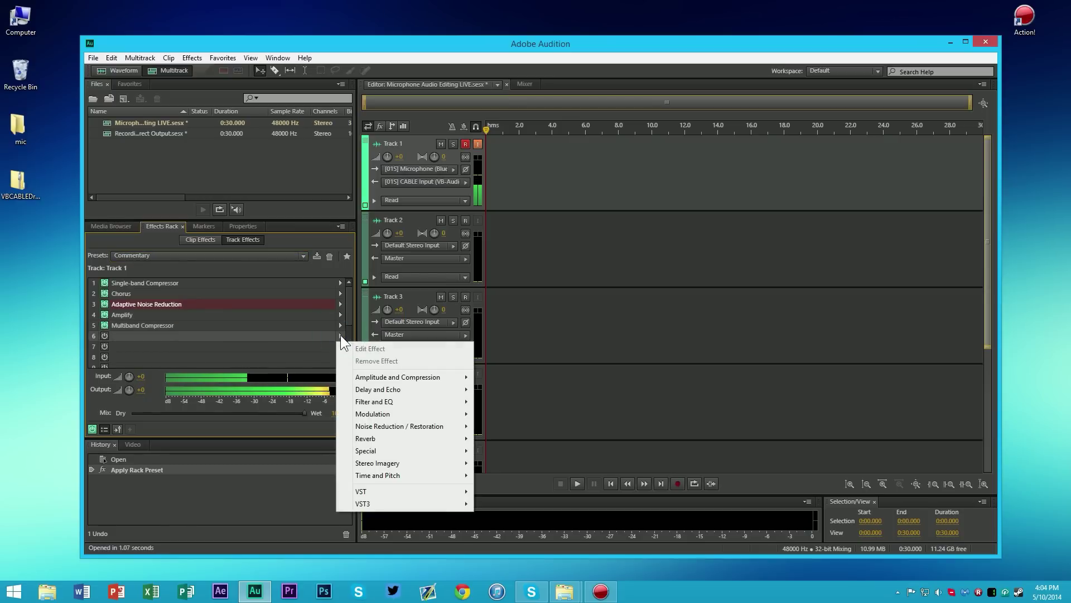
mouse_move(391, 414)
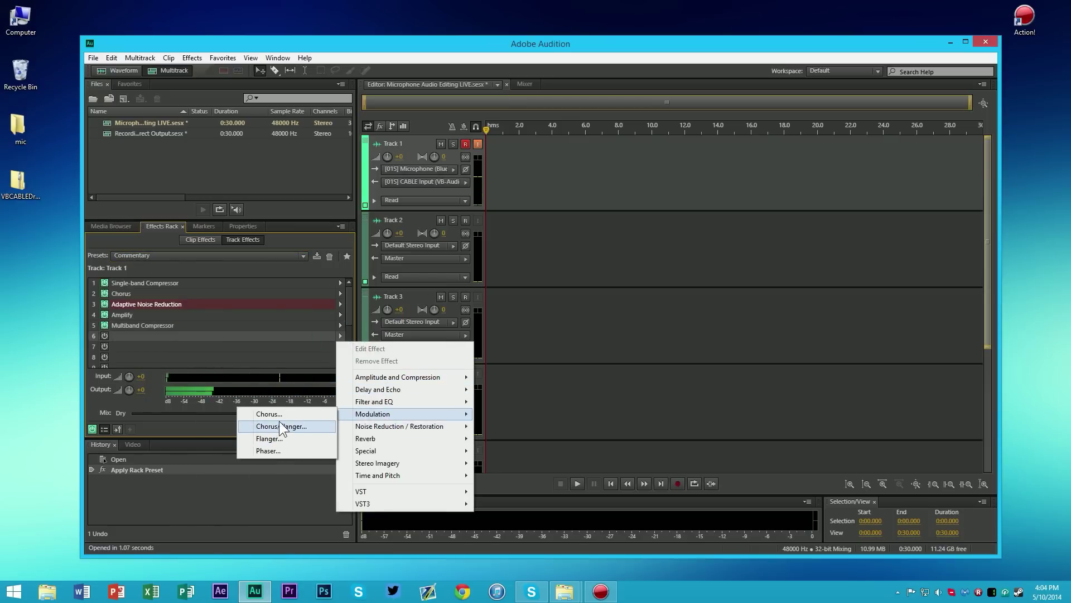
click(282, 452)
click(524, 209)
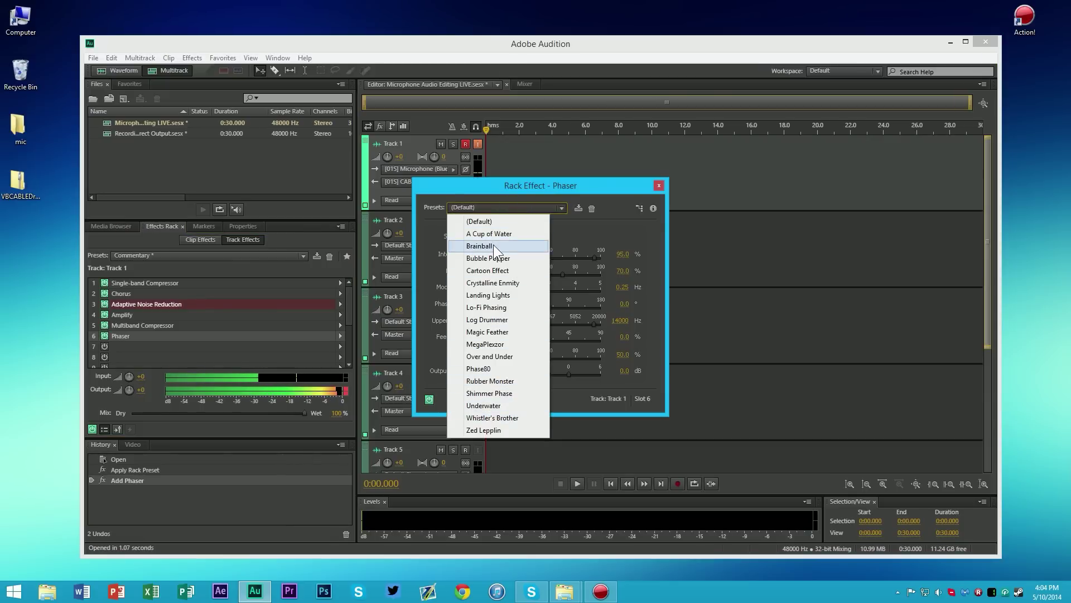
click(659, 185)
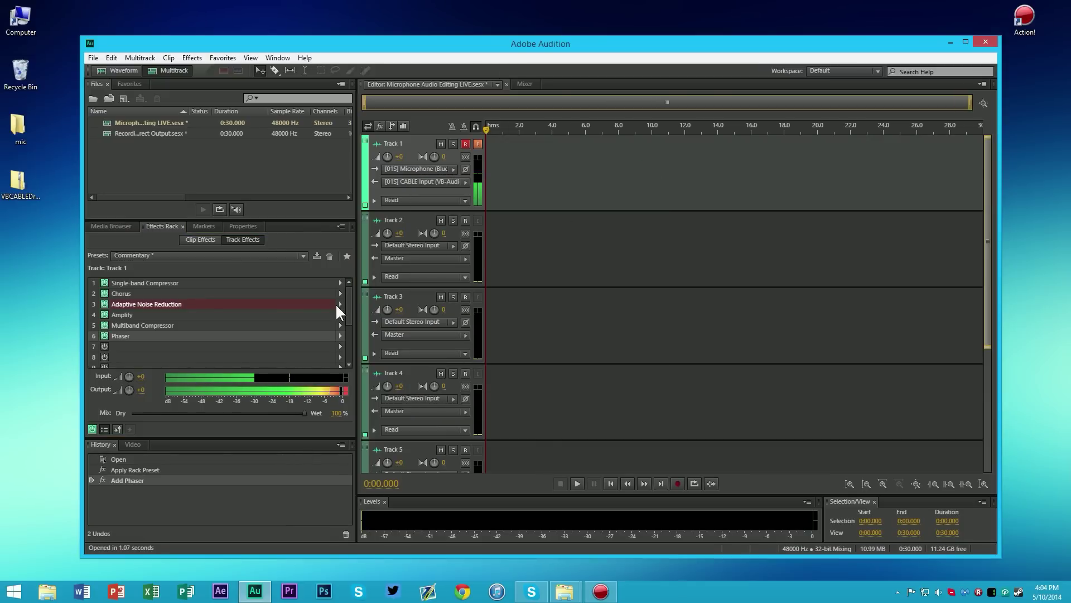
click(342, 334)
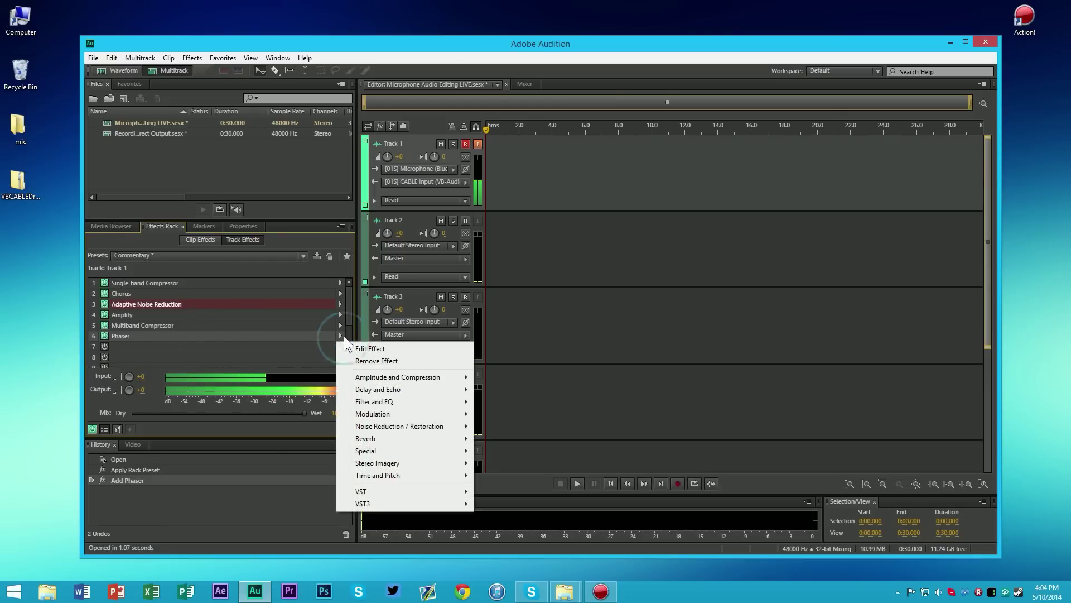
click(368, 361)
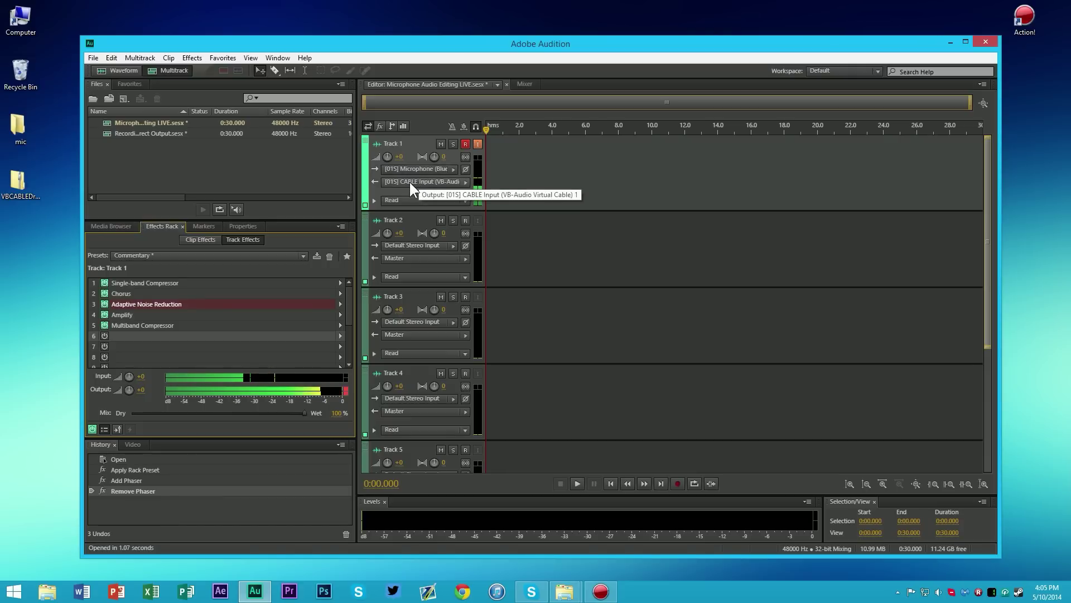
Examine Track 1's stereo input choices and its output routing options.
click(421, 169)
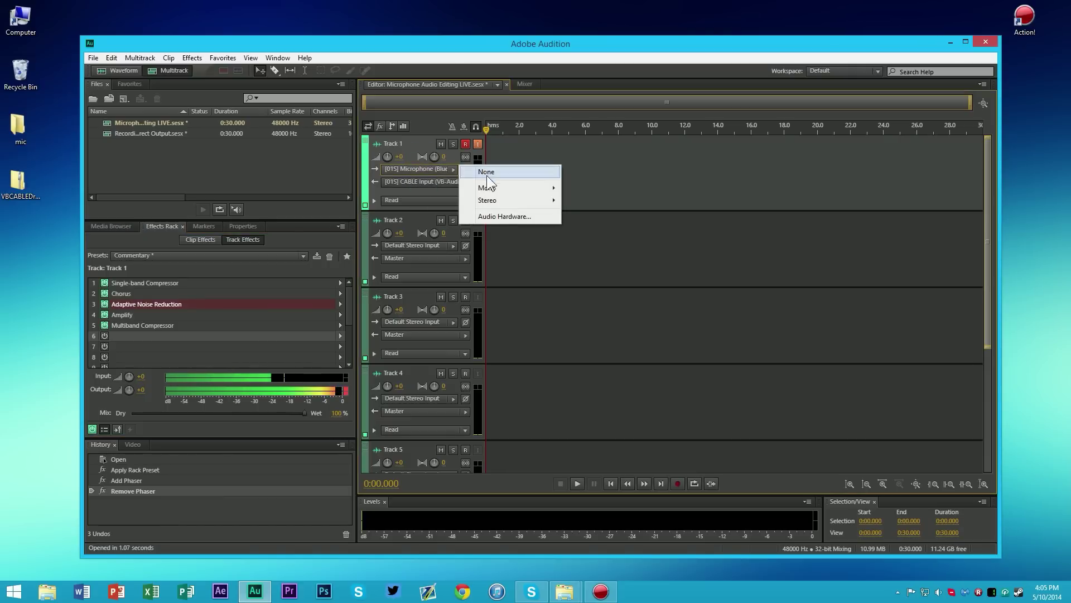
mouse_move(492, 197)
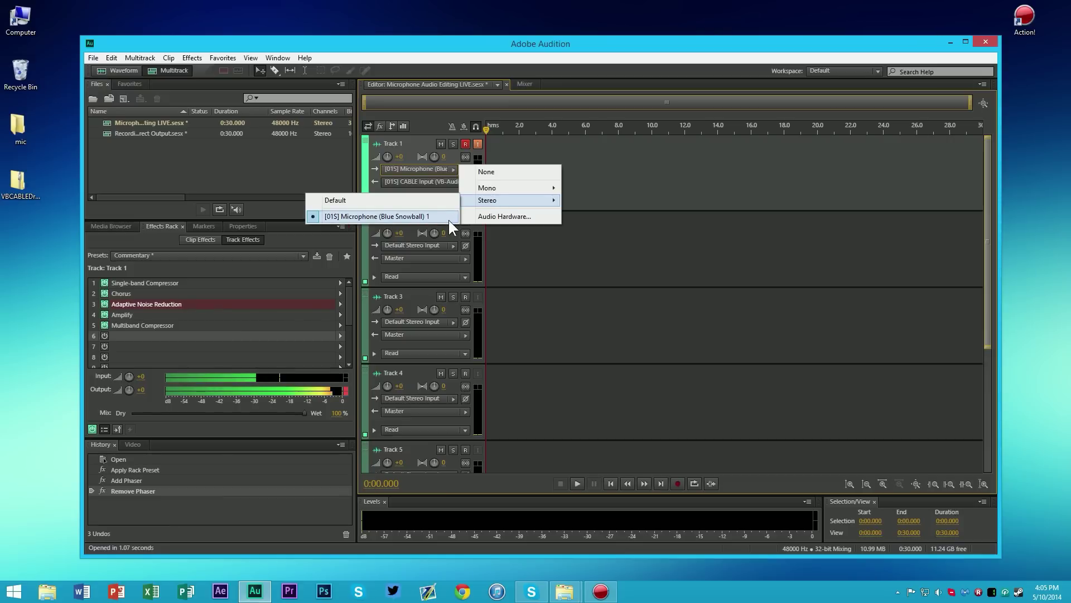
click(434, 184)
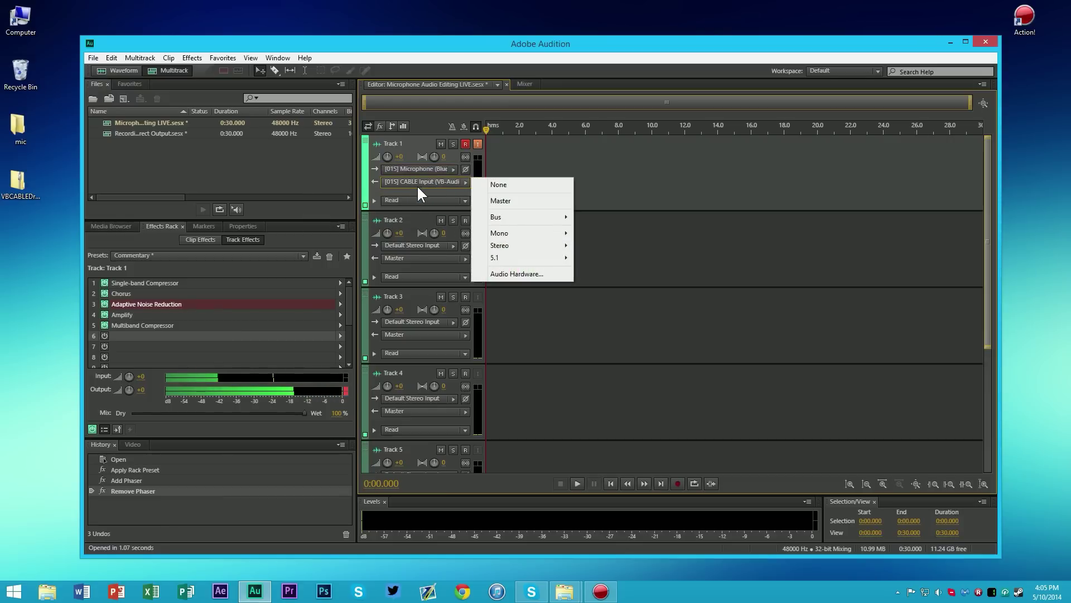
click(457, 183)
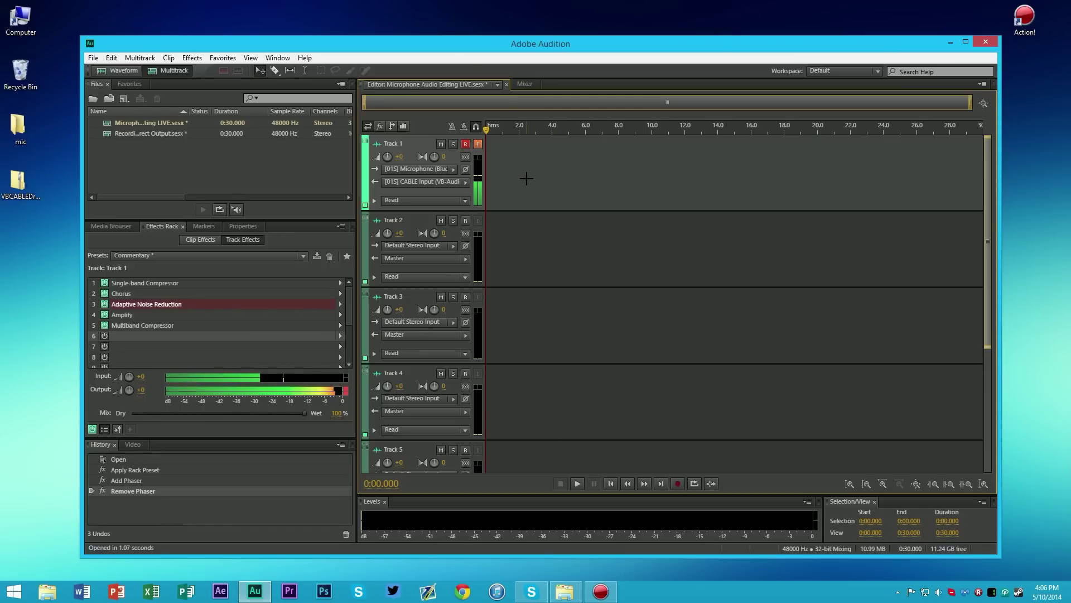
Start saving the session under the name Microphone Audio Editing LIVE and choose the Desktop as its location.
click(92, 58)
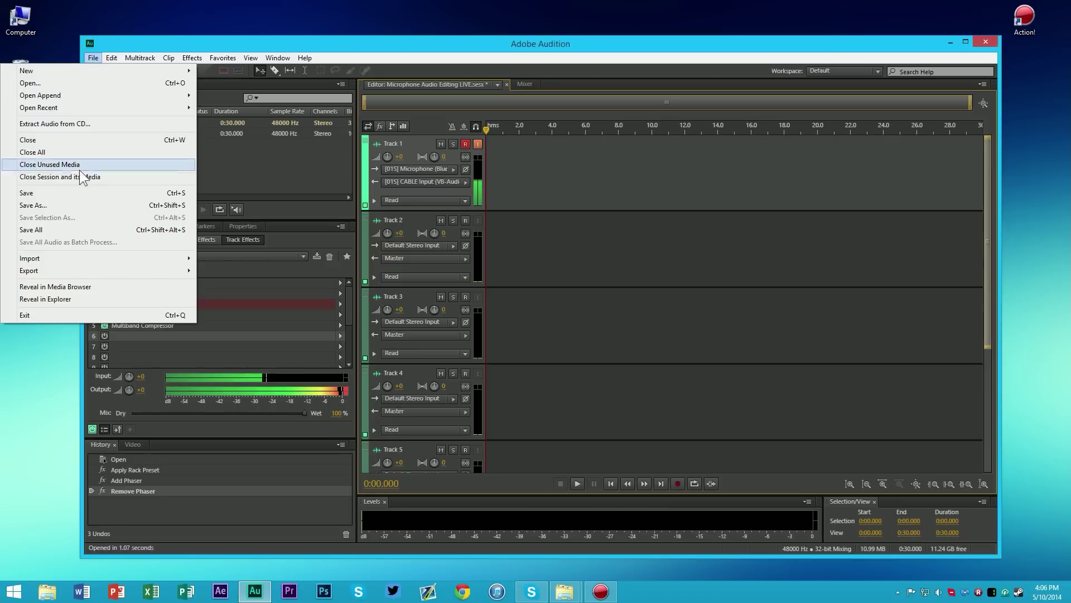
click(62, 205)
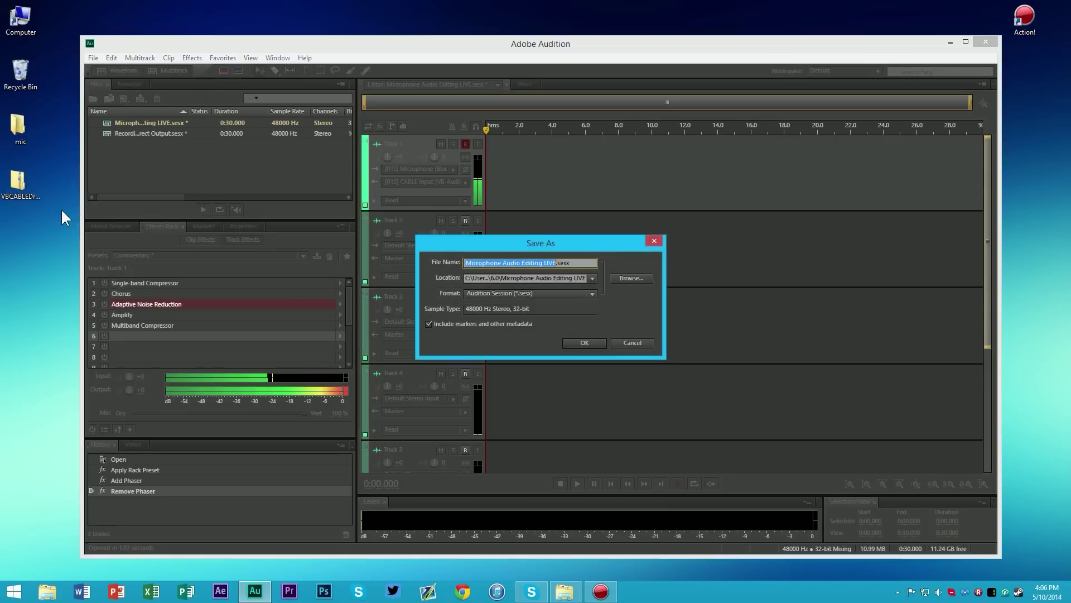
drag(529, 245, 732, 260)
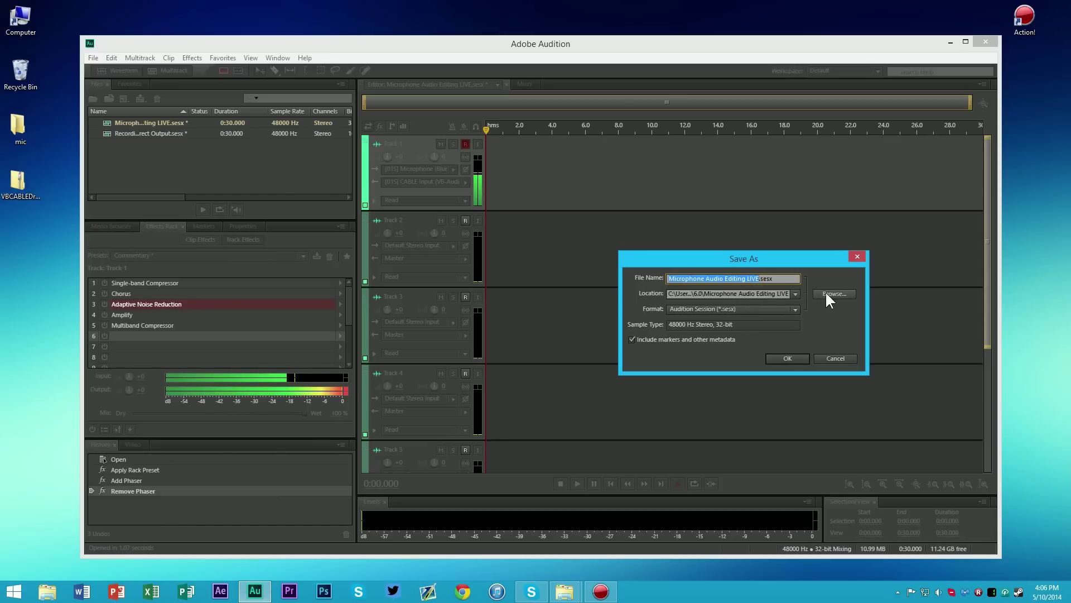
click(793, 292)
click(793, 291)
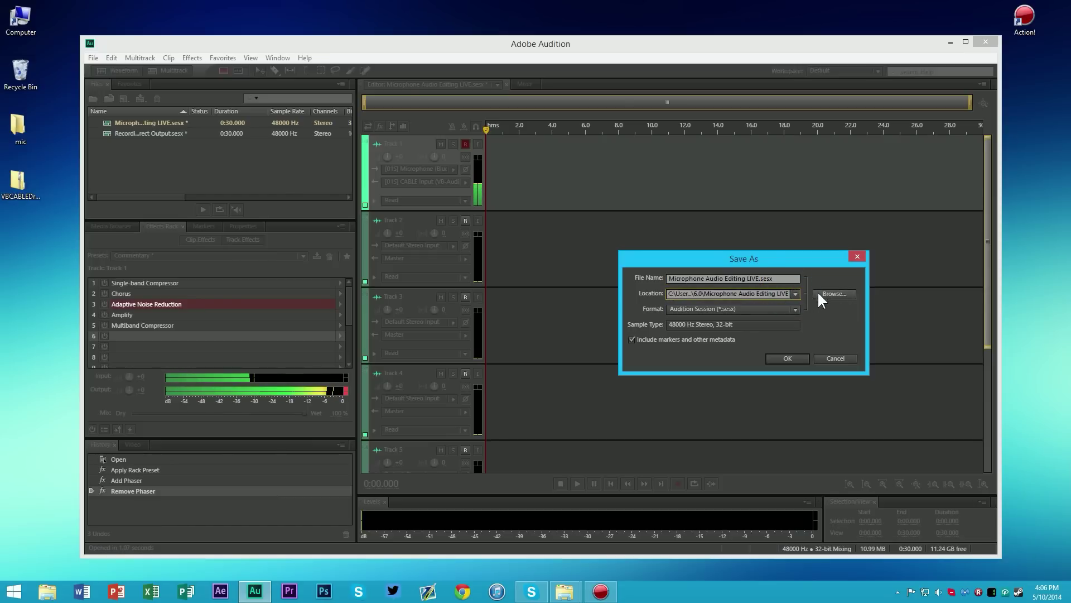
click(818, 291)
drag(170, 196, 166, 117)
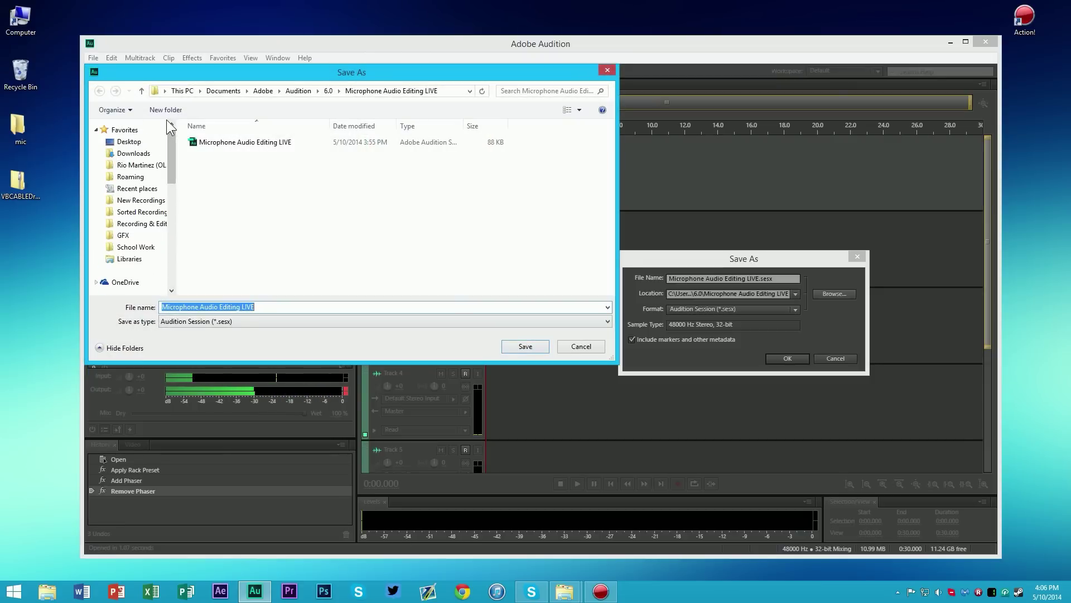
click(147, 142)
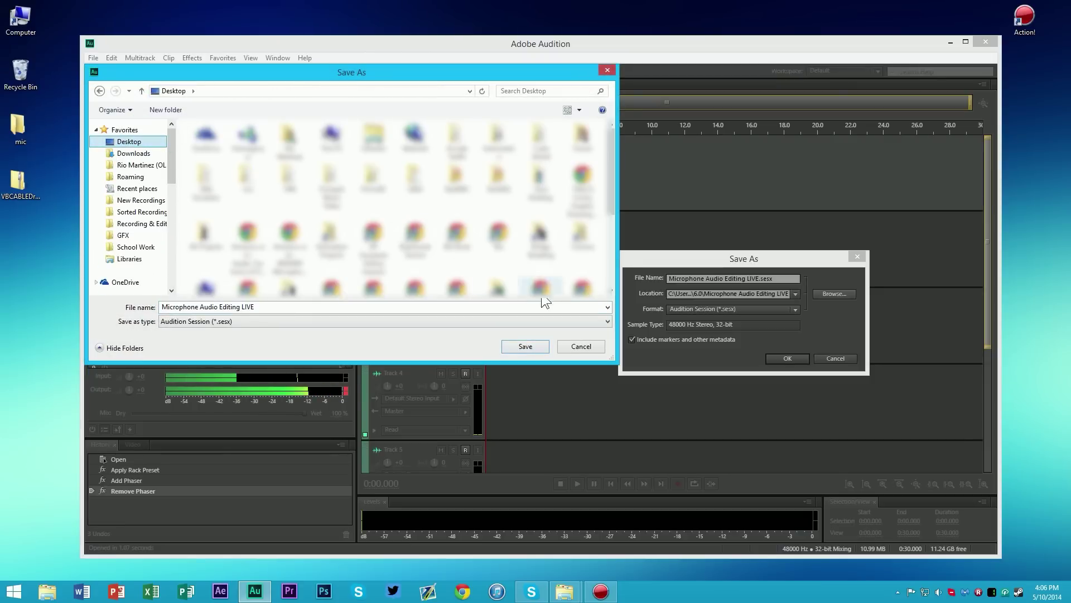
click(526, 346)
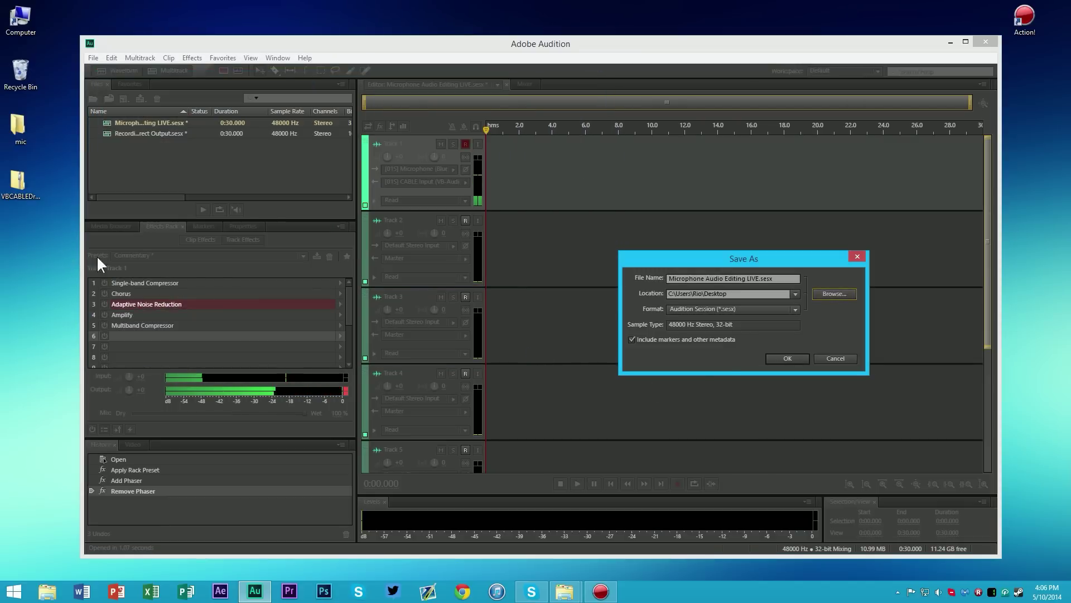
Check the available file formats and save the session to the Desktop as an Audition Session (*.sesx).
click(781, 356)
click(792, 309)
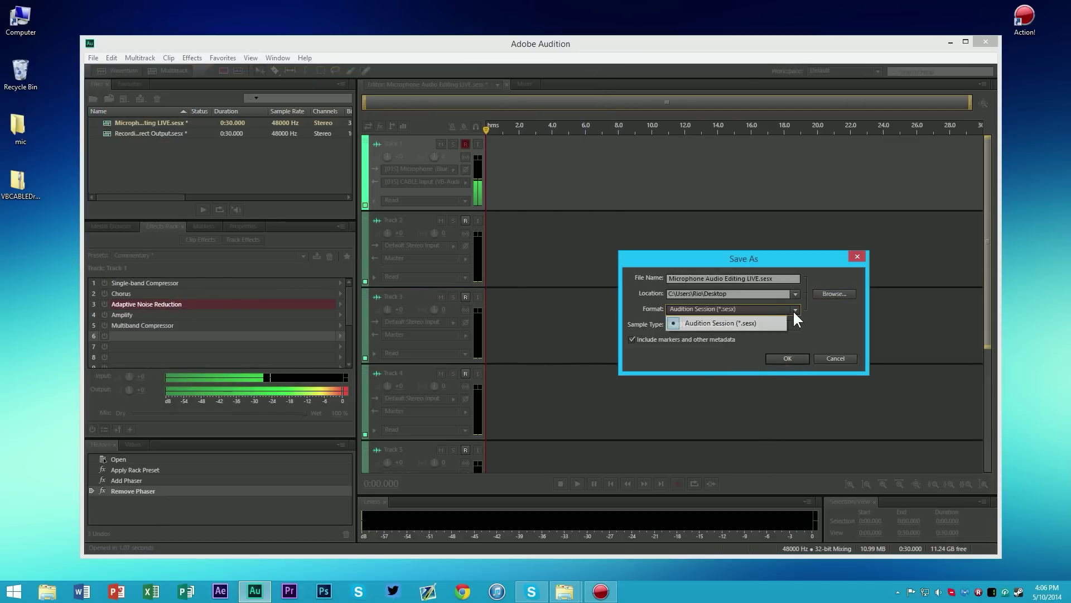
click(850, 335)
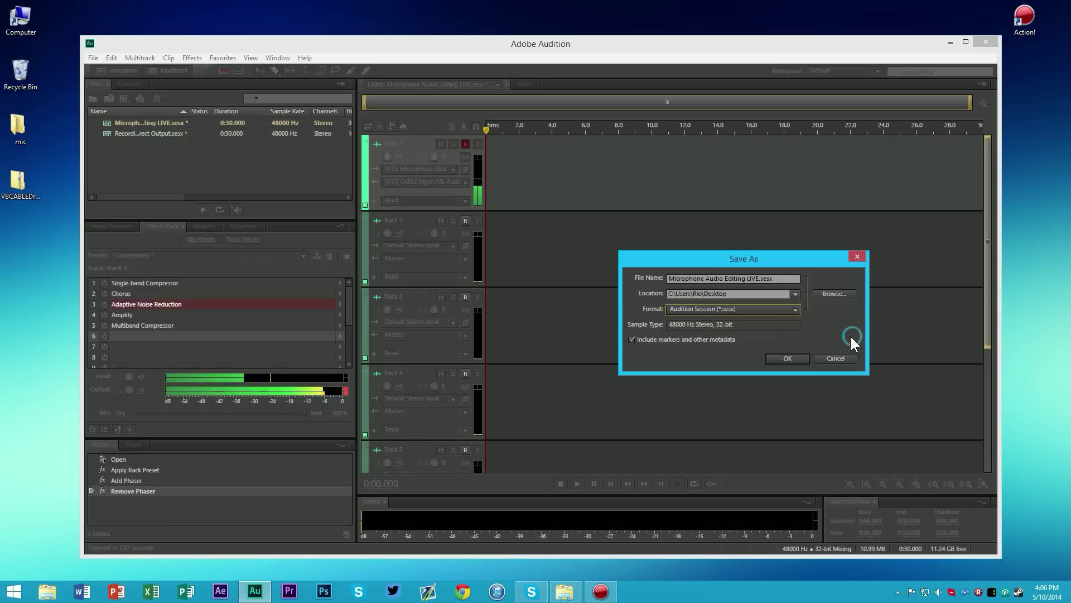
click(785, 358)
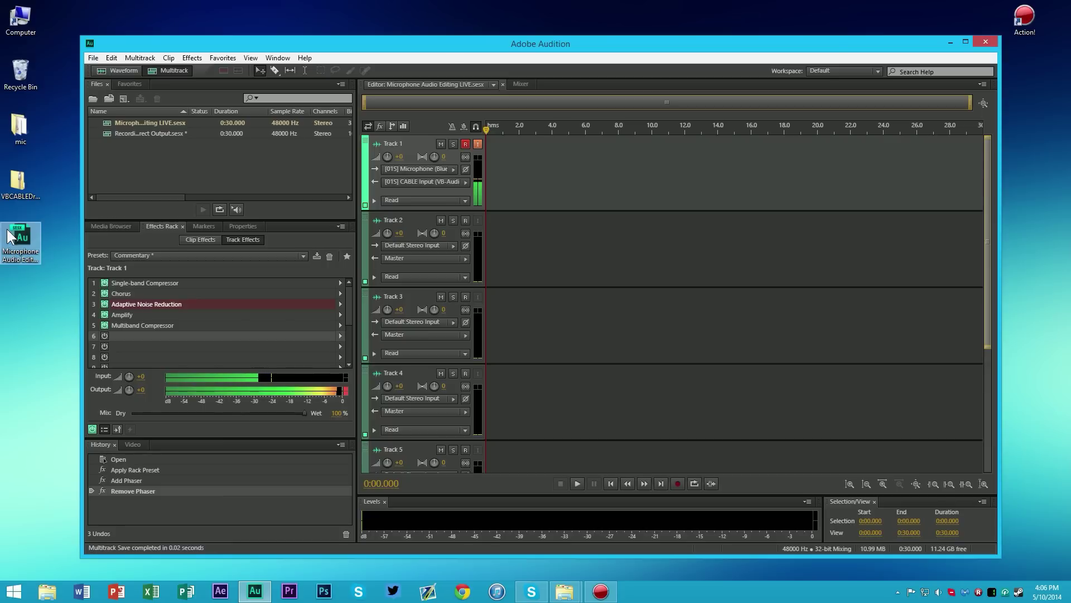
Copy the Microphone Audio Editing LIVE session file on the desktop to the clipboard.
click(31, 305)
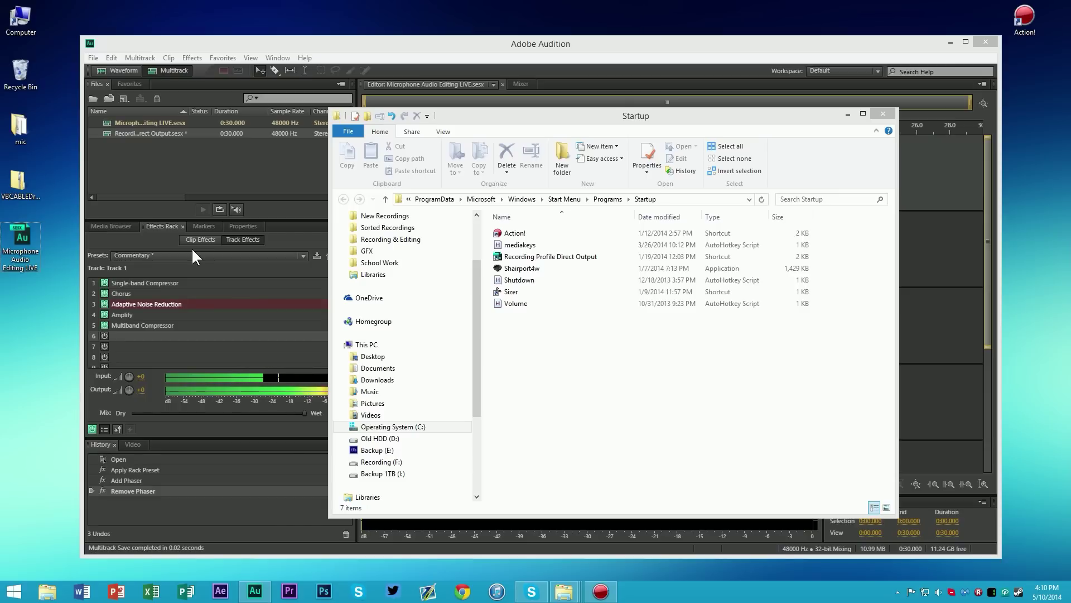
drag(20, 237, 46, 288)
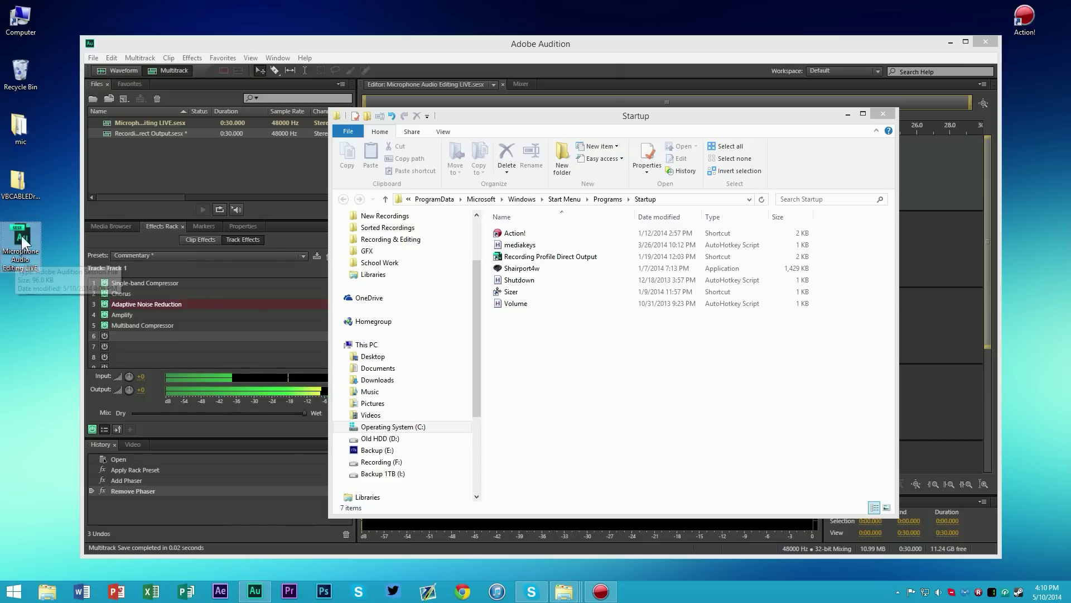
drag(4, 246, 69, 163)
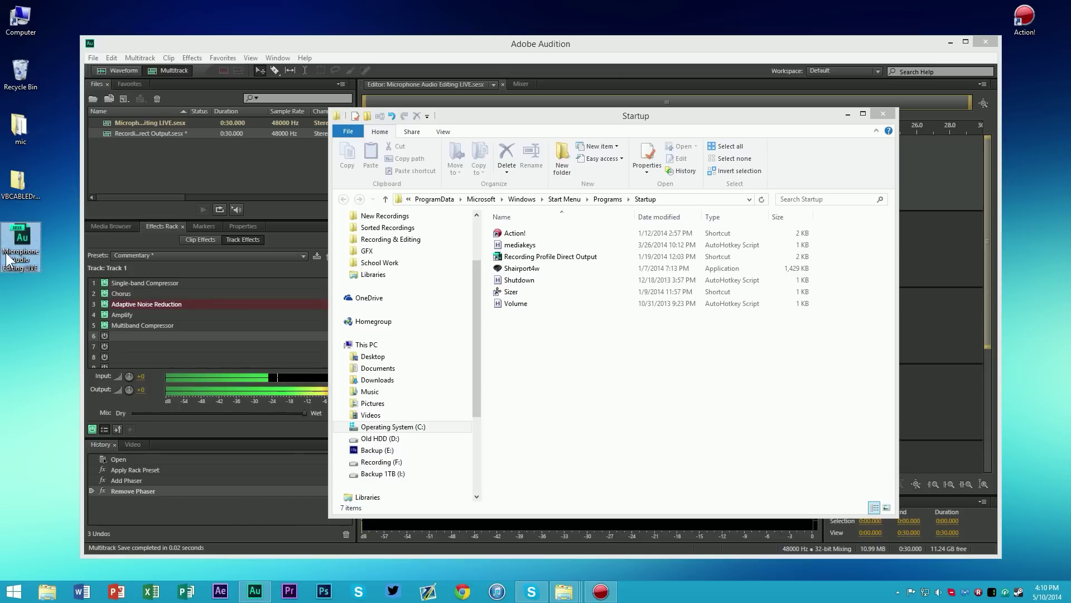
right_click(20, 234)
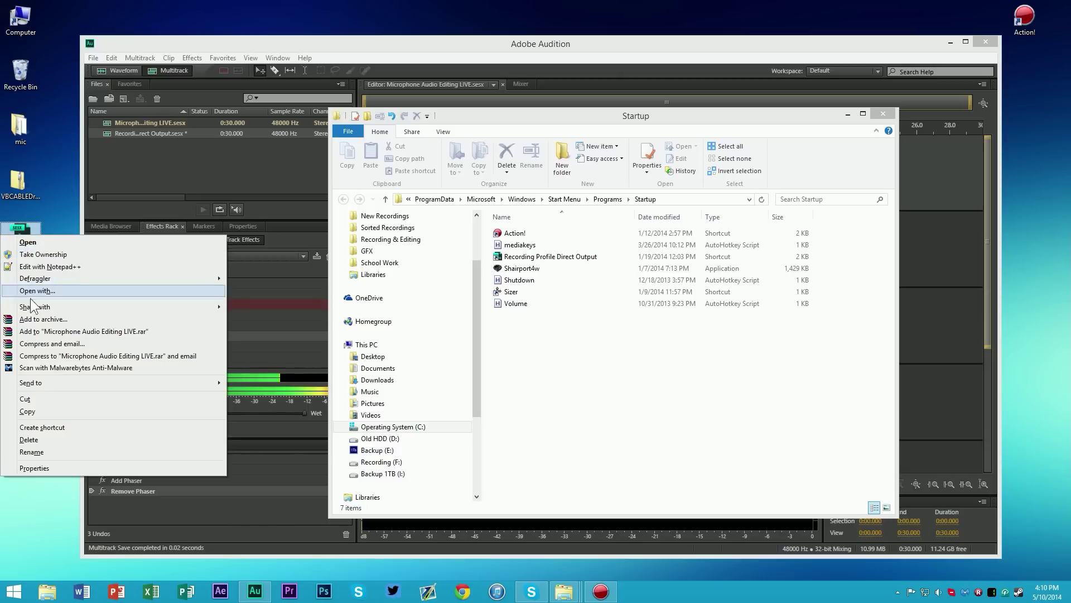
click(34, 410)
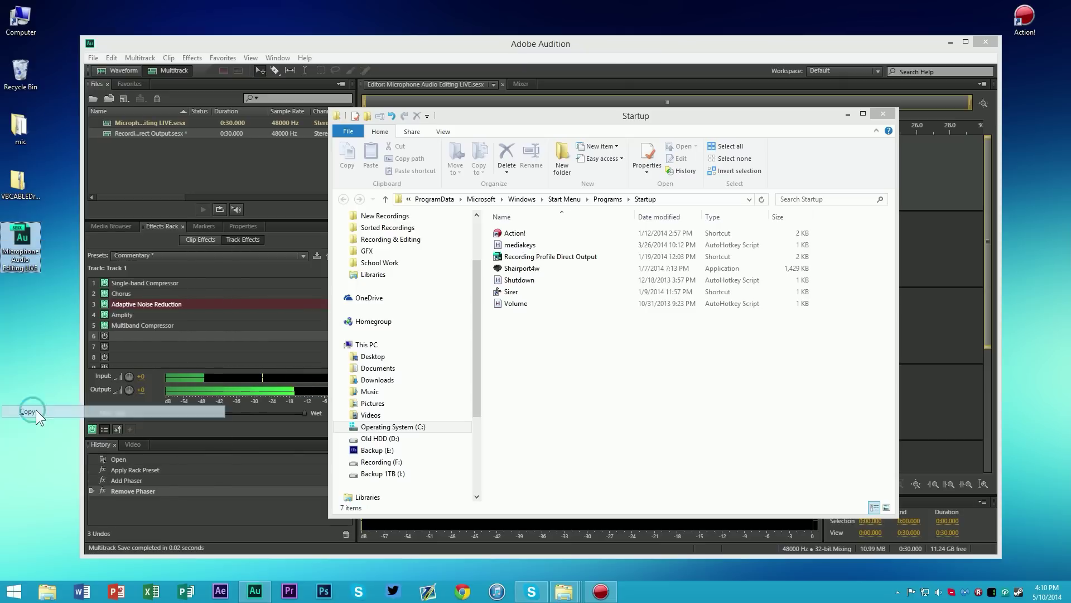
Switch to File Explorer and view the full path of the Startup folder.
click(507, 327)
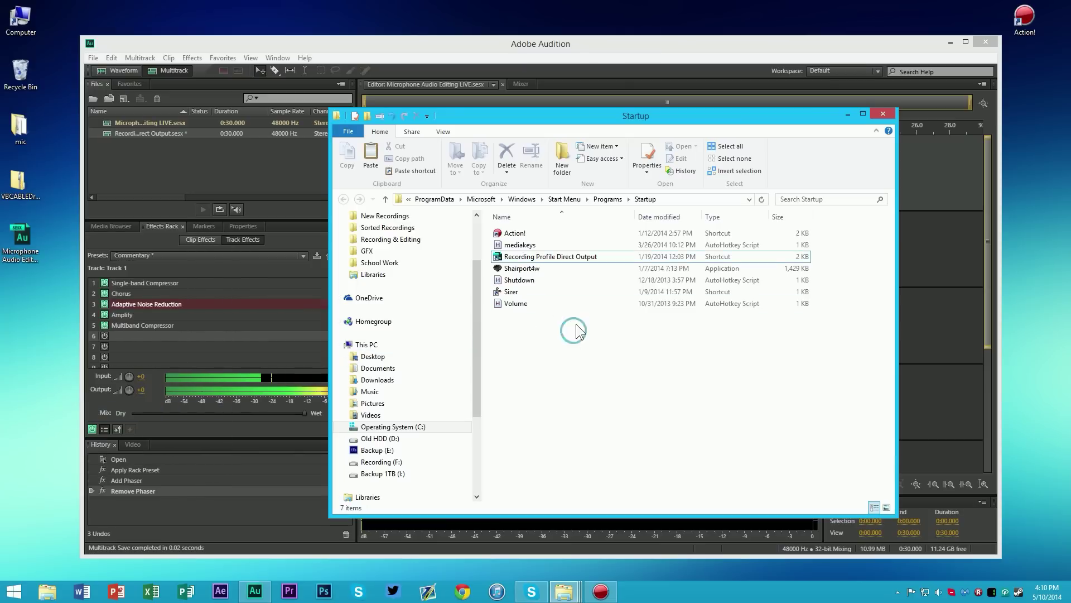
click(675, 197)
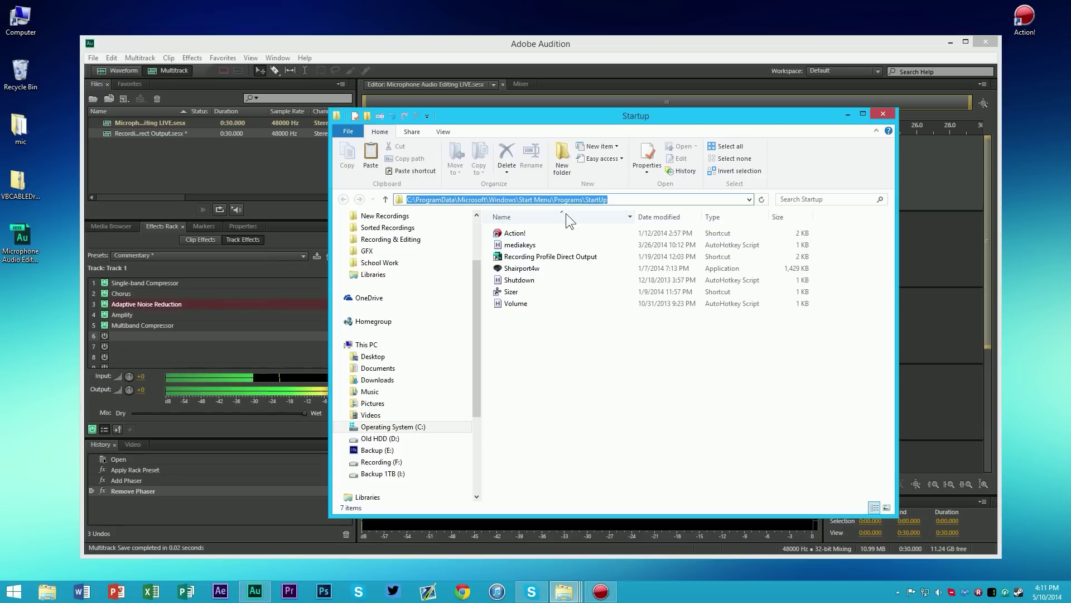
key(Escape)
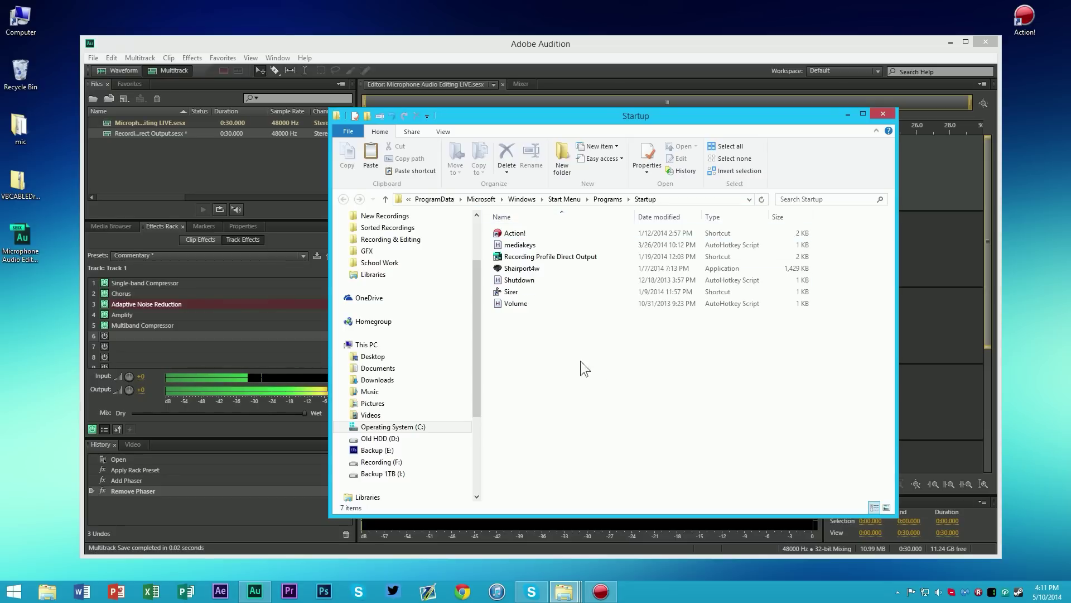
Create a desktop shortcut to the copied session file and move it into the Startup folder with administrator permission.
drag(618, 398, 523, 224)
drag(525, 223, 538, 373)
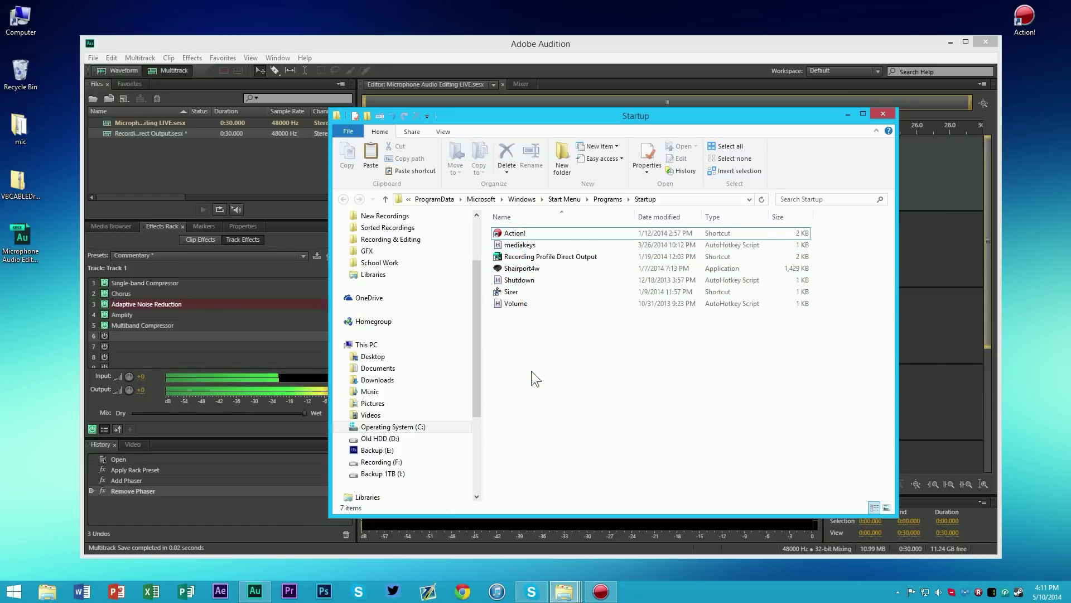
right_click(556, 333)
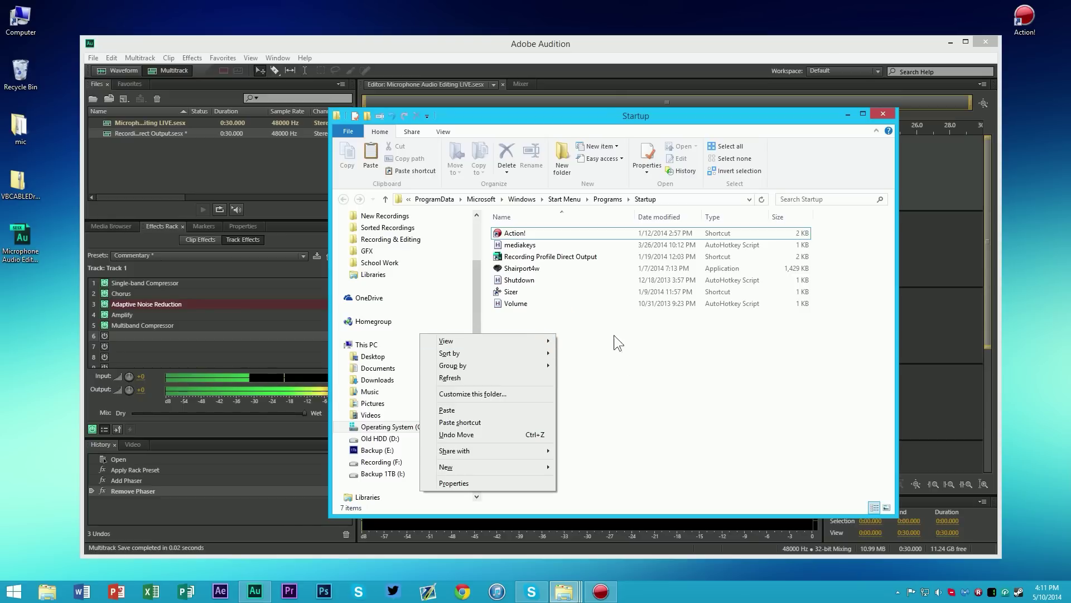
click(460, 423)
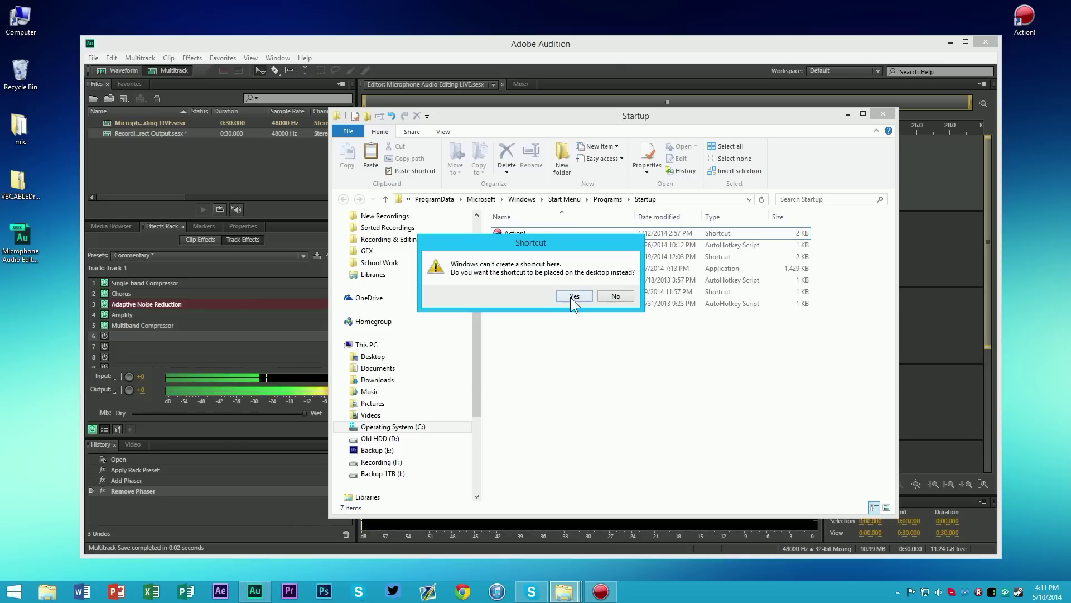
drag(502, 248, 619, 248)
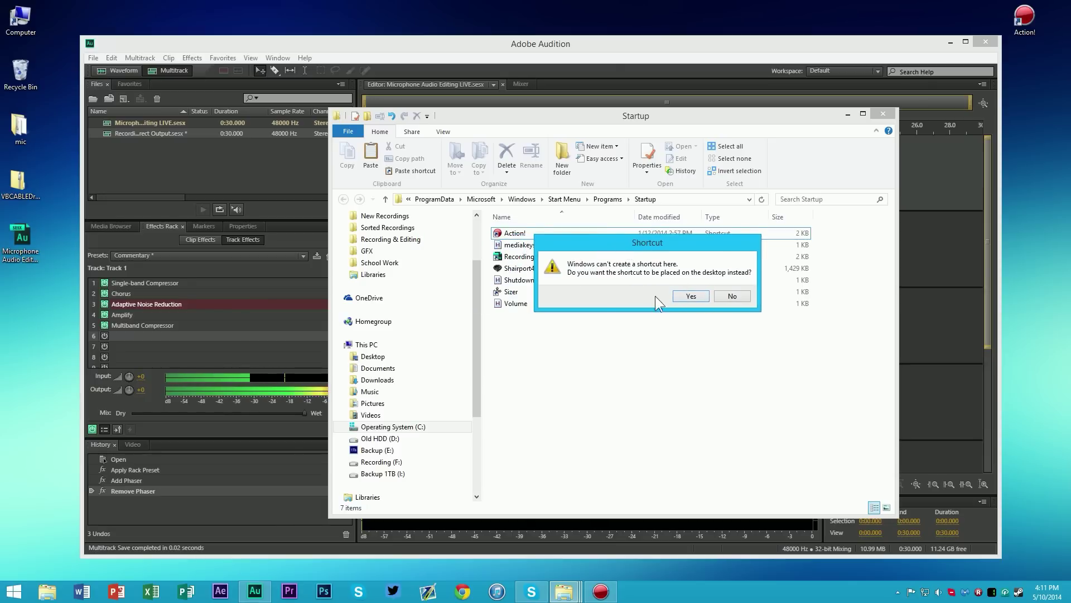
click(692, 295)
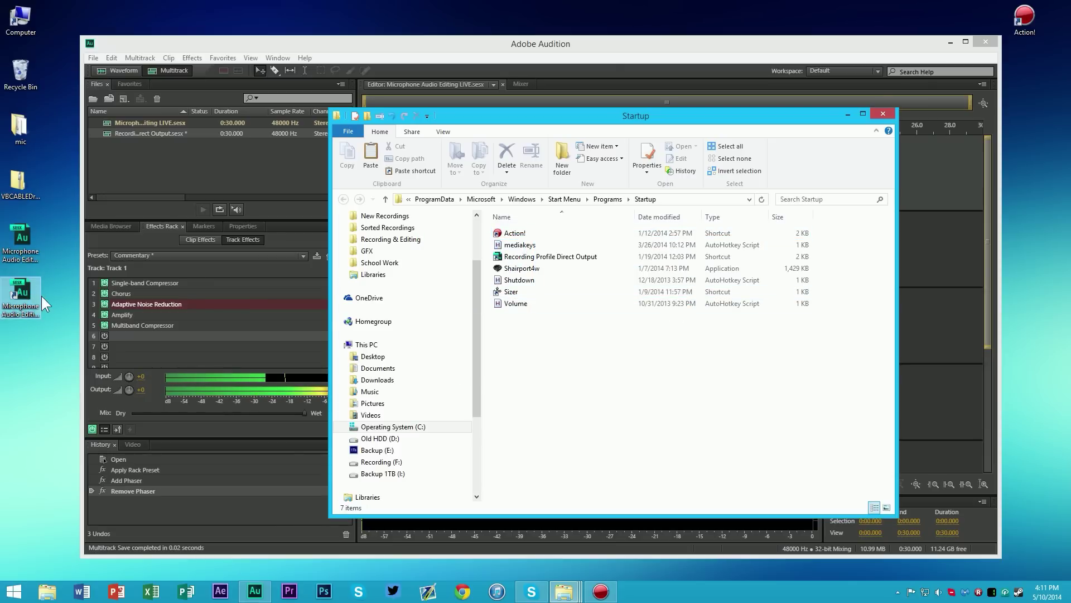
drag(26, 302, 636, 355)
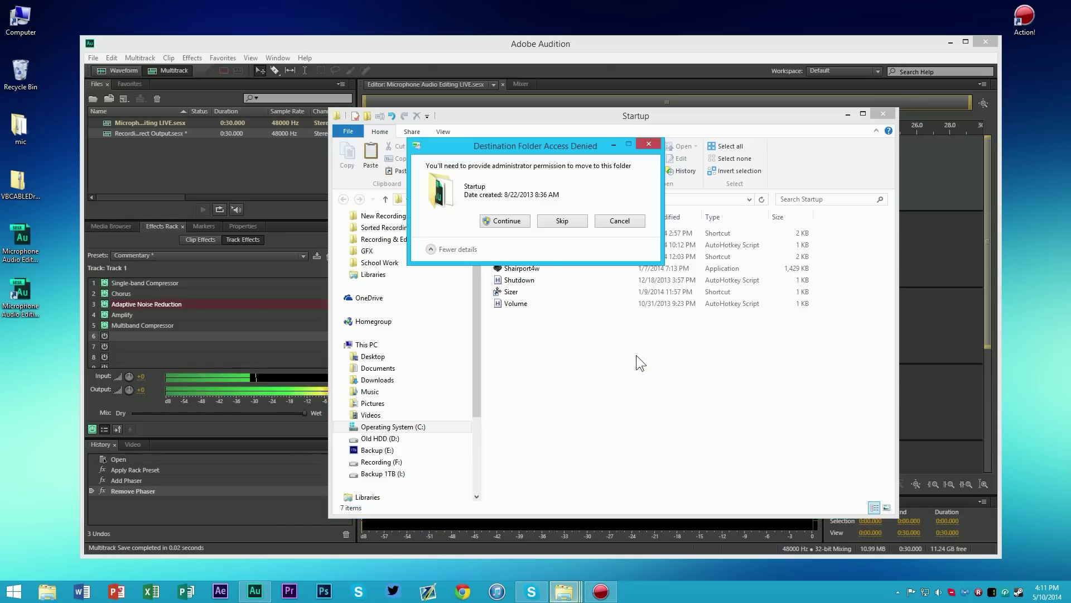
click(505, 220)
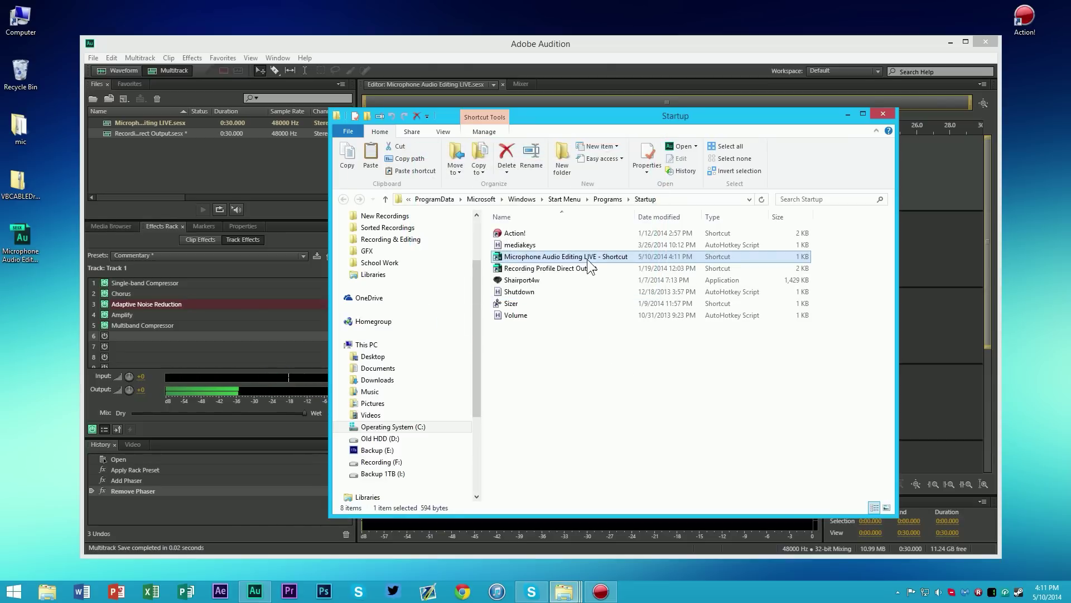
Rename the new session shortcut in the Startup folder to Microphone Audio Editing LIVE, granting administrator permission.
double_click(611, 255)
click(611, 255)
double_click(615, 256)
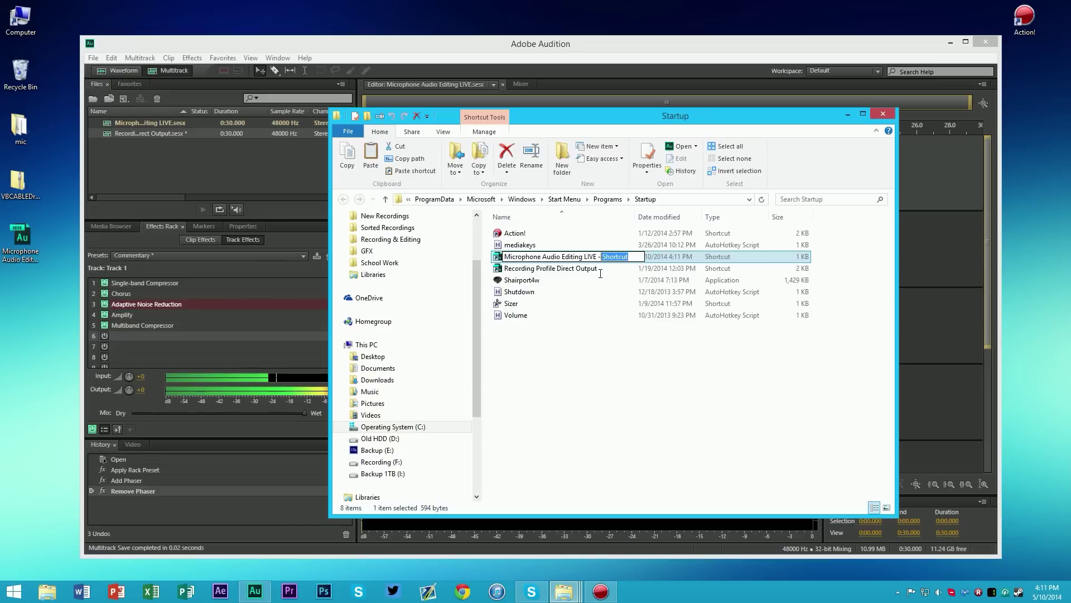
key(BackSpace)
key(Return)
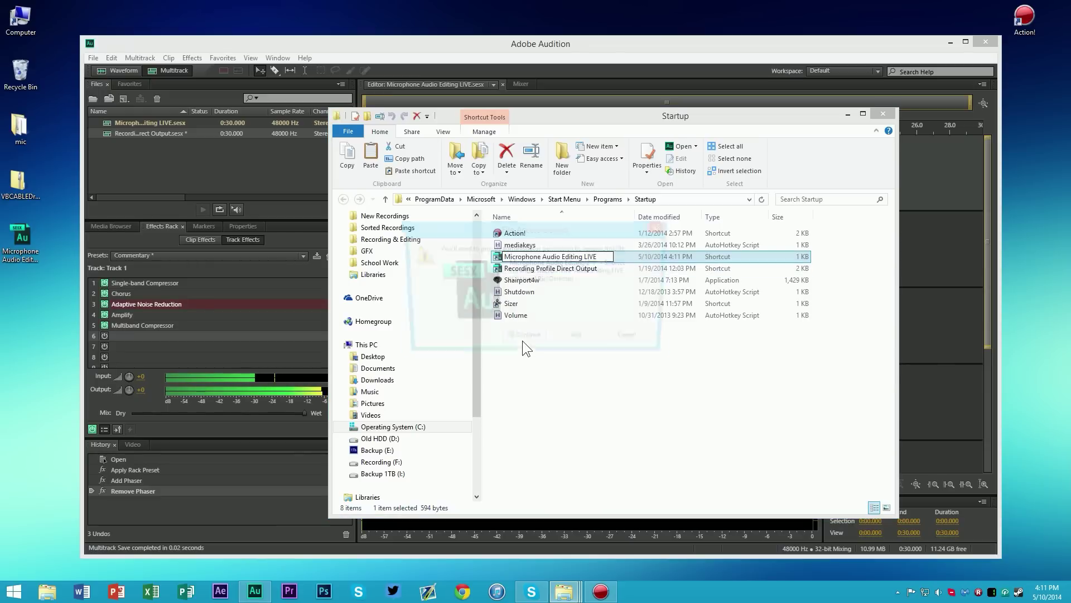
click(523, 340)
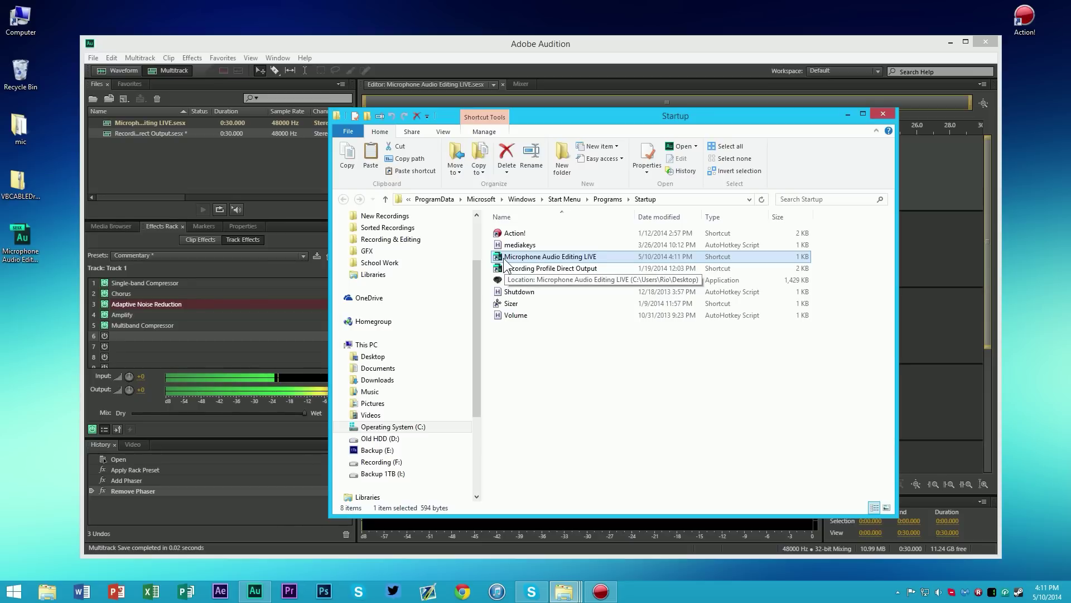
click(20, 235)
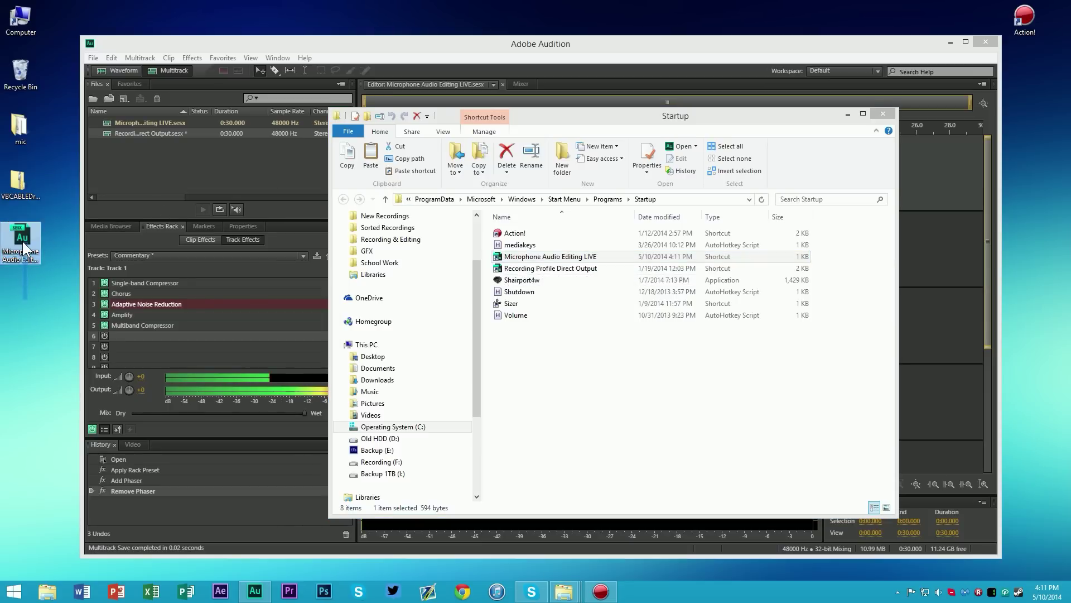
drag(31, 299, 64, 291)
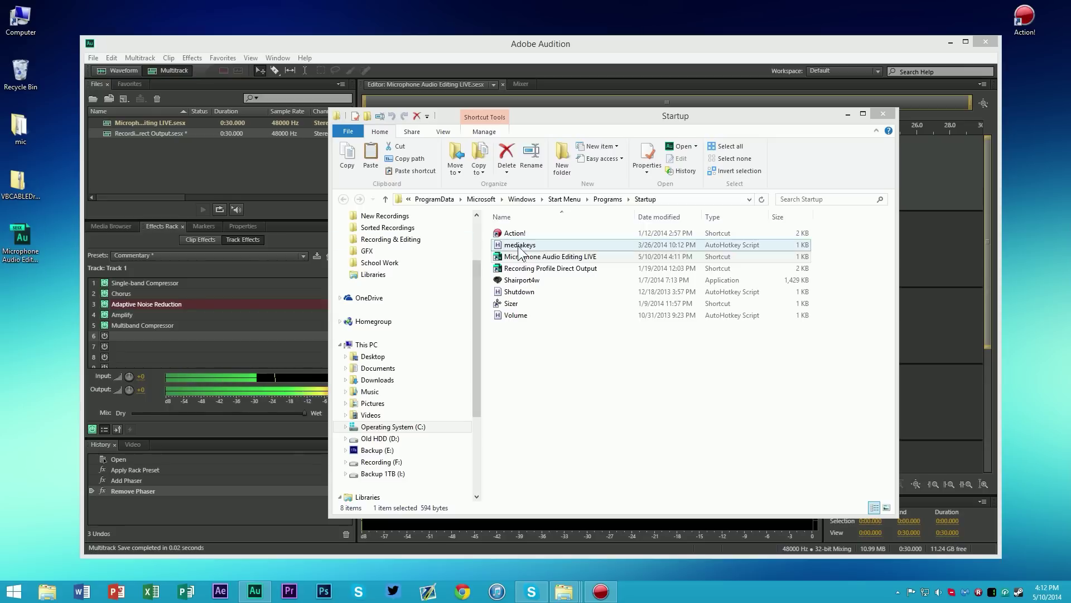
click(540, 257)
right_click(555, 257)
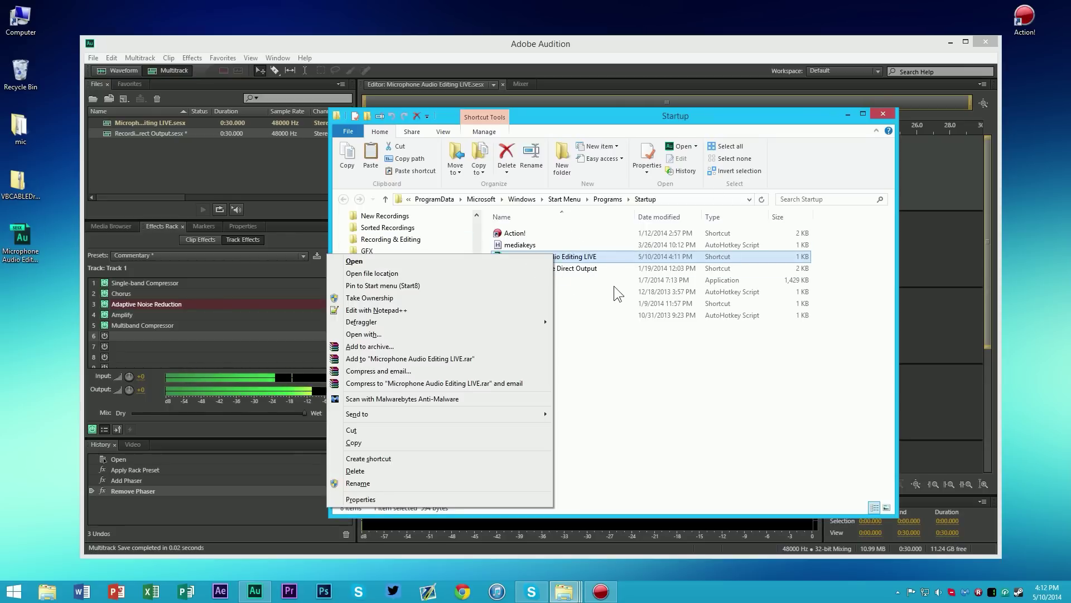
click(649, 382)
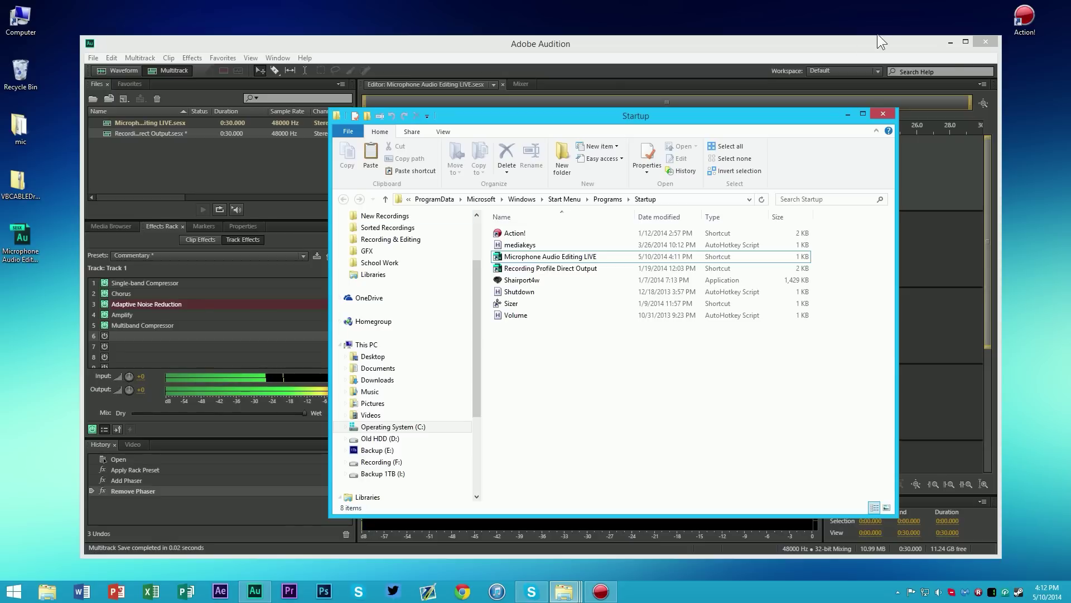
Set the Microphone Audio Editing LIVE shortcut in the Startup folder to run Minimized and apply it with administrator permission.
right_click(553, 257)
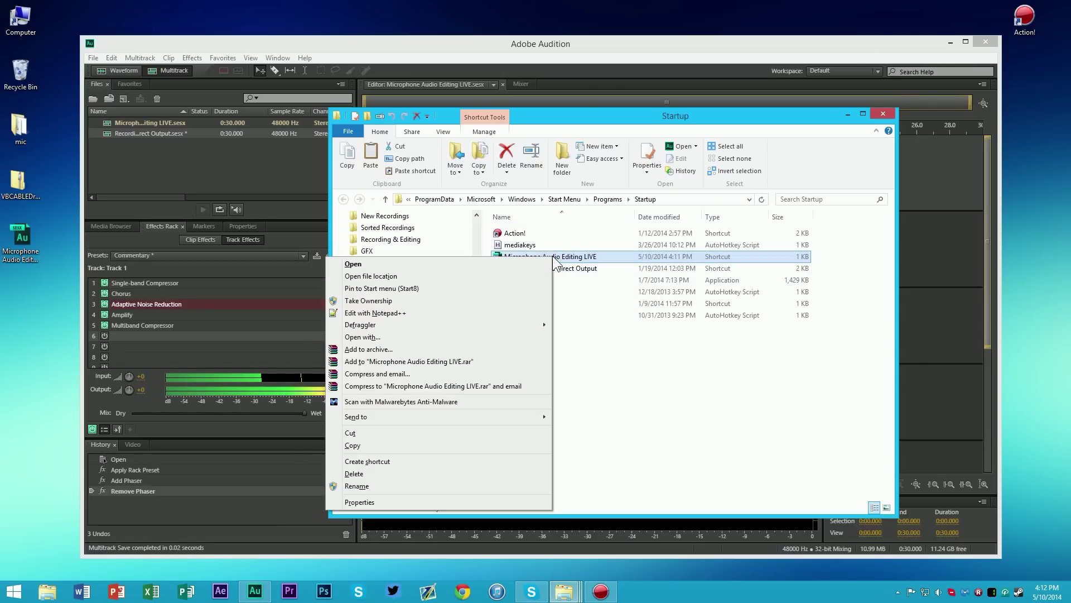
click(444, 502)
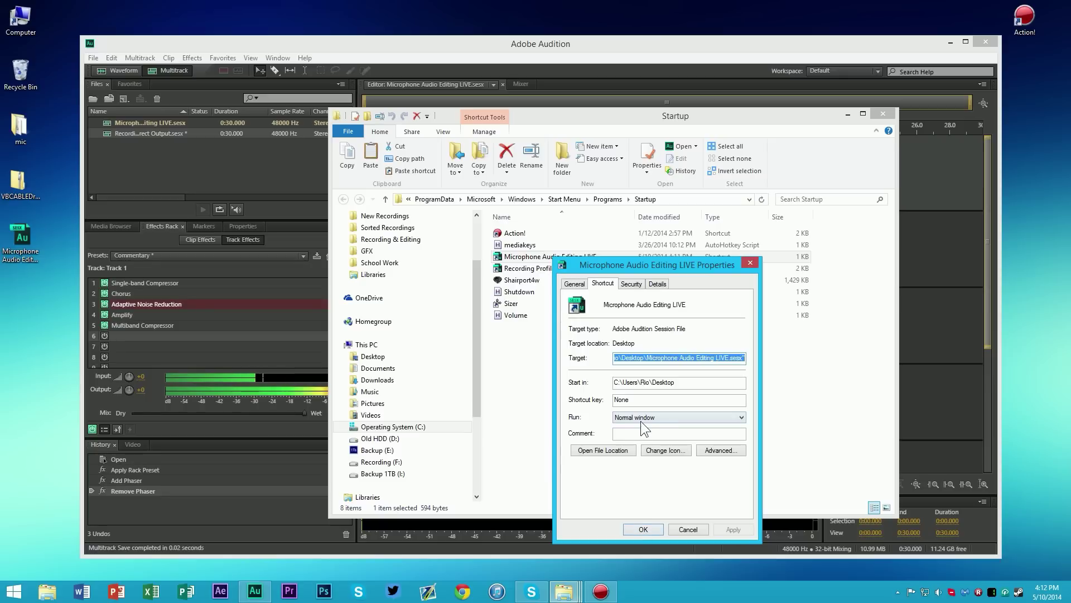
click(620, 417)
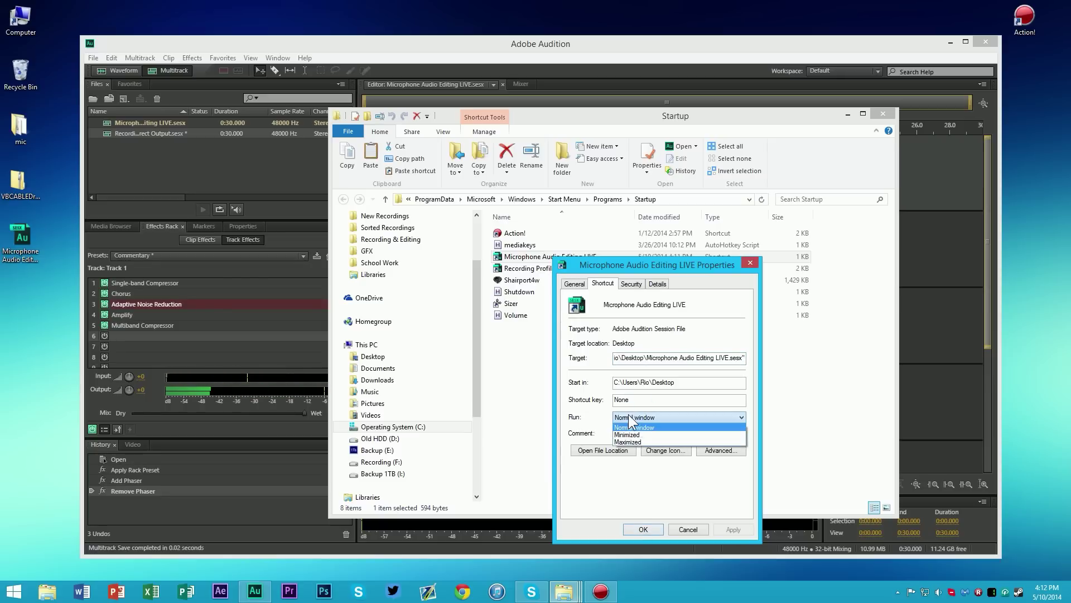
click(645, 432)
click(740, 527)
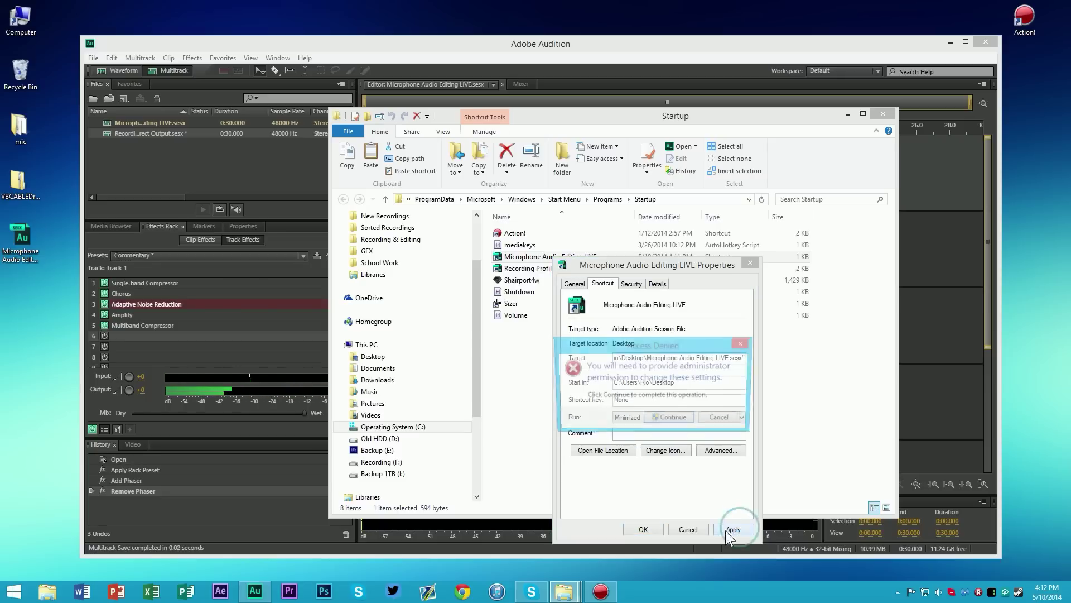
click(673, 417)
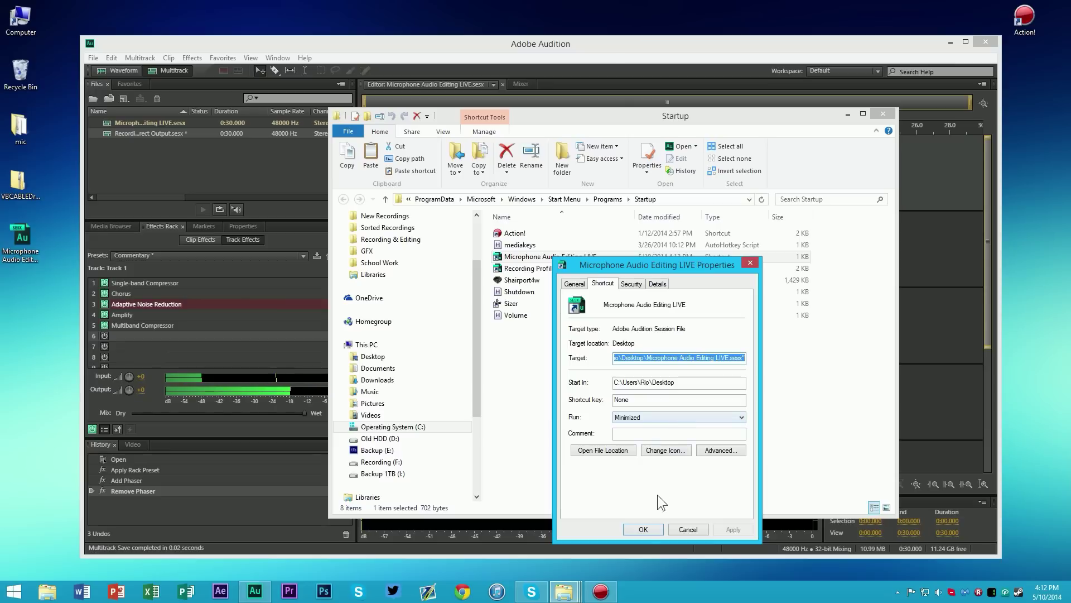
click(646, 530)
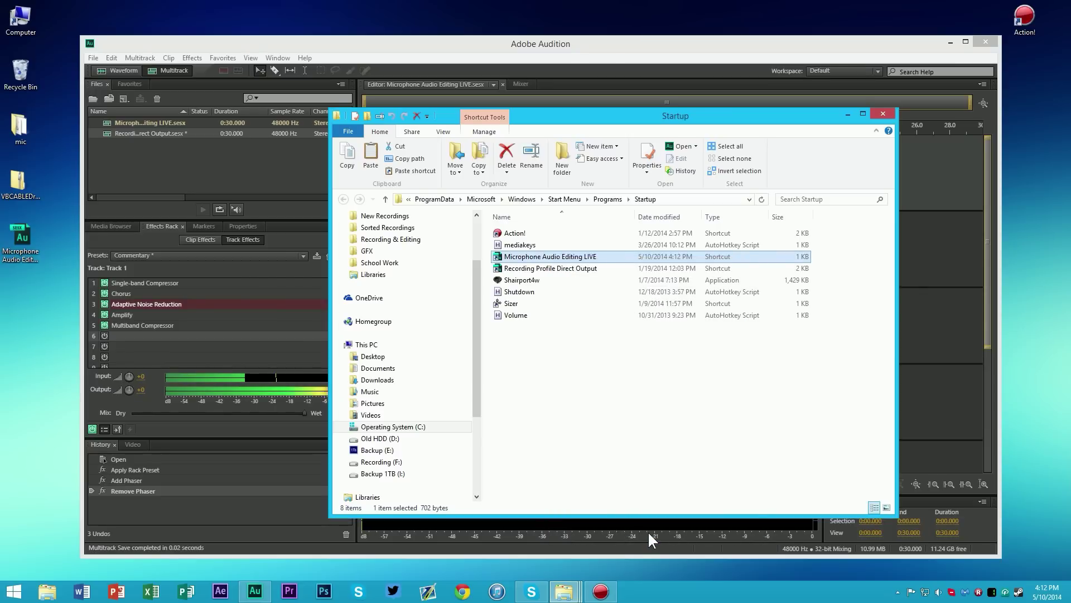
click(615, 418)
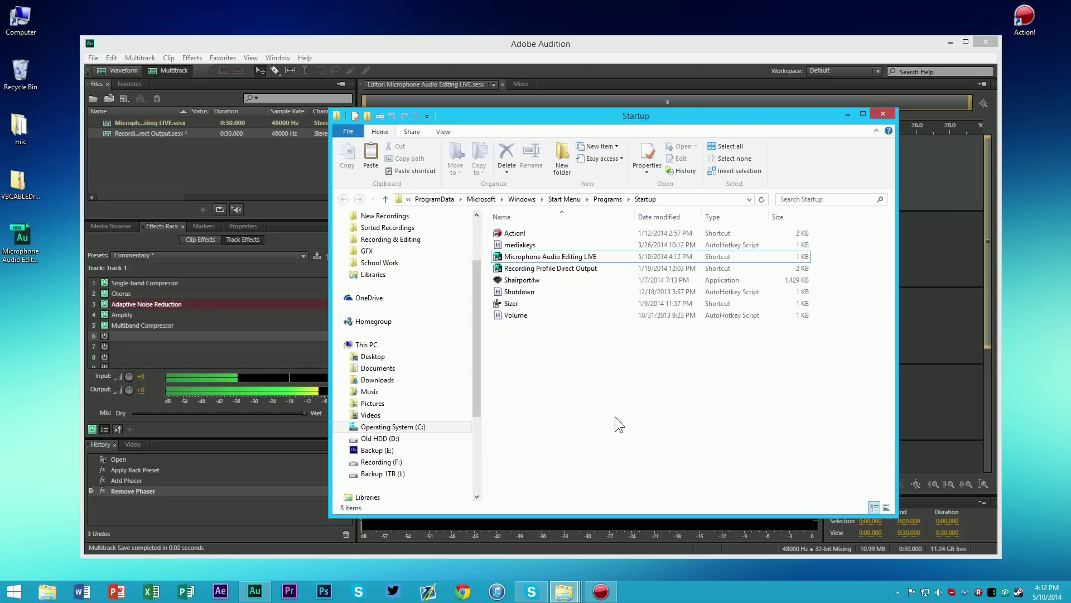
Move the Startup window aside to examine Track 1's input, output routing and level meter in the Audition session.
drag(742, 118, 697, 392)
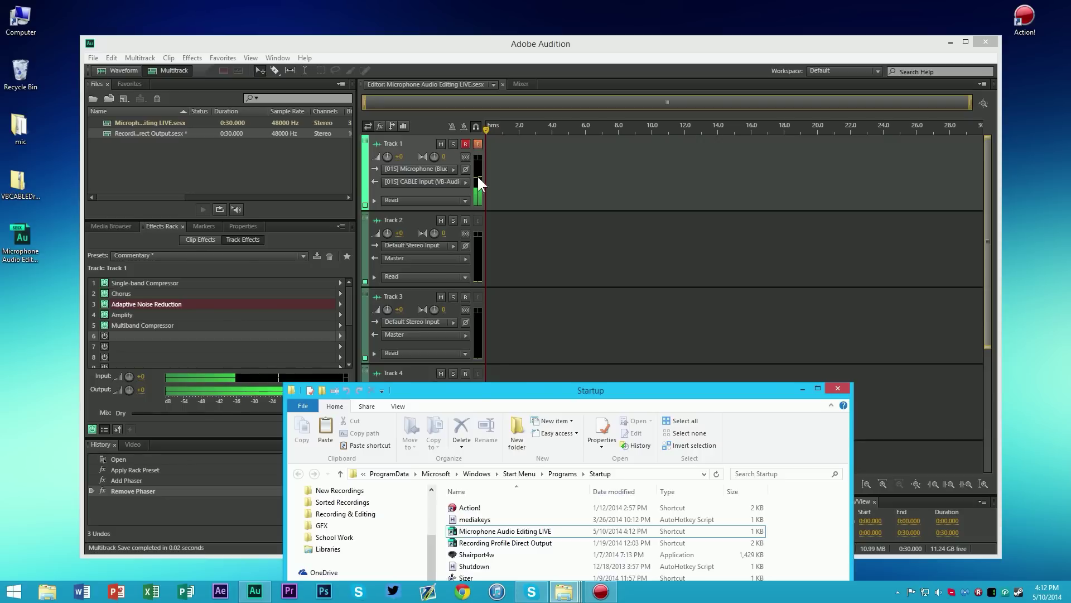
drag(493, 384, 518, 345)
click(551, 269)
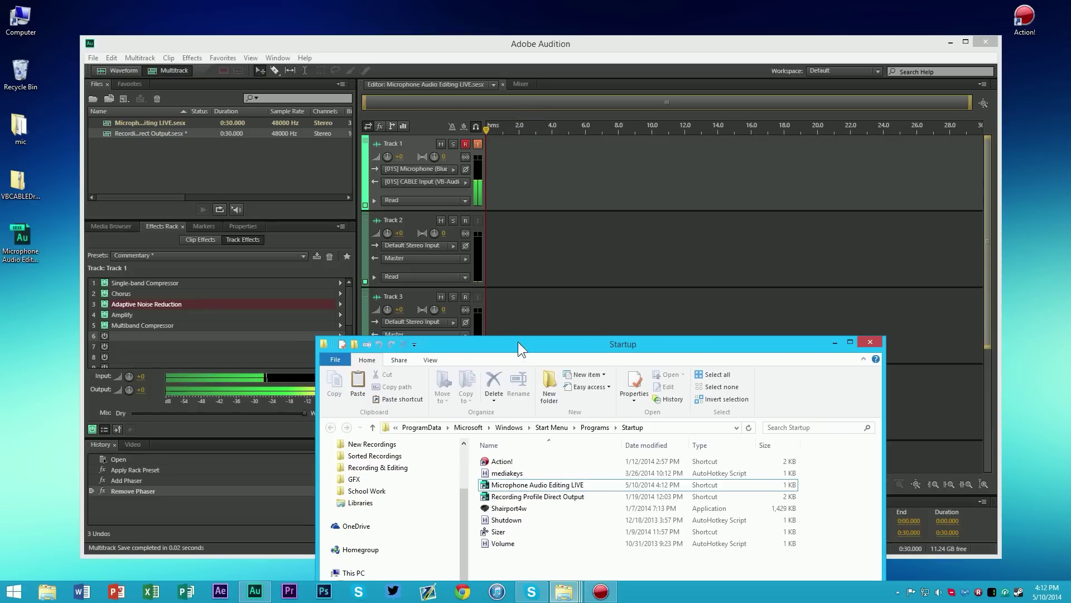
click(478, 144)
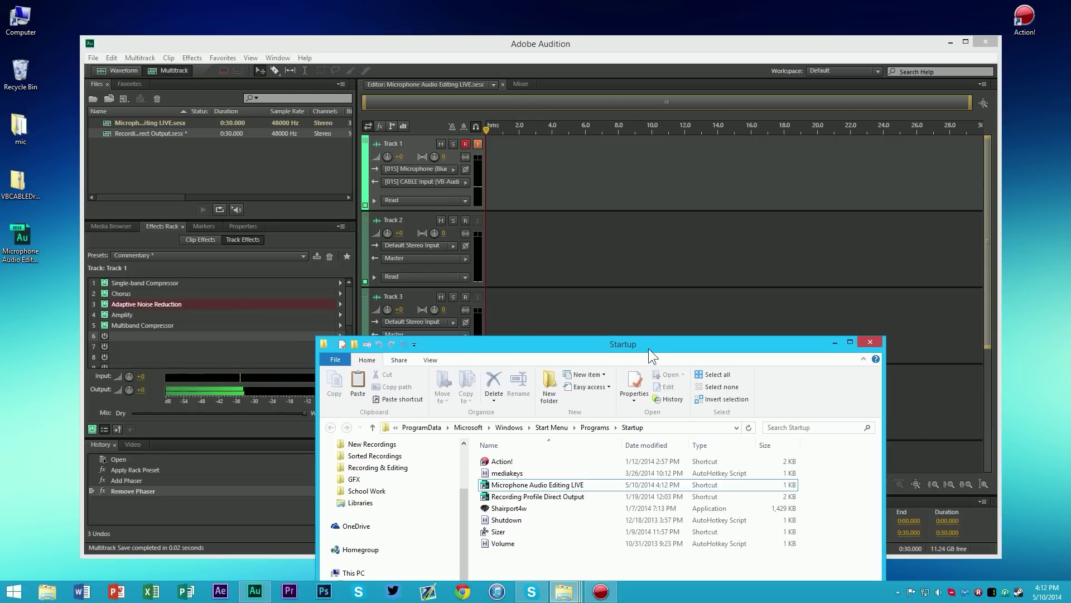
drag(649, 349, 669, 93)
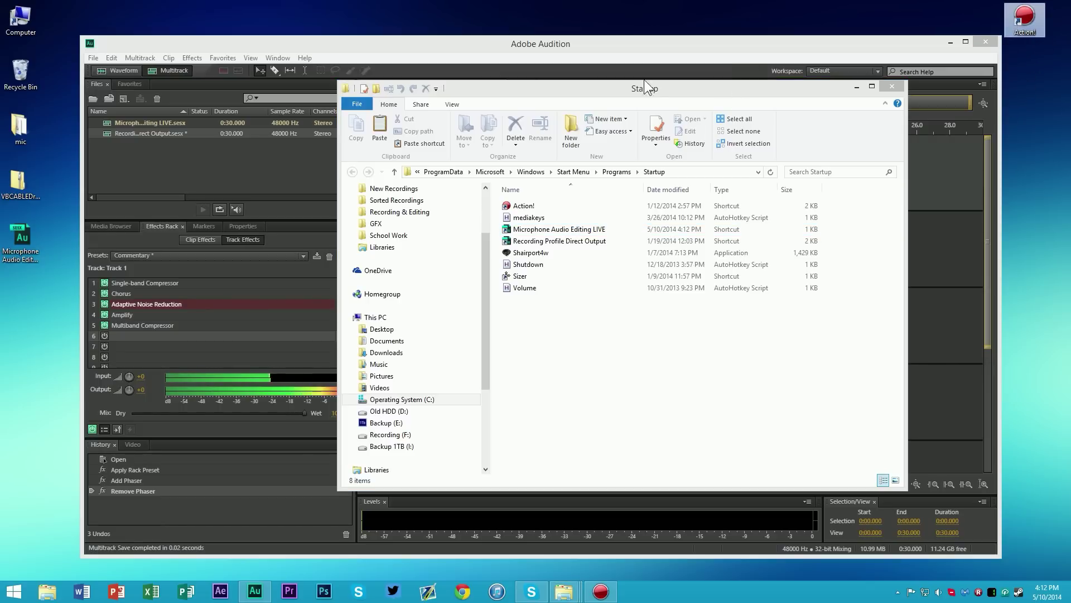
drag(562, 89, 566, 310)
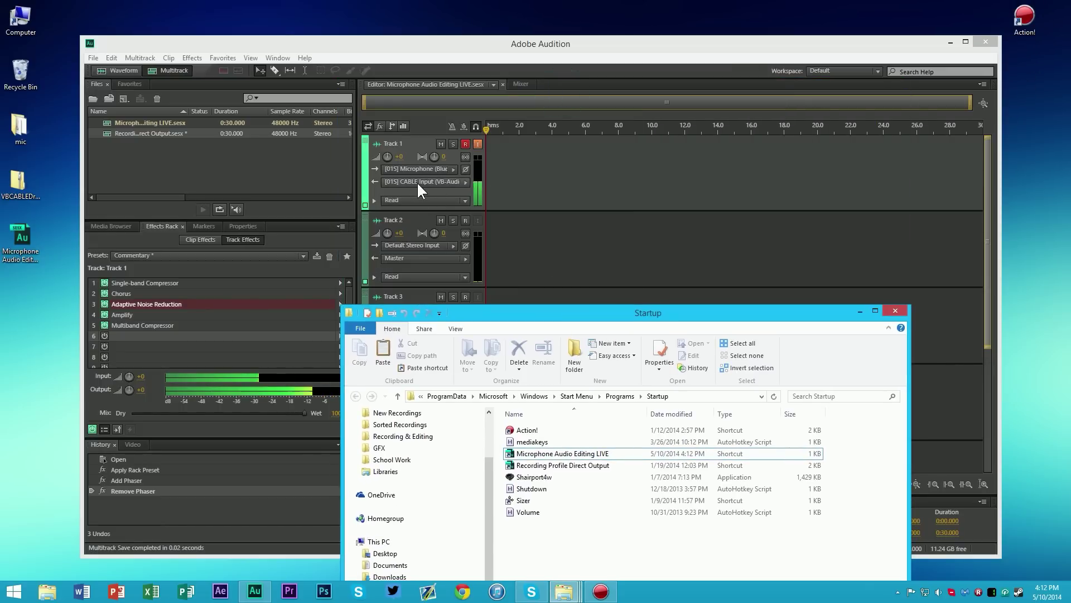
drag(587, 318, 536, 106)
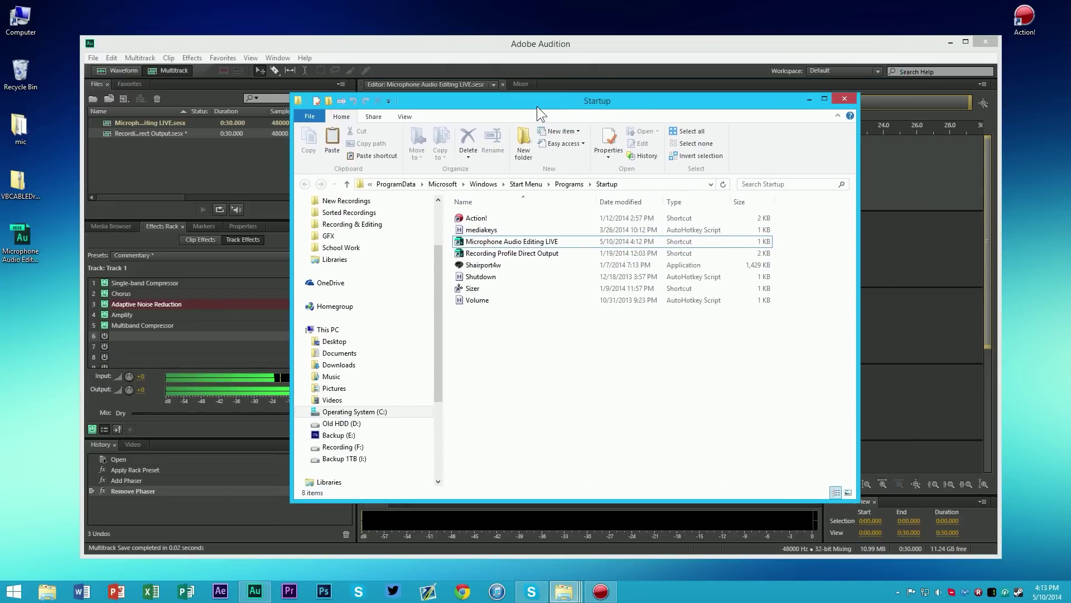